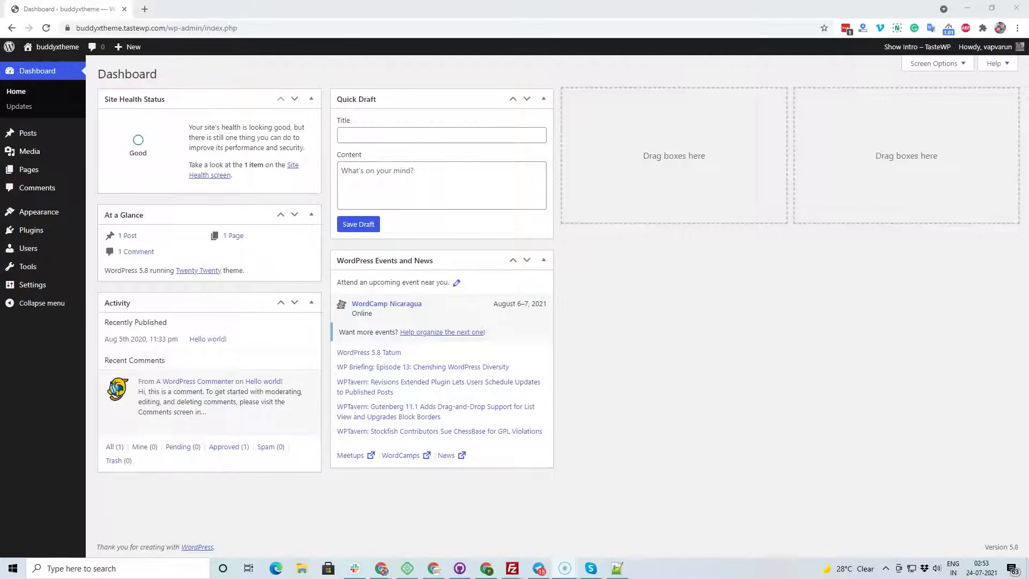
# Search the theme directory for 'buddyx', then install and activate the BuddyX theme
pyautogui.moveTo(21, 210)
pyautogui.click(103, 212)
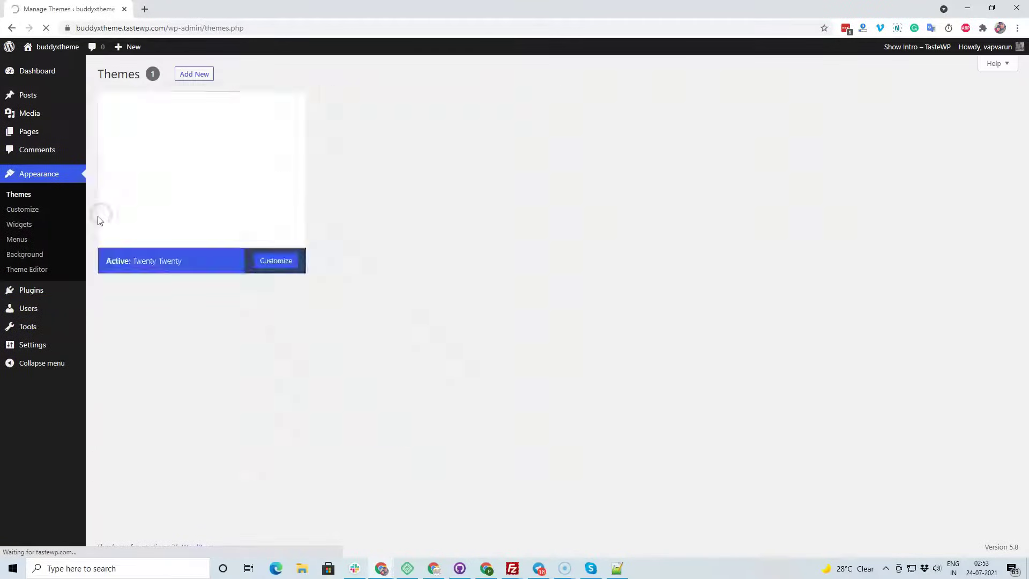
pyautogui.click(246, 382)
pyautogui.click(194, 74)
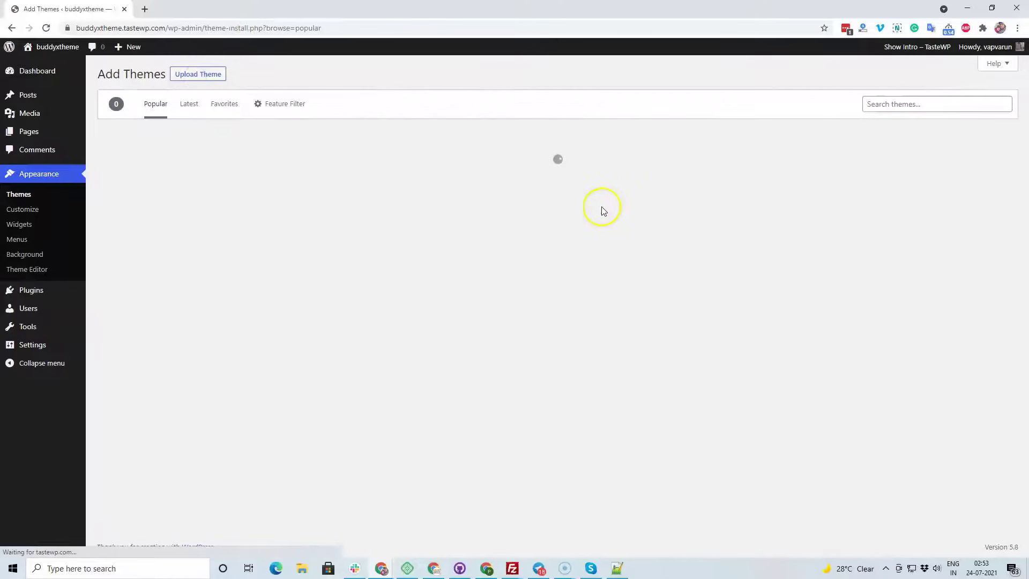
pyautogui.click(883, 104)
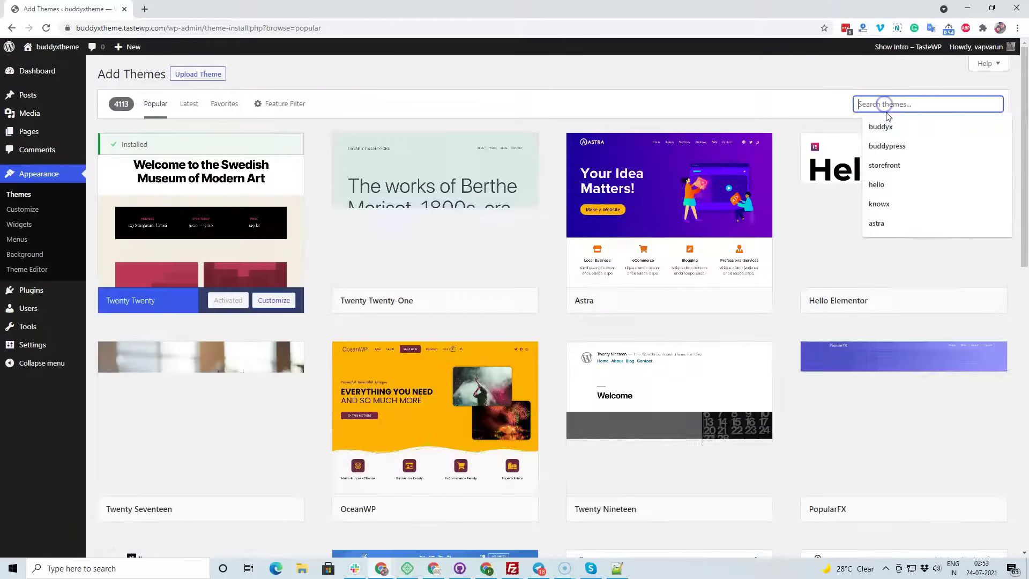
pyautogui.write('buddypres')
pyautogui.press('BackSpace')
pyautogui.press('BackSpace')
pyautogui.press('BackSpace')
pyautogui.press('BackSpace')
pyautogui.write('x')
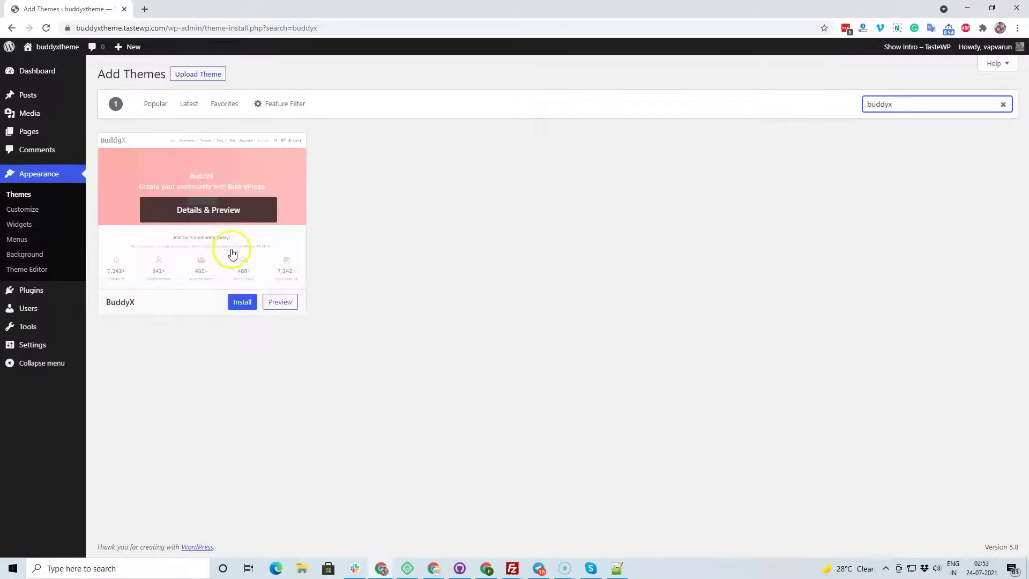
pyautogui.click(241, 302)
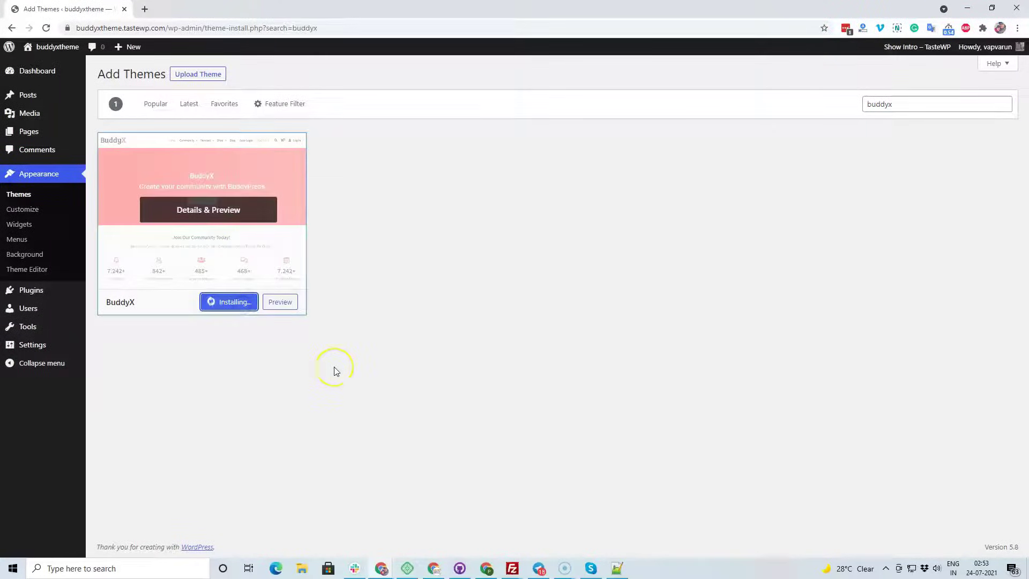
pyautogui.click(224, 301)
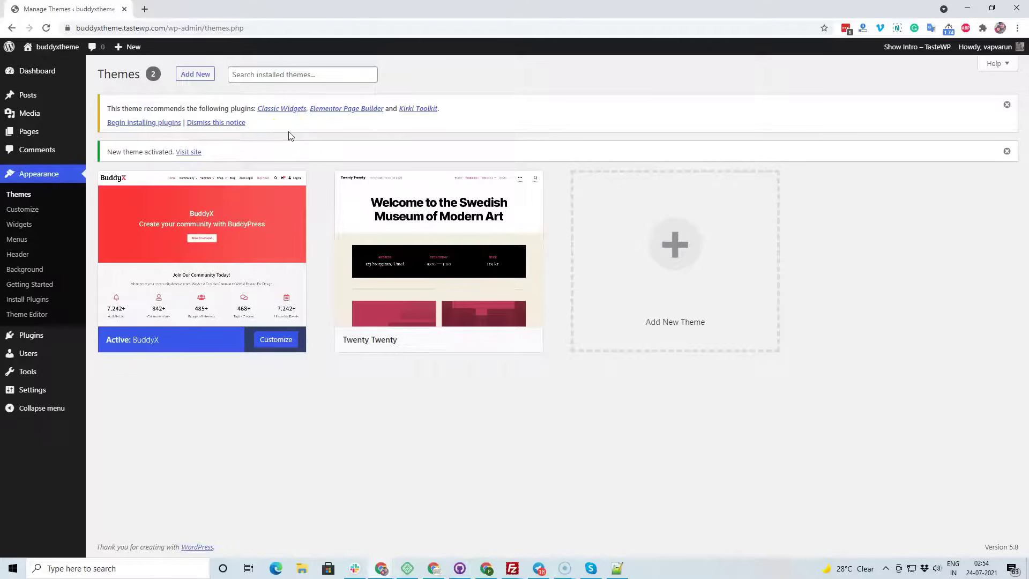
# Bulk-install the recommended Classic Widgets, Elementor and Kirki plugins
pyautogui.click(161, 123)
pyautogui.click(109, 132)
pyautogui.click(127, 112)
pyautogui.click(126, 138)
pyautogui.click(173, 112)
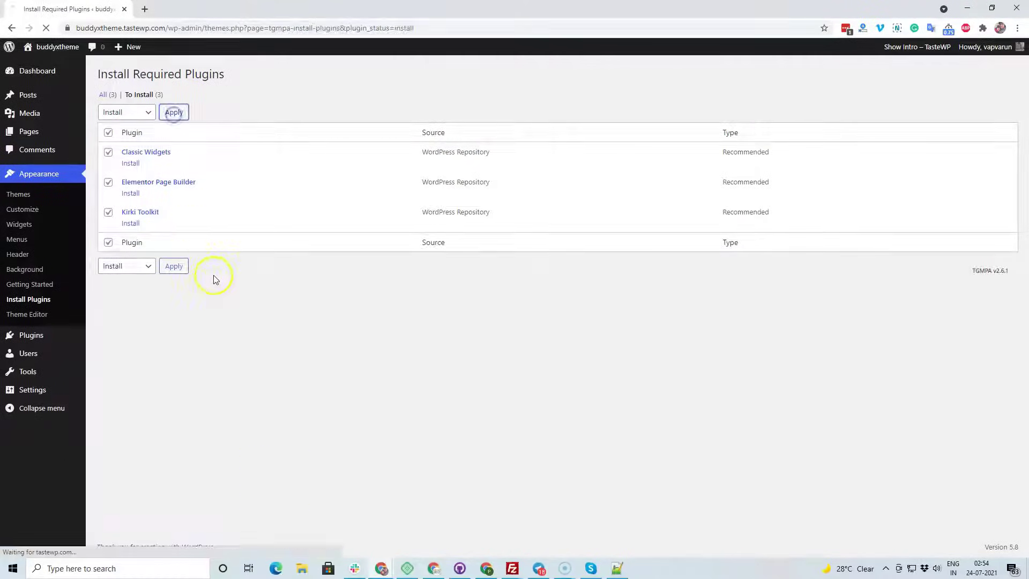
# Find the BuddyPress Default Data plugin by search, then install and activate it
pyautogui.click(48, 196)
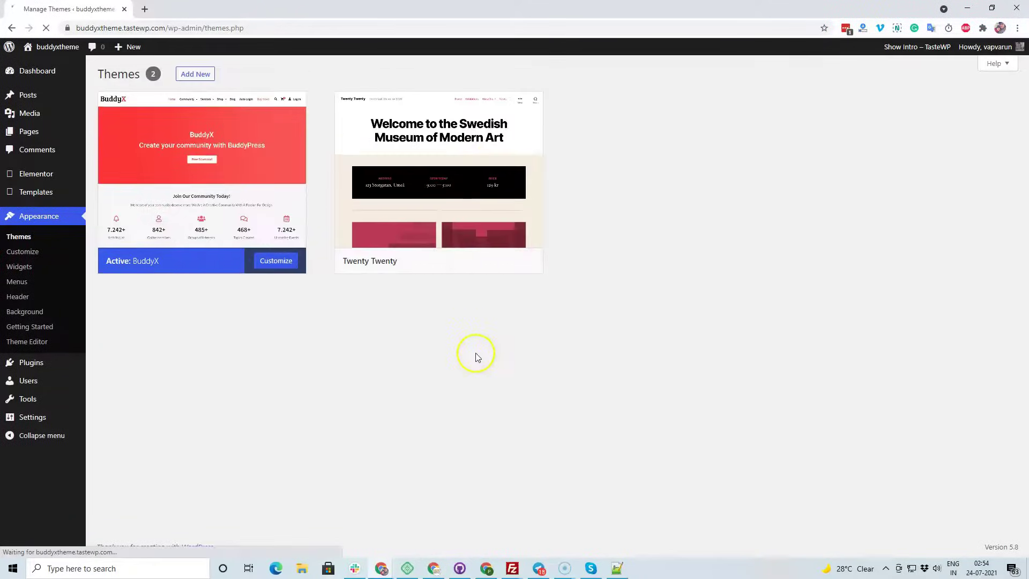
pyautogui.moveTo(21, 365)
pyautogui.click(121, 380)
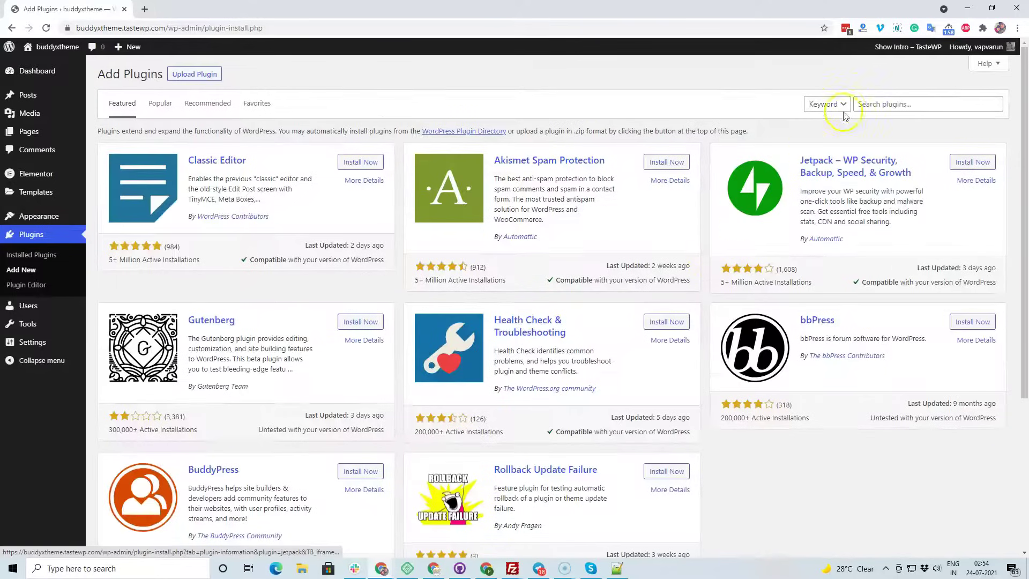
pyautogui.click(873, 103)
pyautogui.write('buddypress')
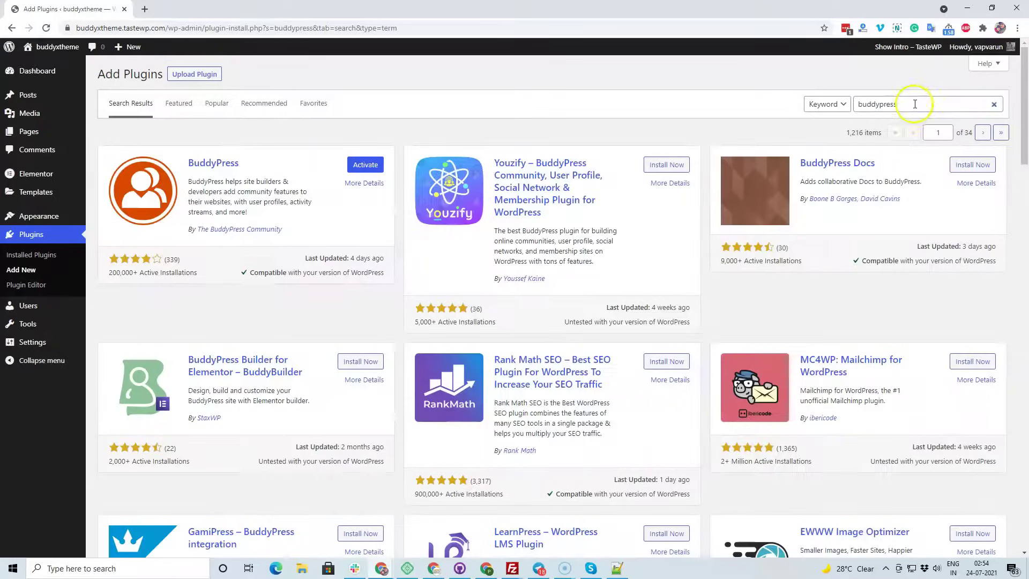
pyautogui.doubleClick(914, 102)
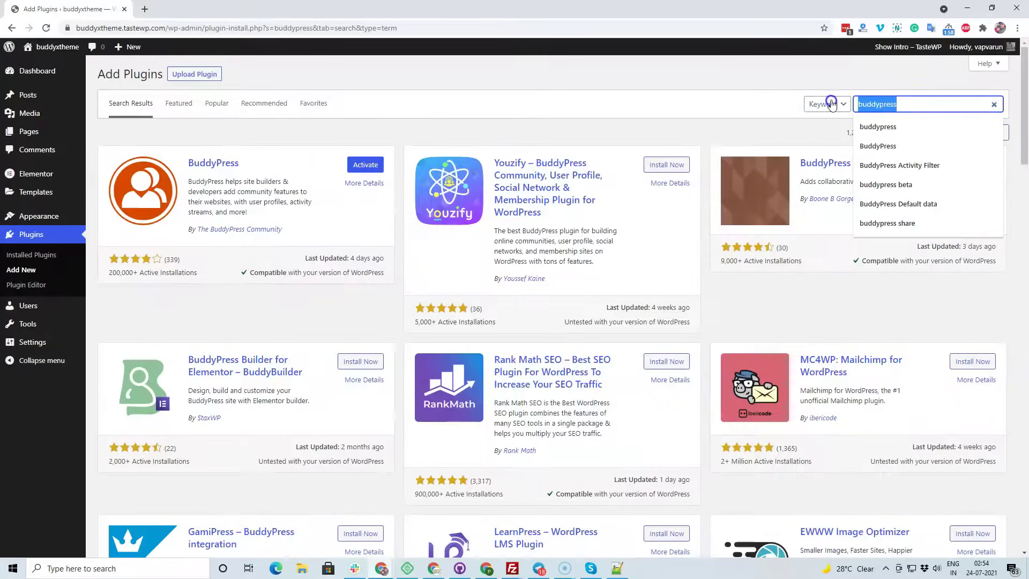
pyautogui.click(883, 209)
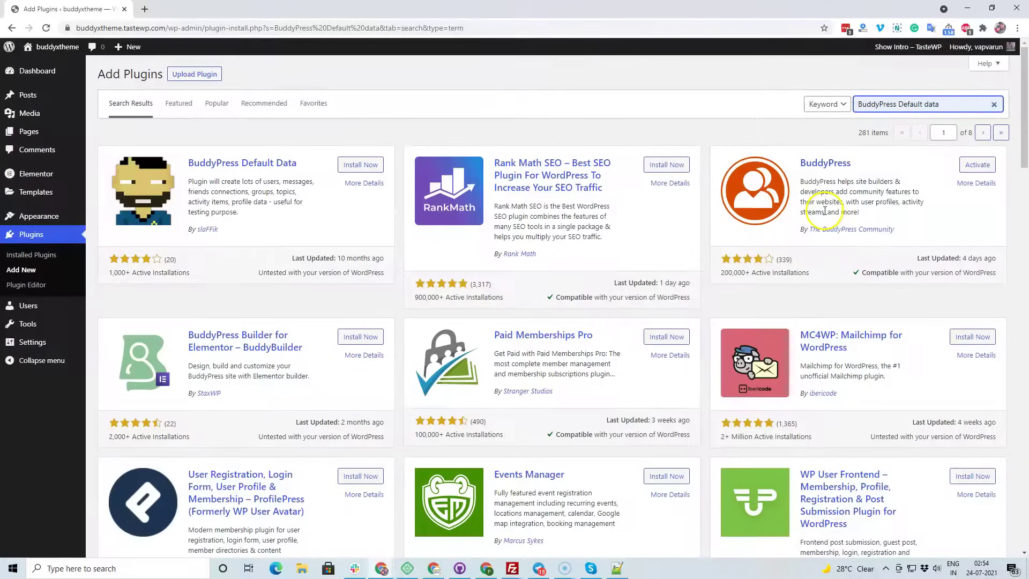
pyautogui.click(348, 165)
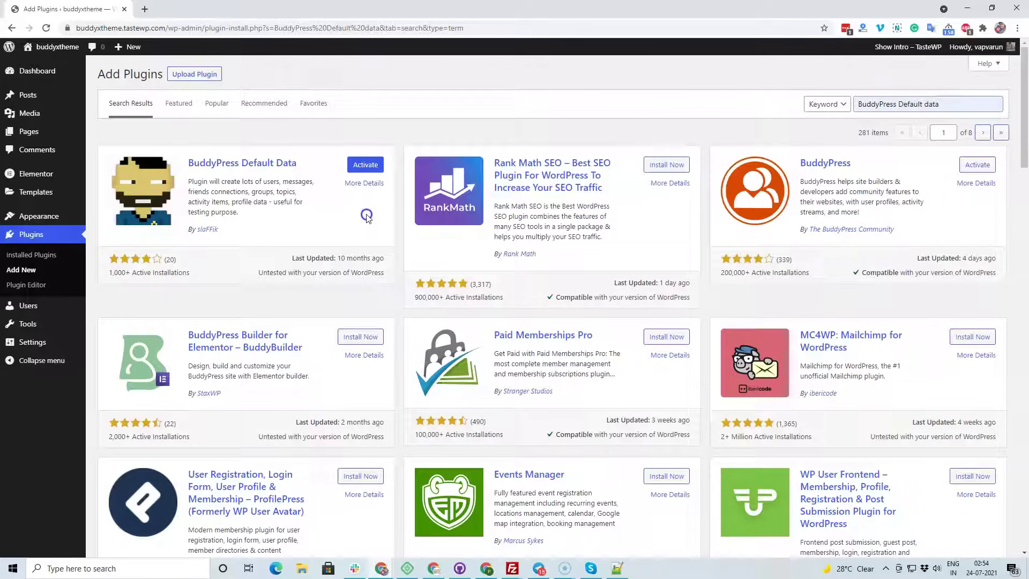
pyautogui.click(365, 166)
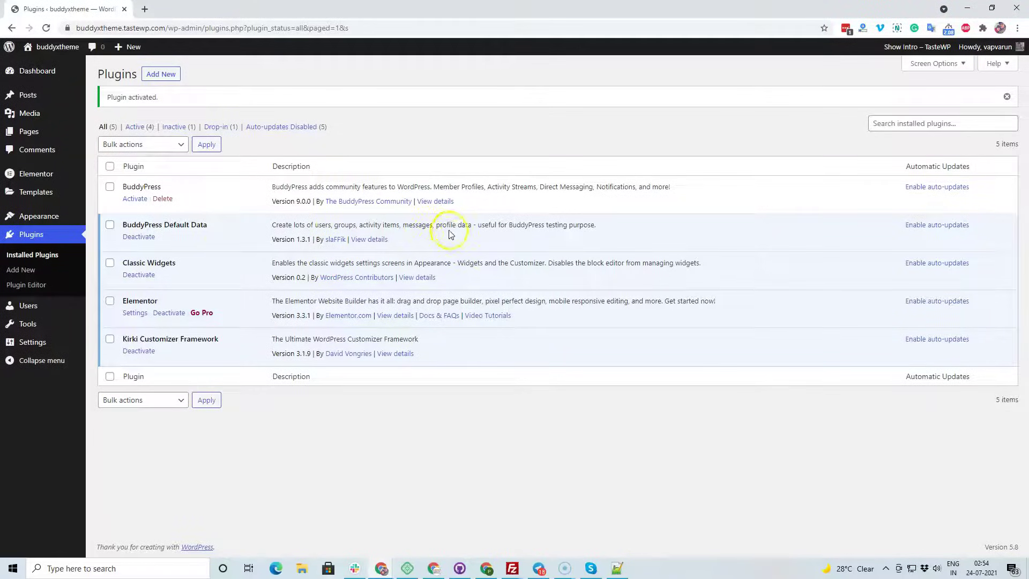
# Install the FakerPress plugin via a 'fakerpre' search and activate BuddyPress
pyautogui.click(167, 75)
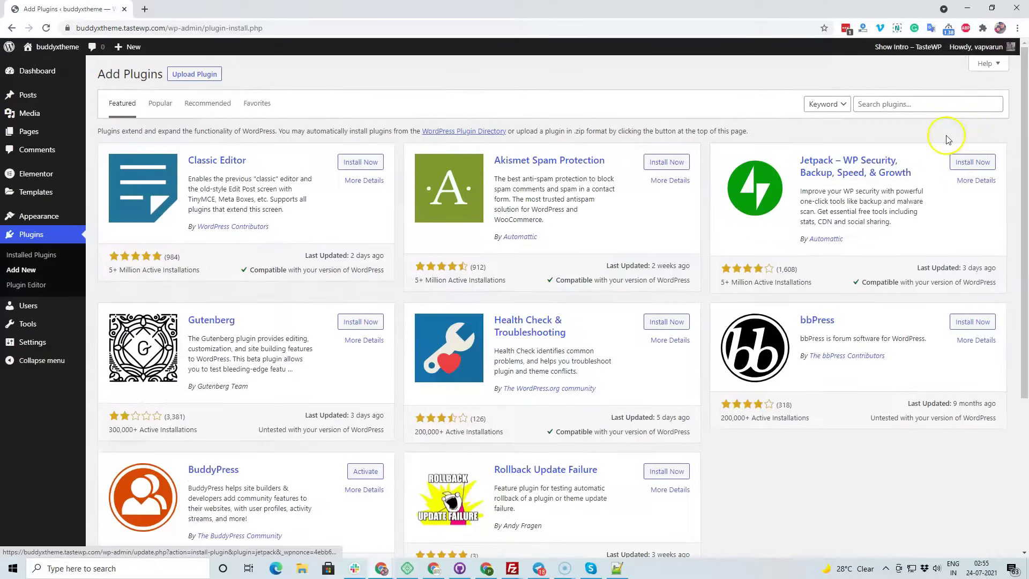
pyautogui.click(911, 104)
pyautogui.write('fakerpress')
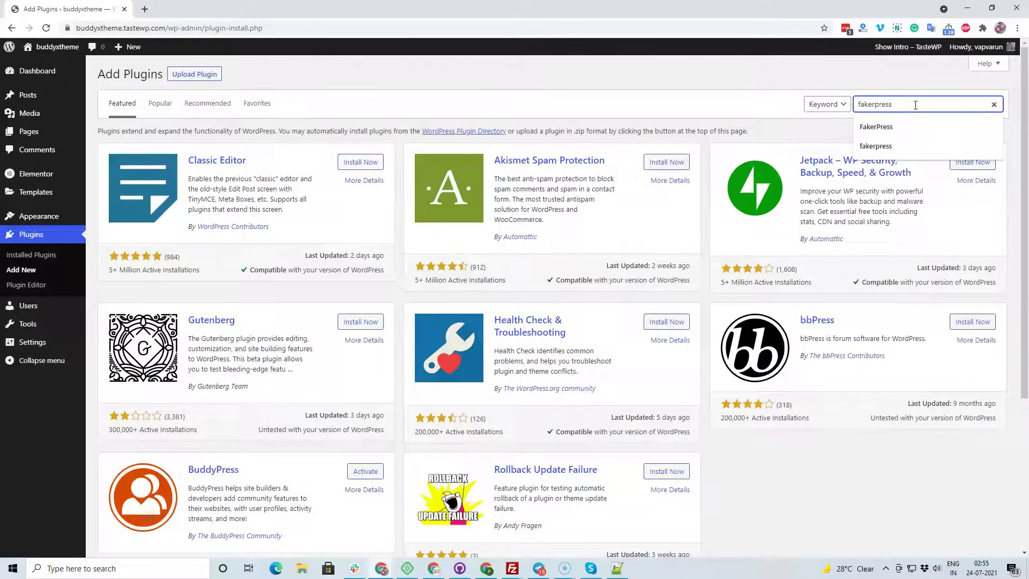
pyautogui.press('Return')
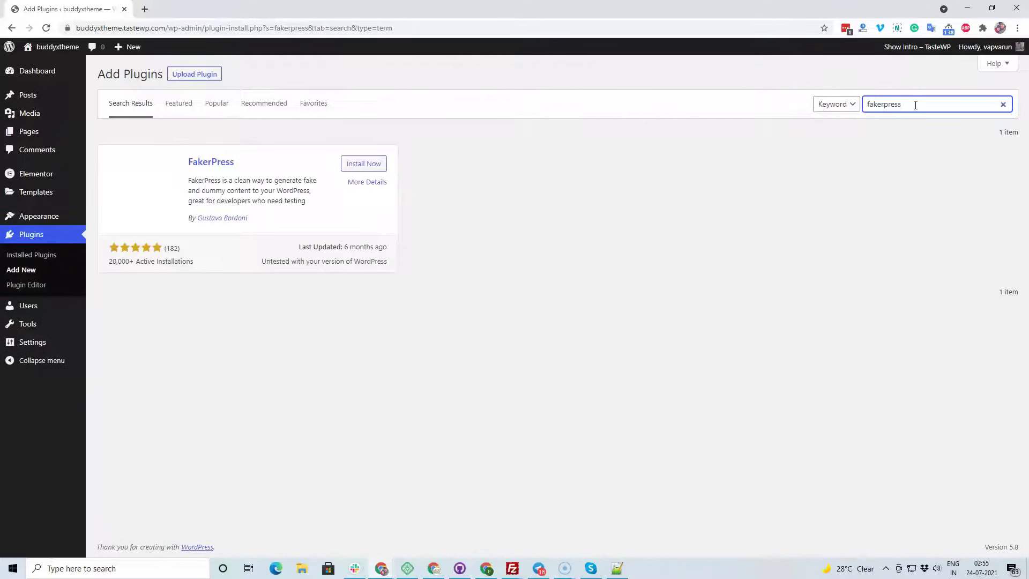
pyautogui.click(362, 163)
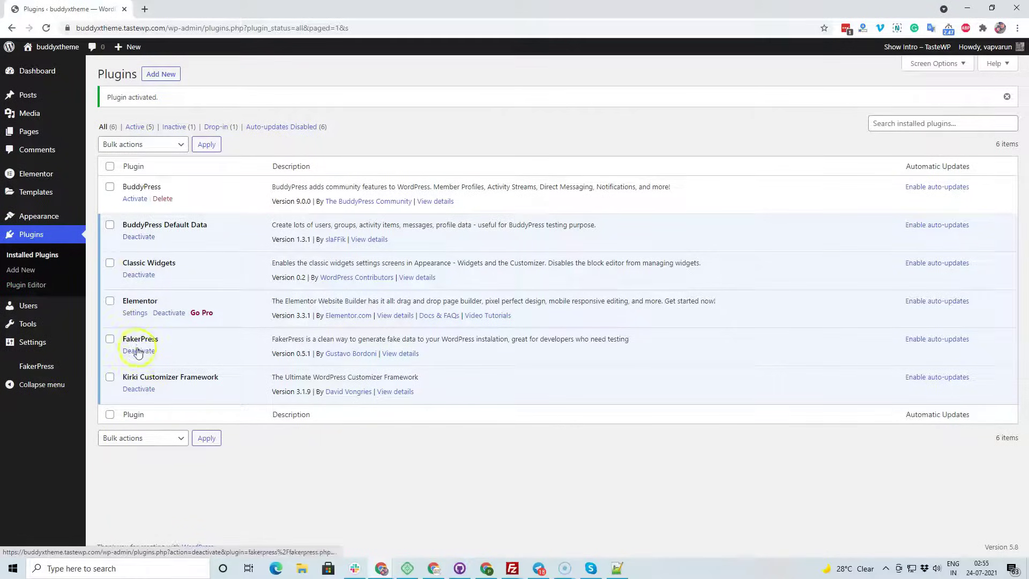
pyautogui.click(135, 198)
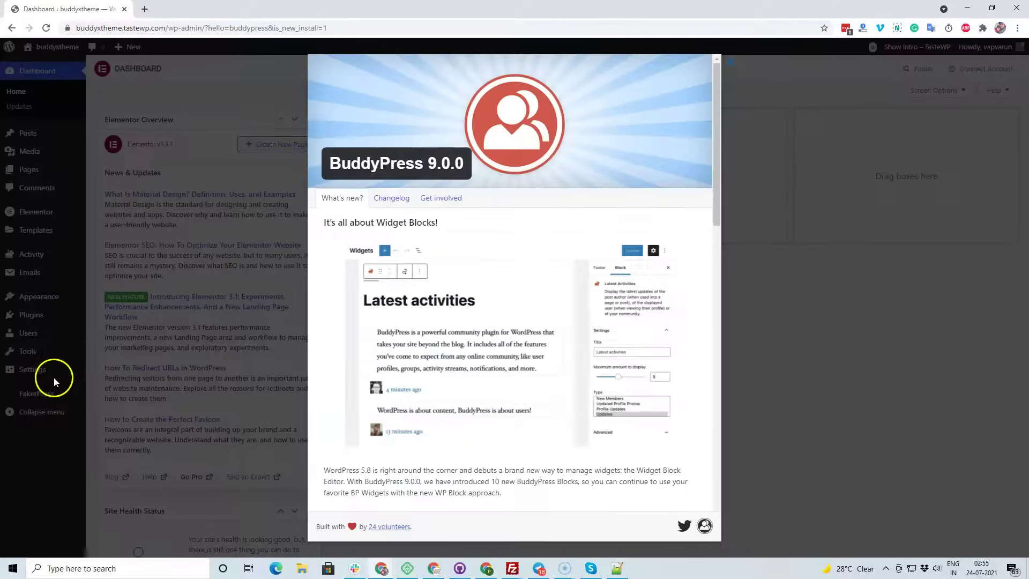
# Enable every BuddyPress component in its settings and save
pyautogui.click(91, 360)
pyautogui.moveTo(49, 370)
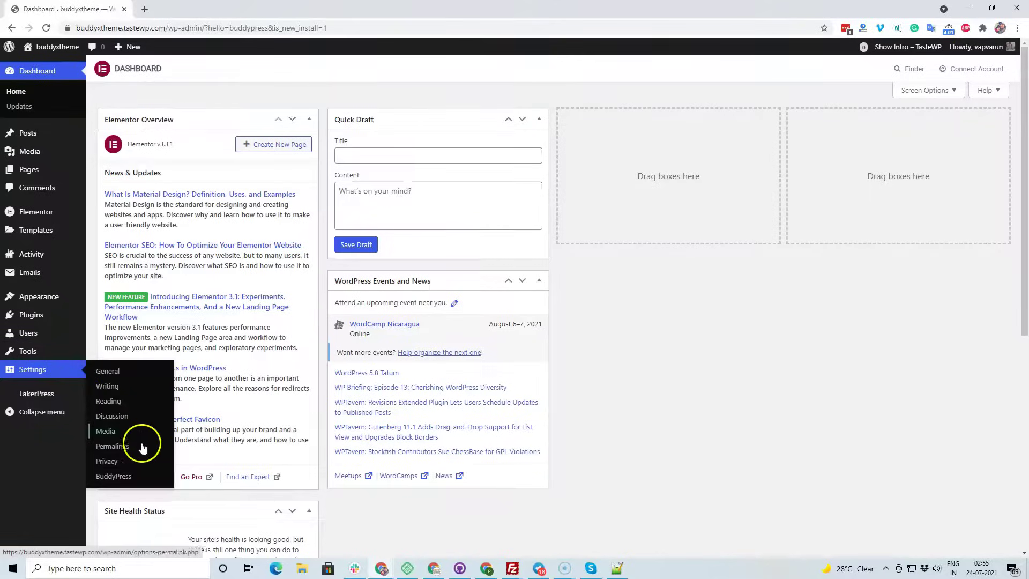
pyautogui.click(113, 476)
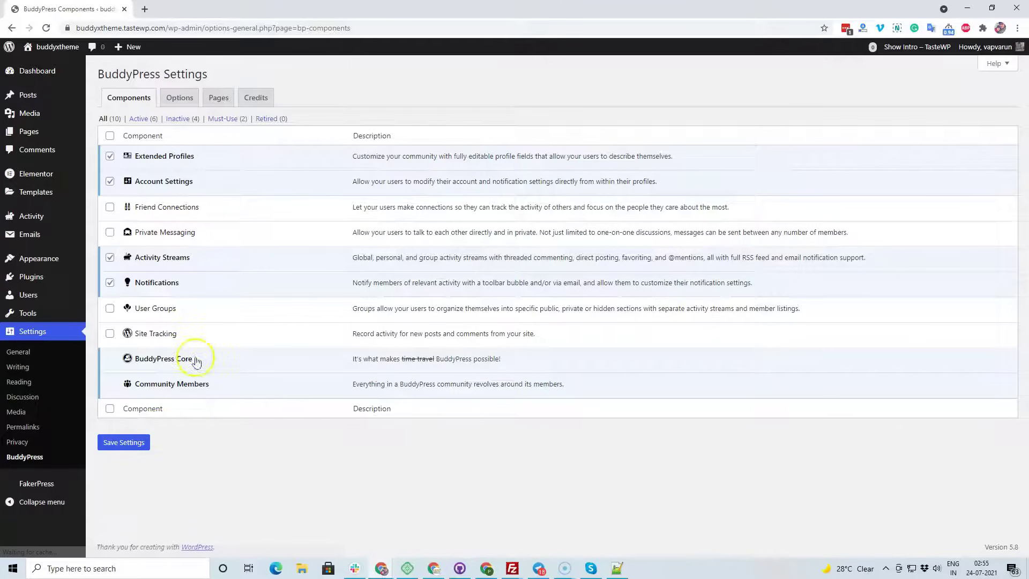
pyautogui.click(110, 135)
pyautogui.click(123, 442)
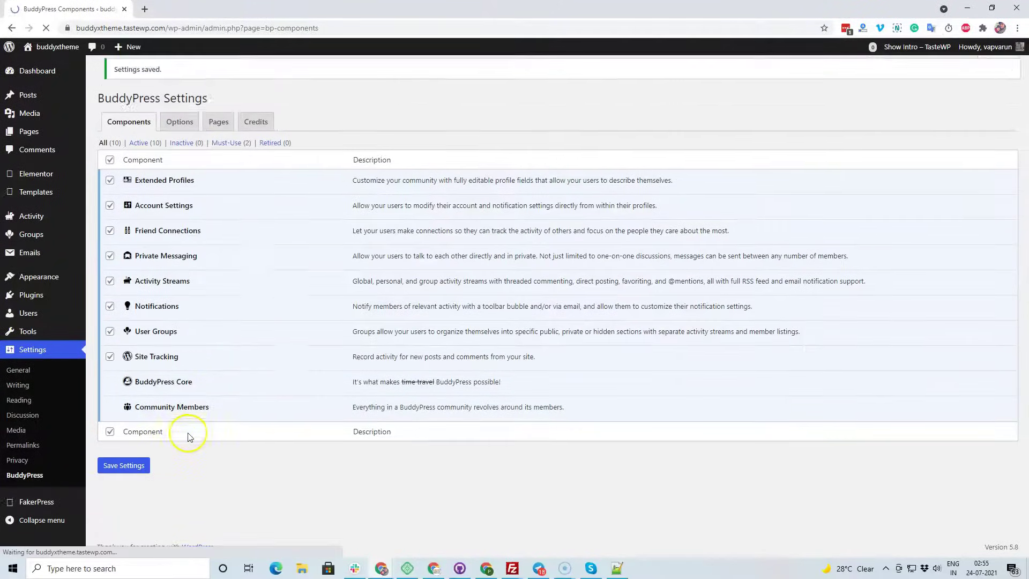
# Toggle the Post Comments activity option, save the BuddyPress options, and view the Pages settings
pyautogui.click(173, 131)
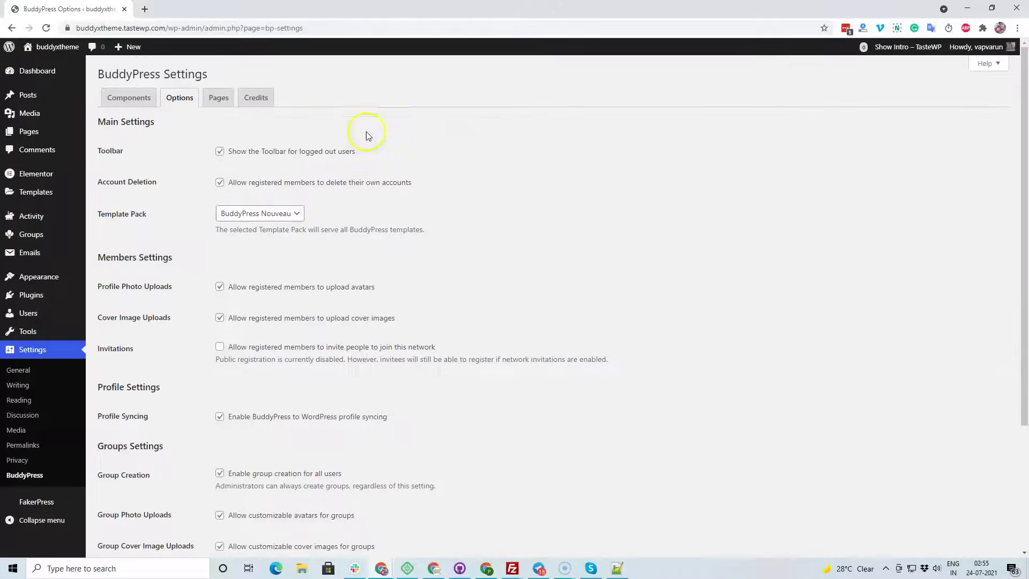
pyautogui.scroll(-1, 306, 282)
pyautogui.scroll(-3, 306, 283)
pyautogui.click(220, 436)
pyautogui.scroll(4, 195, 270)
pyautogui.scroll(-4, 188, 200)
pyautogui.click(136, 510)
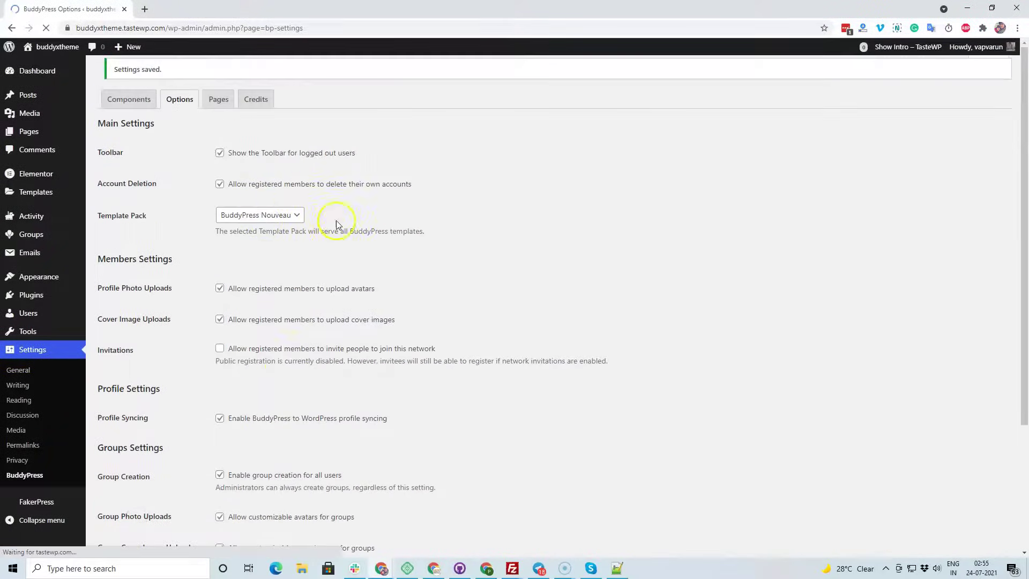
pyautogui.click(216, 129)
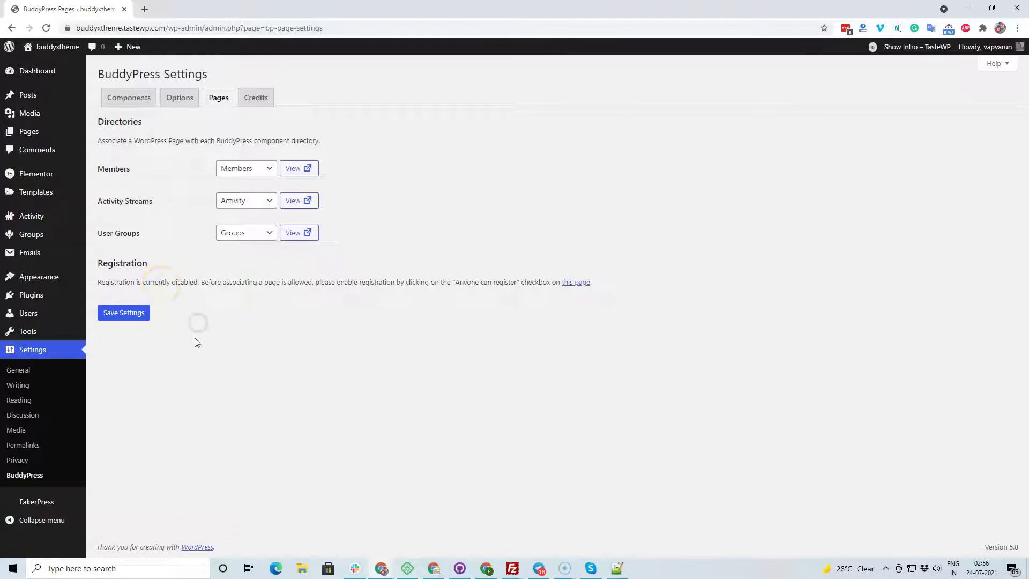
pyautogui.moveTo(50, 79)
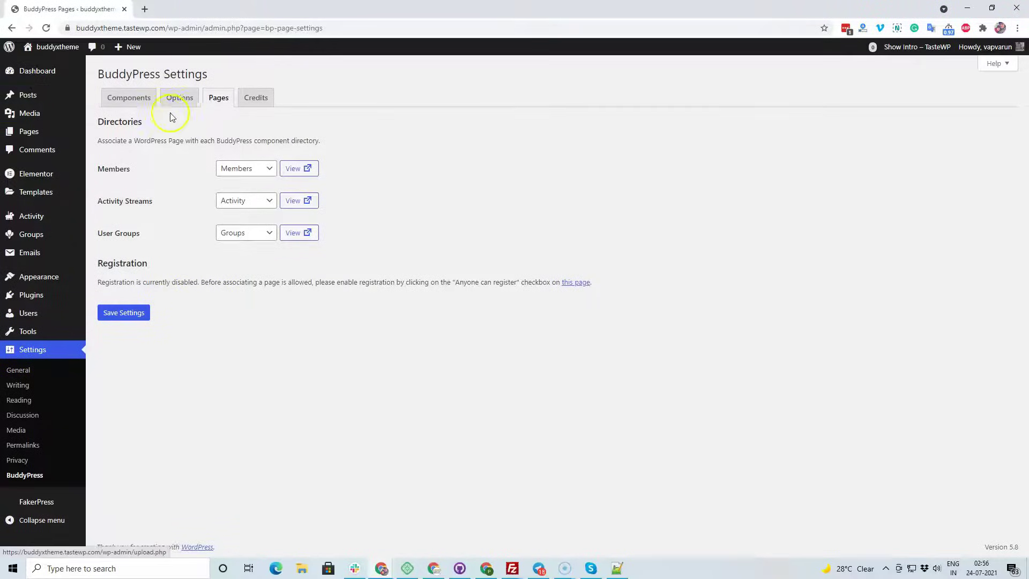
pyautogui.moveTo(49, 340)
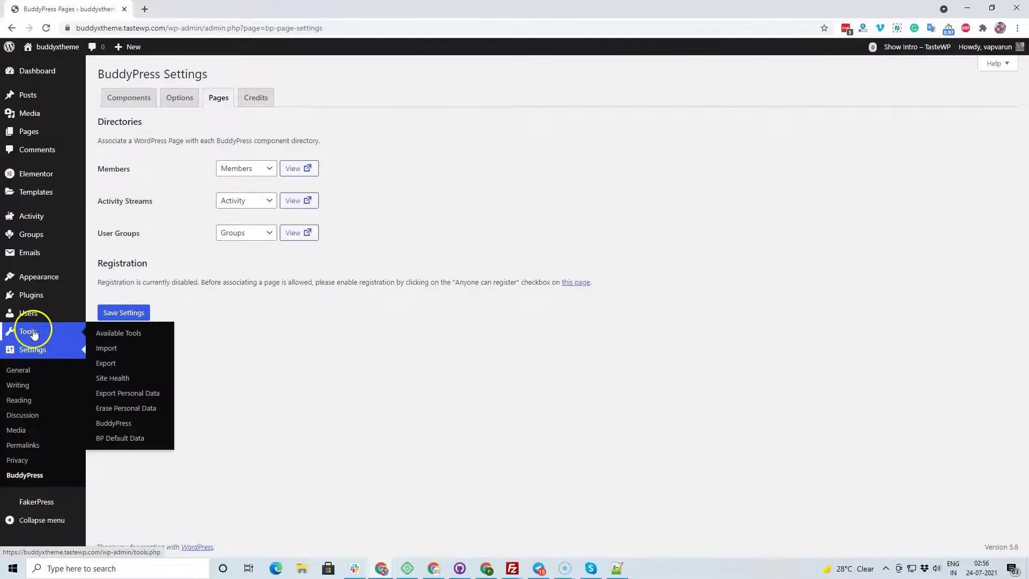
# Import BuddyPress demo users with profiles, friends, activity and messages, plus demo groups
pyautogui.click(122, 440)
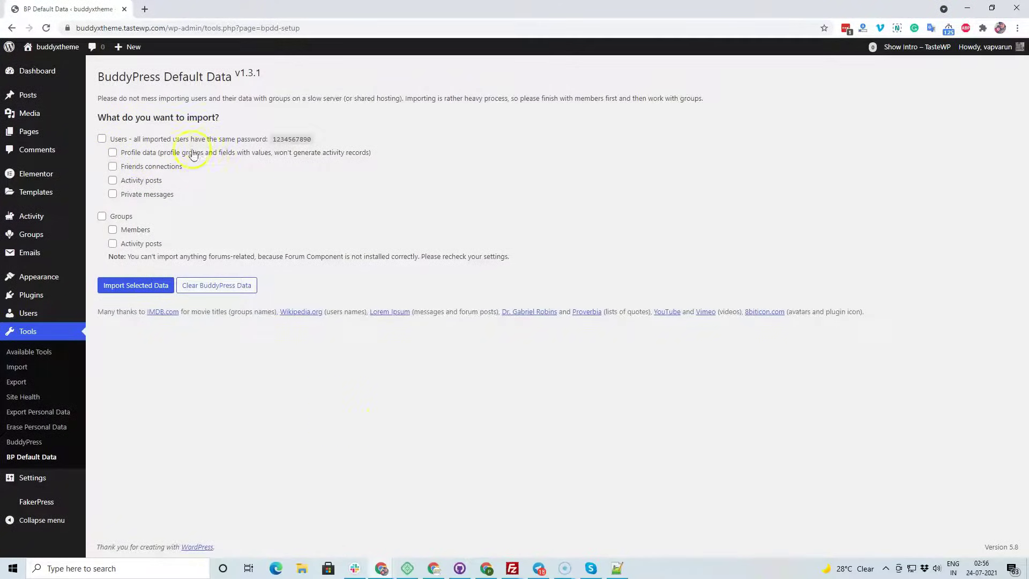
pyautogui.click(102, 138)
pyautogui.click(112, 152)
pyautogui.click(113, 166)
pyautogui.click(113, 180)
pyautogui.click(113, 194)
pyautogui.click(128, 284)
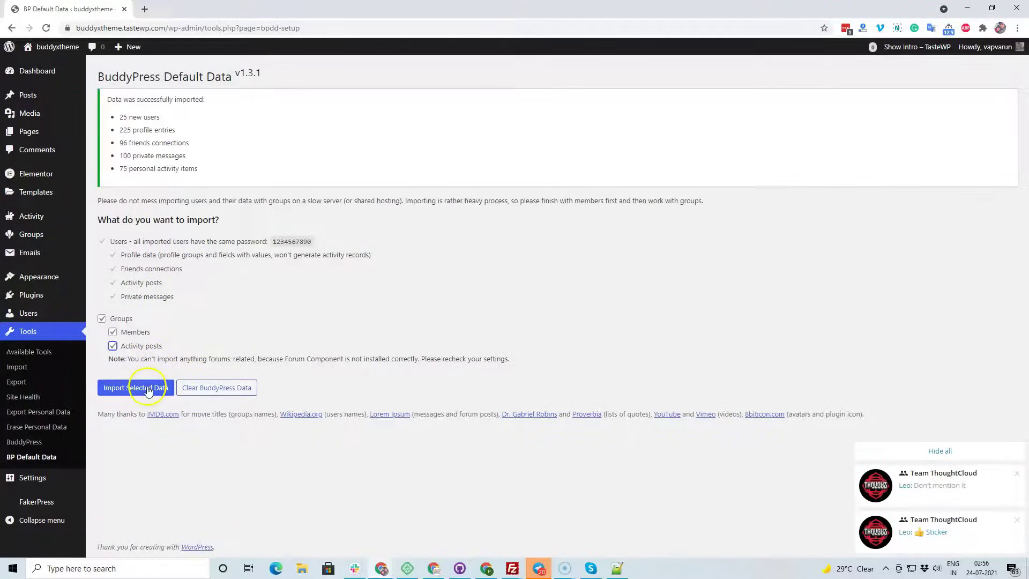
pyautogui.click(146, 389)
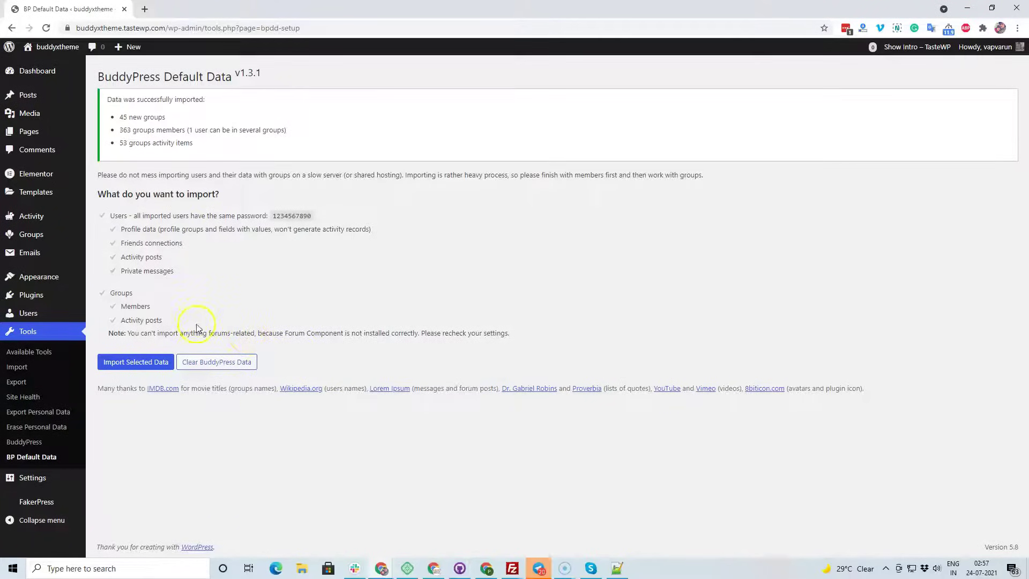
pyautogui.click(38, 501)
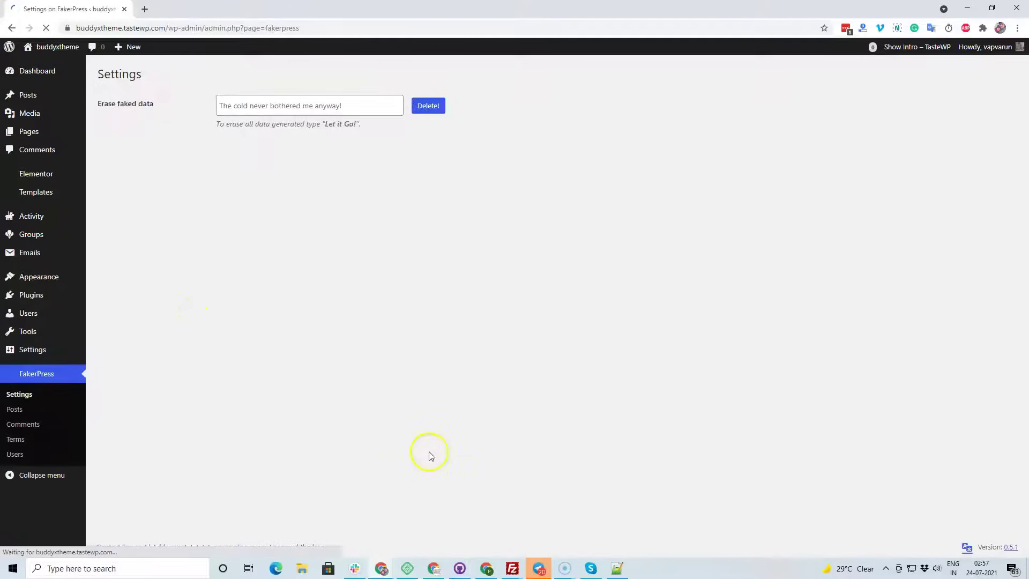
# Trim the FakerPress post HTML tags down to only h3, img and p
pyautogui.click(21, 409)
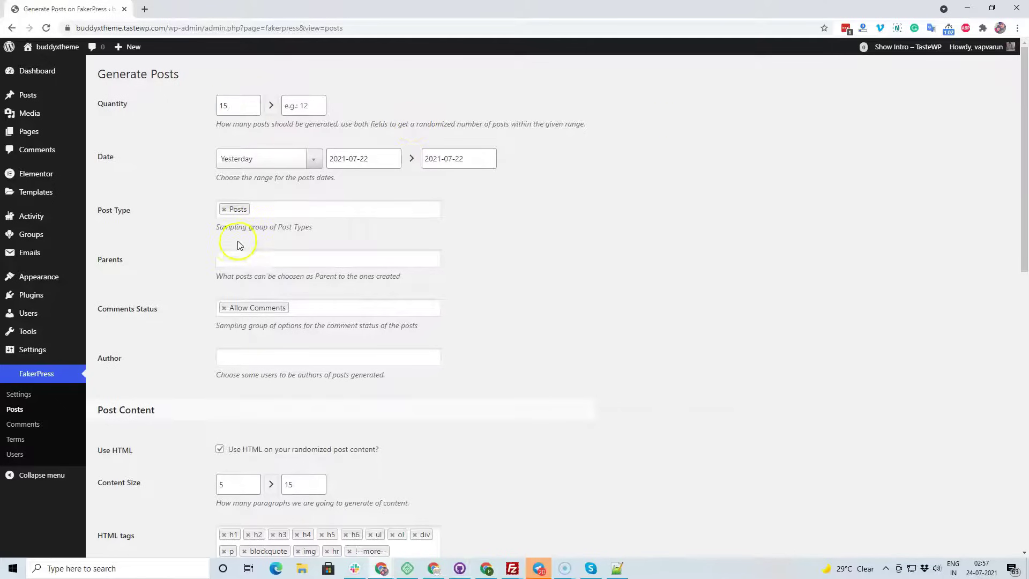
pyautogui.scroll(-2, 239, 245)
pyautogui.scroll(-2, 172, 236)
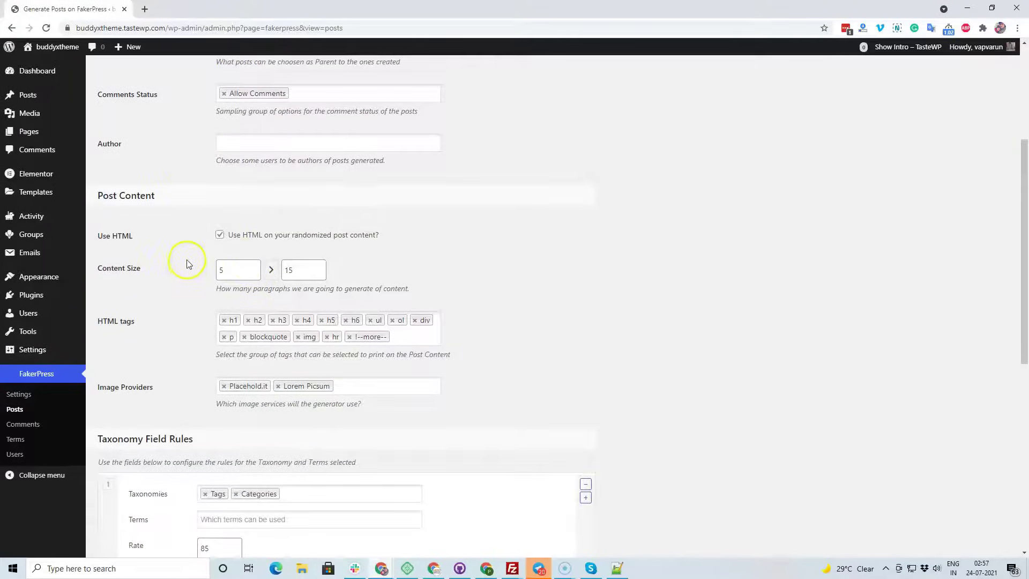
pyautogui.scroll(-2, 204, 244)
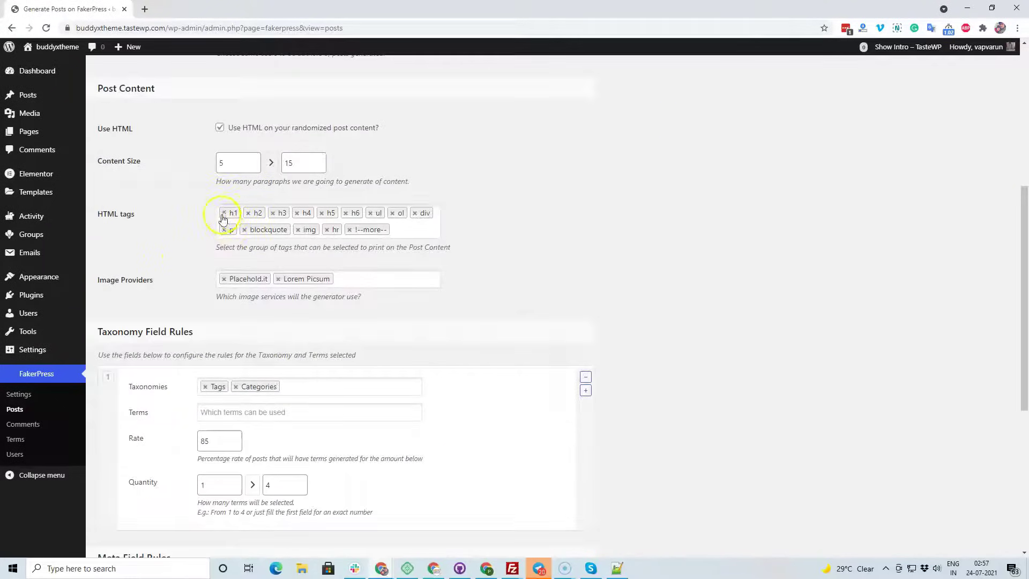
pyautogui.click(223, 213)
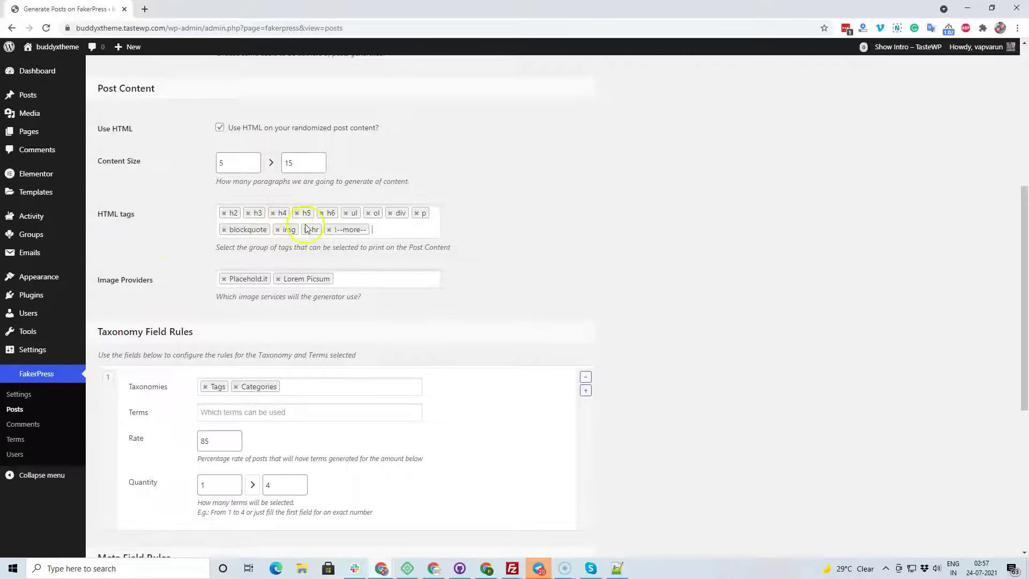
pyautogui.click(306, 229)
pyautogui.click(306, 230)
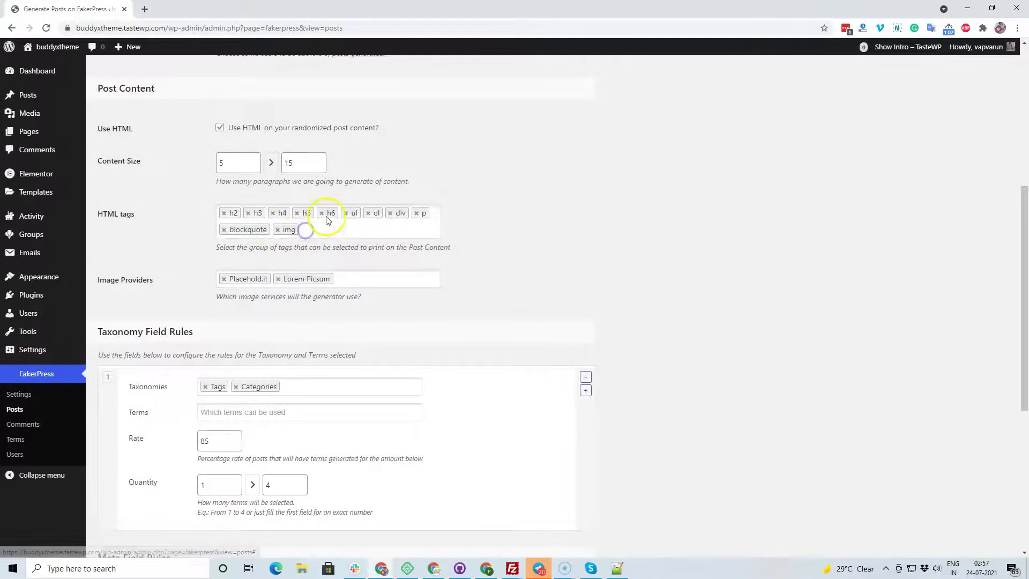
pyautogui.click(345, 213)
pyautogui.click(345, 213)
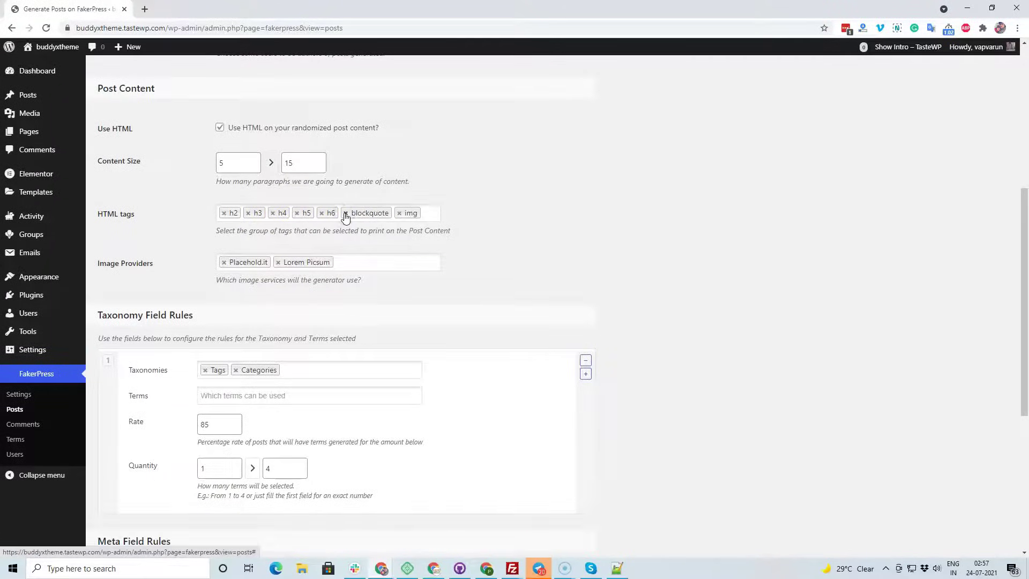
pyautogui.click(346, 214)
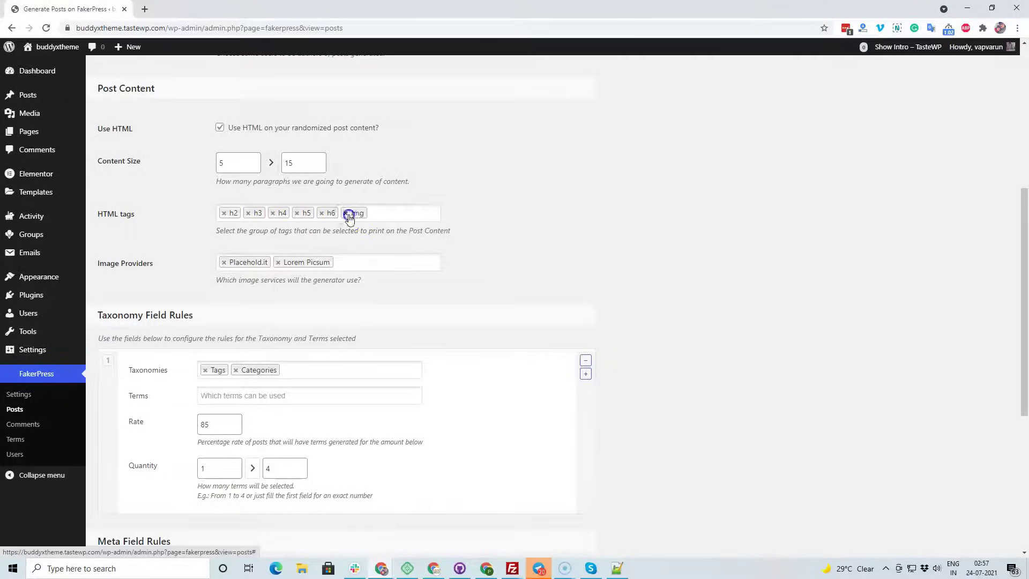
pyautogui.click(382, 213)
pyautogui.click(269, 295)
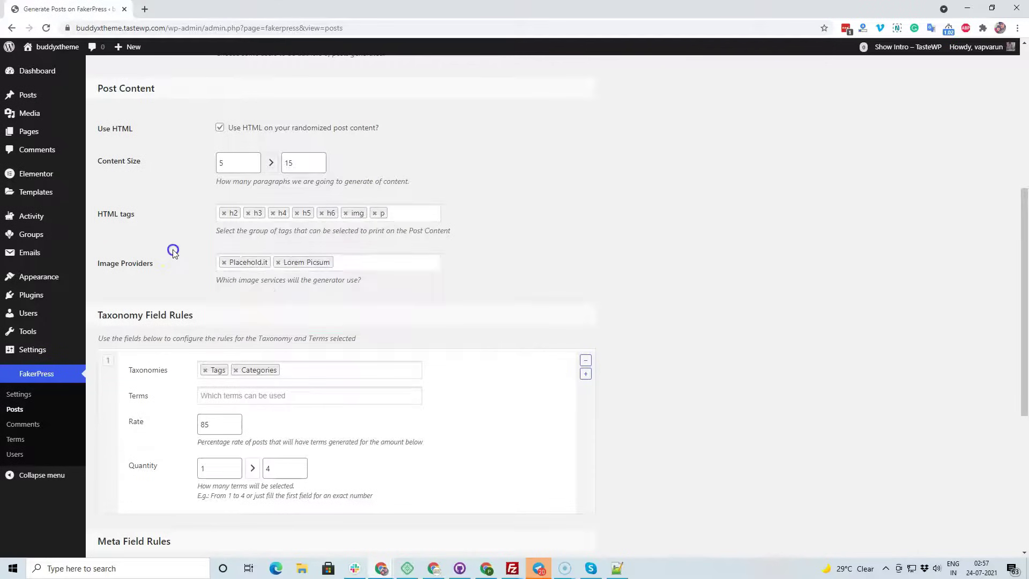
pyautogui.click(297, 213)
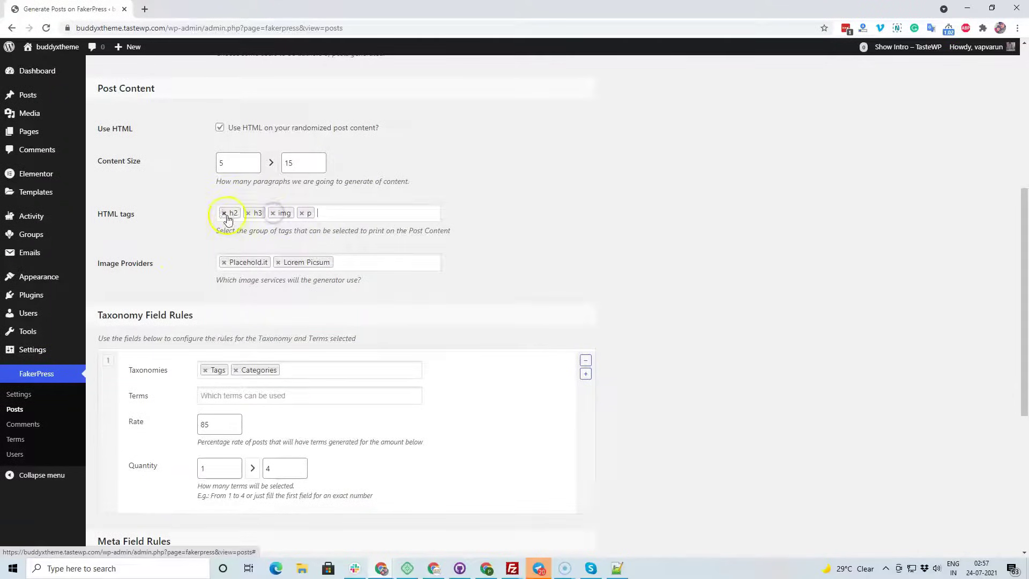
pyautogui.click(178, 222)
# Remove Placehold.it from both image provider fields, leaving Lorem Picsum, and generate the posts
pyautogui.scroll(-2, 338, 280)
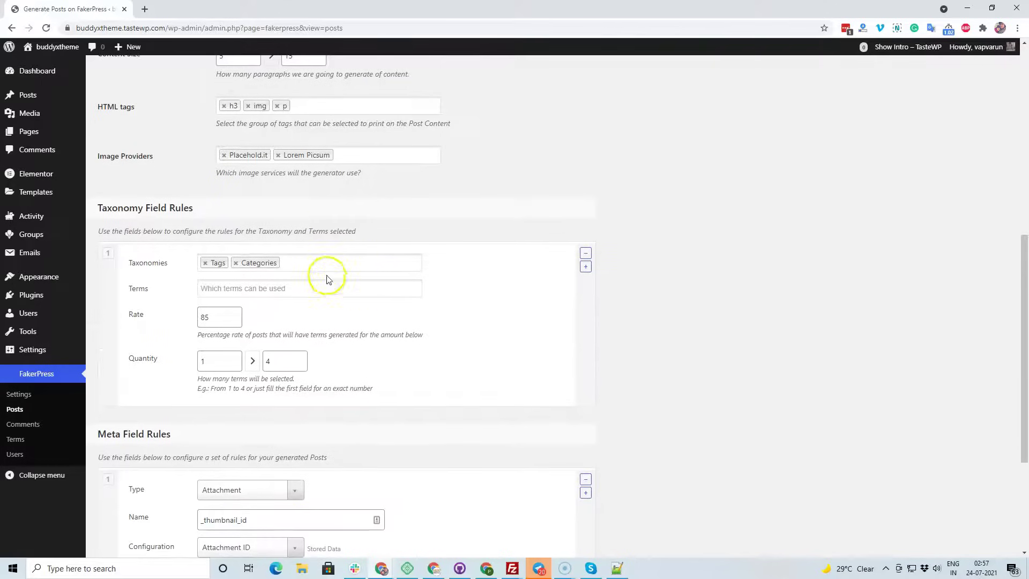
pyautogui.click(225, 156)
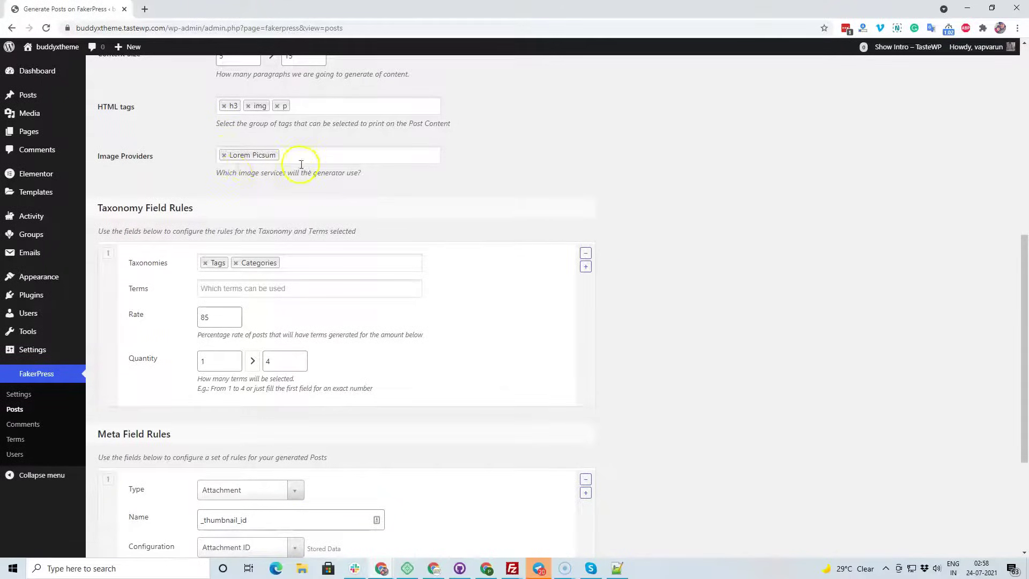
pyautogui.scroll(-4, 292, 236)
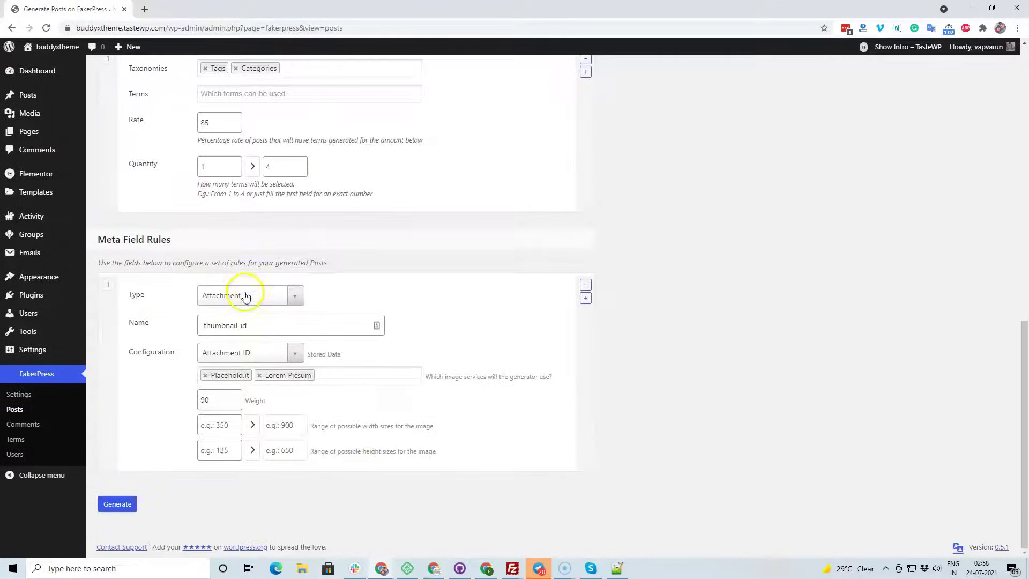
pyautogui.scroll(4, 370, 281)
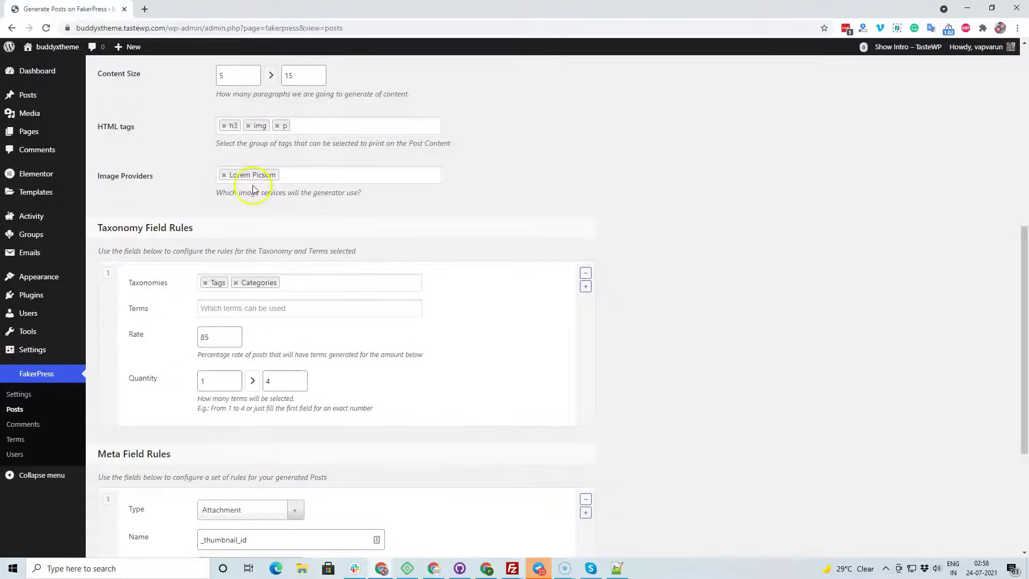
pyautogui.scroll(-3, 279, 293)
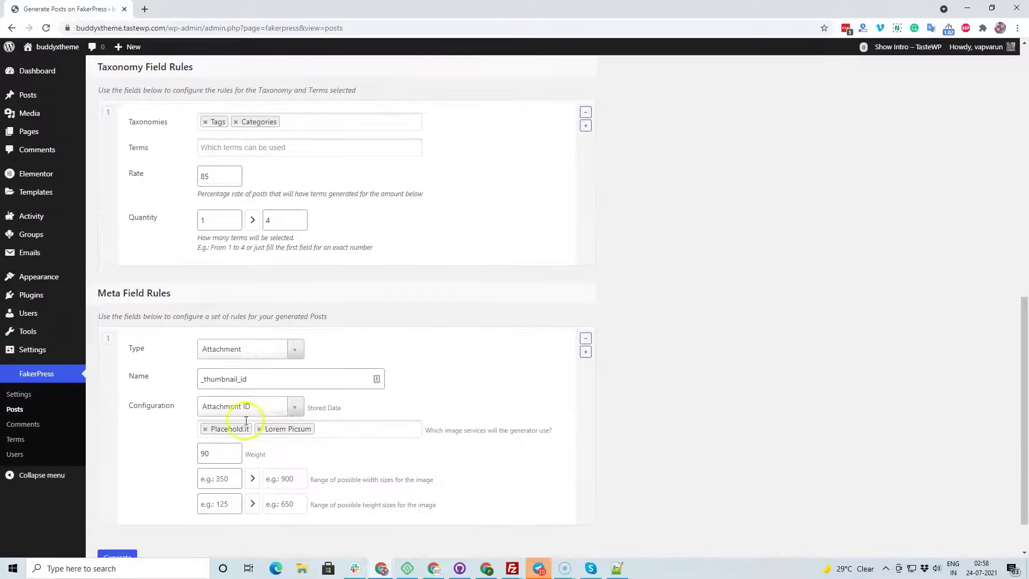
pyautogui.click(204, 429)
pyautogui.scroll(-1, 639, 374)
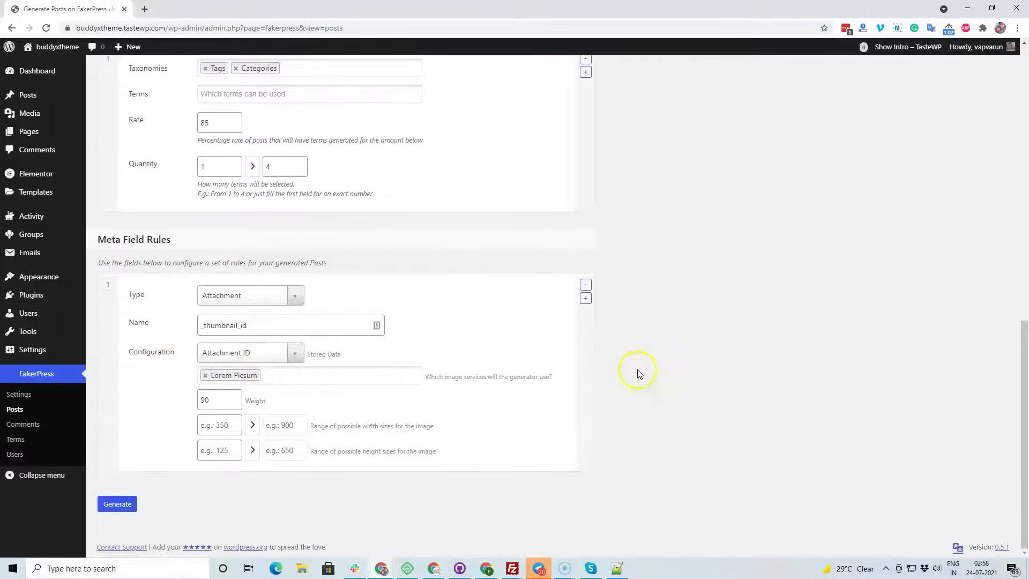
pyautogui.click(113, 505)
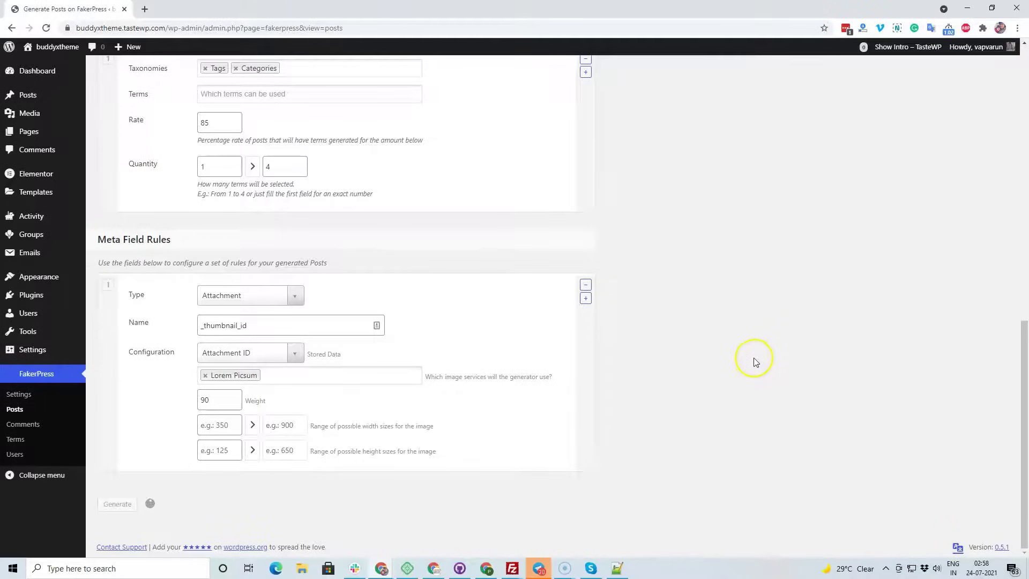
pyautogui.scroll(7, 753, 360)
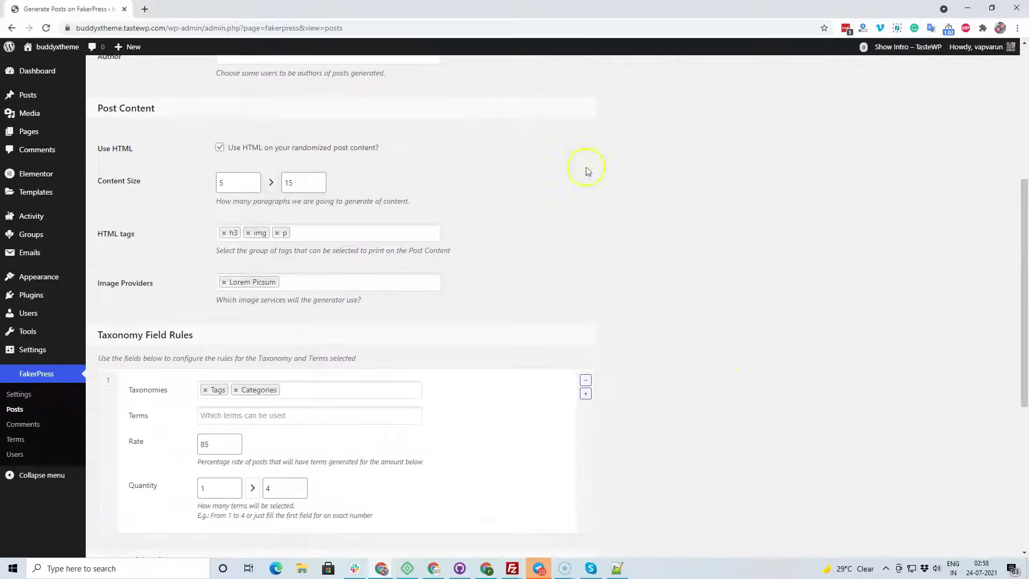
pyautogui.scroll(5, 470, 234)
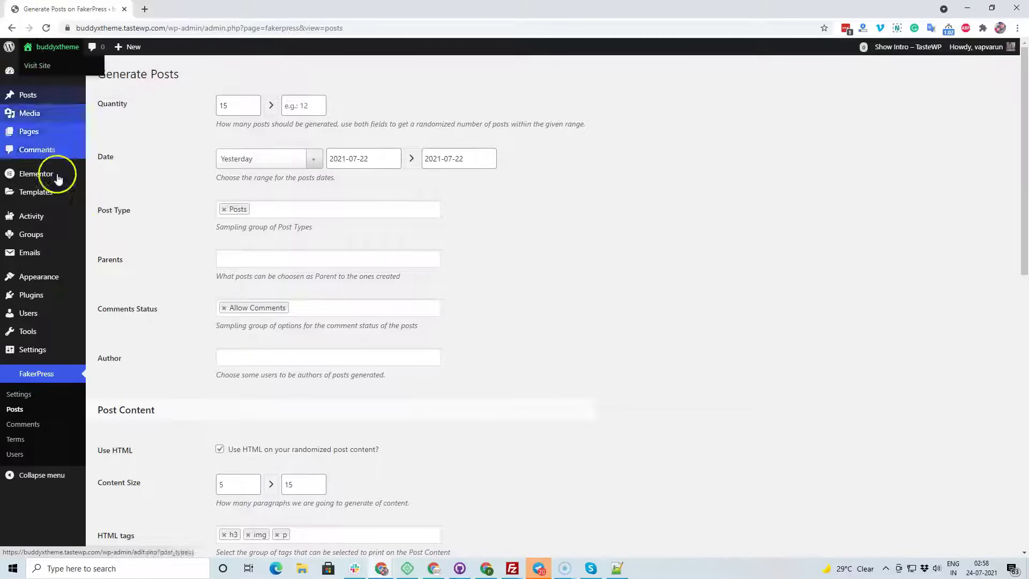
# In a new Menus tab, create a menu named Primary Menu
pyautogui.moveTo(73, 289)
pyautogui.rightClick(106, 324)
pyautogui.click(134, 333)
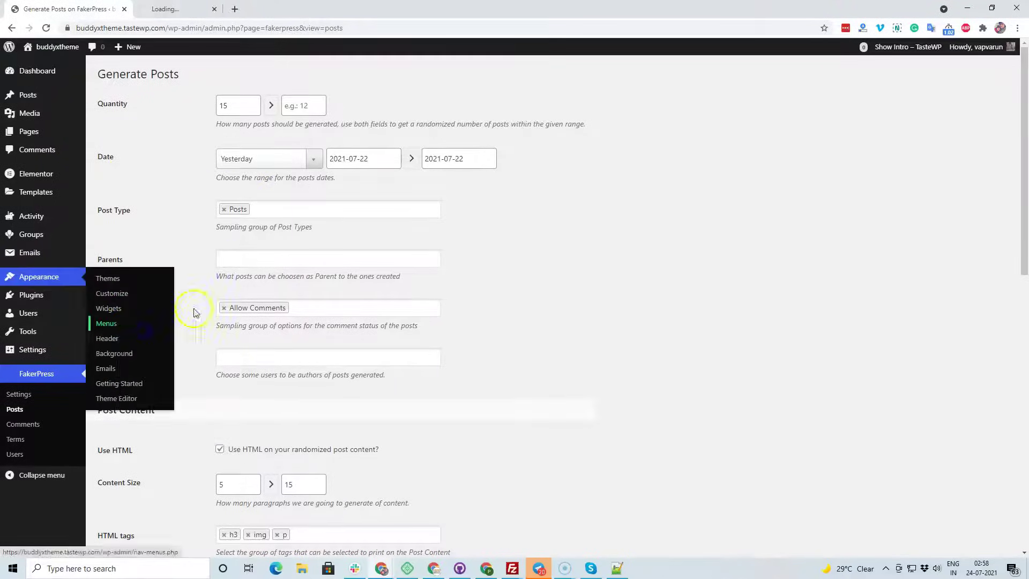
pyautogui.hotkey('ctrl', 'Tab')
pyautogui.click(366, 195)
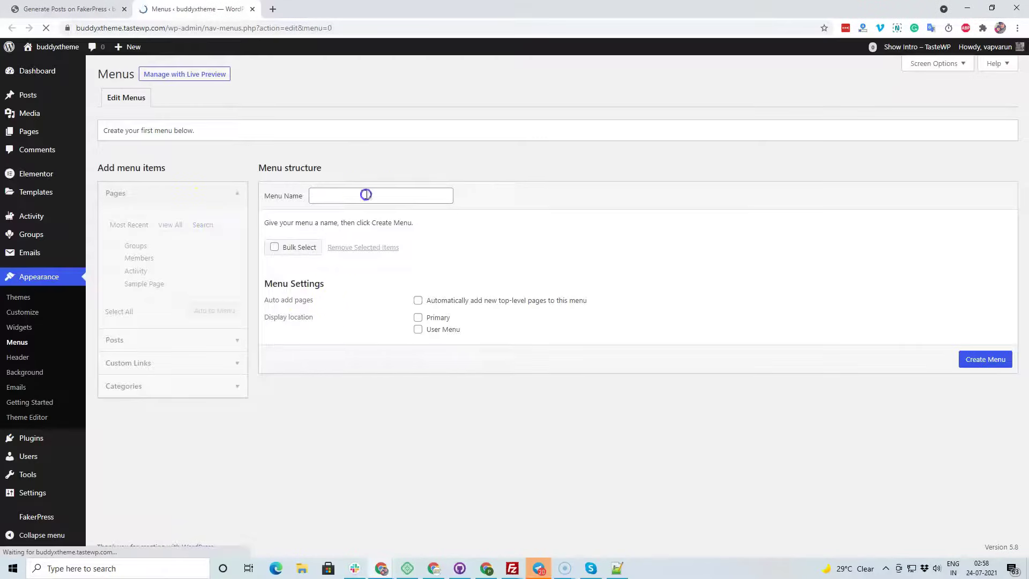
pyautogui.click(353, 219)
pyautogui.click(983, 359)
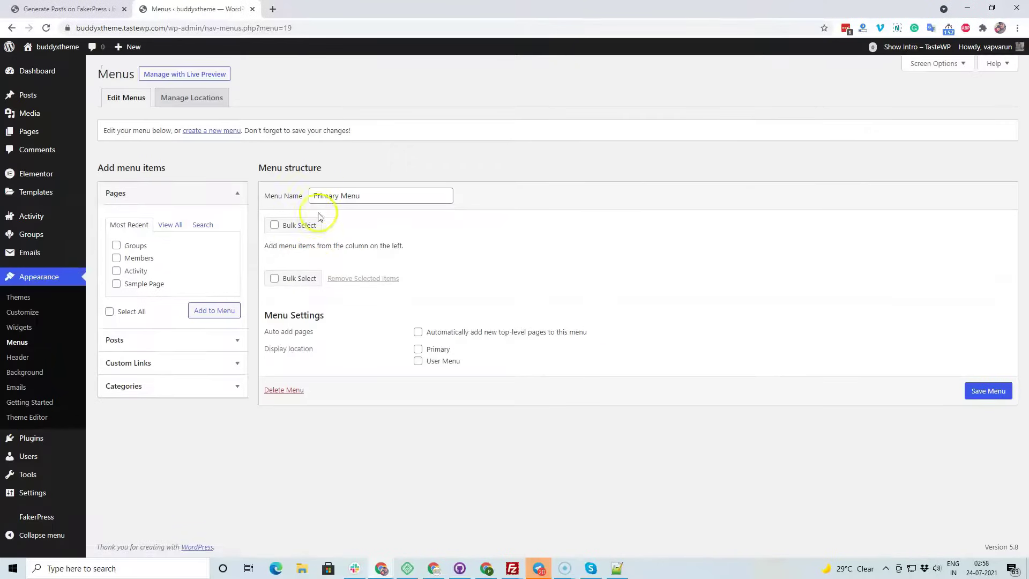
# Add the selected pages to Primary Menu, save it, and open a new page editor tab
pyautogui.click(169, 225)
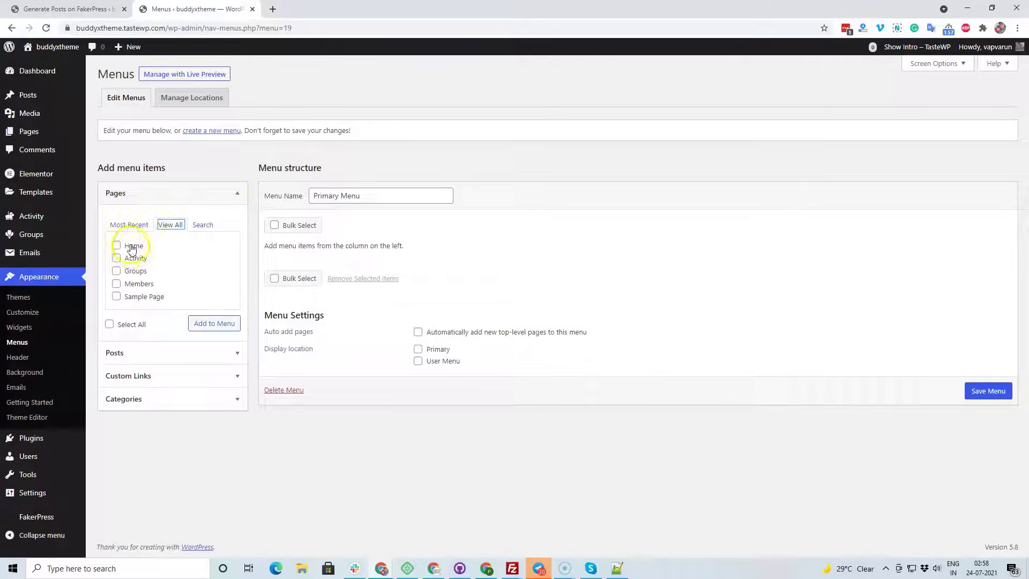
pyautogui.click(133, 271)
pyautogui.click(132, 283)
pyautogui.click(226, 323)
pyautogui.click(963, 501)
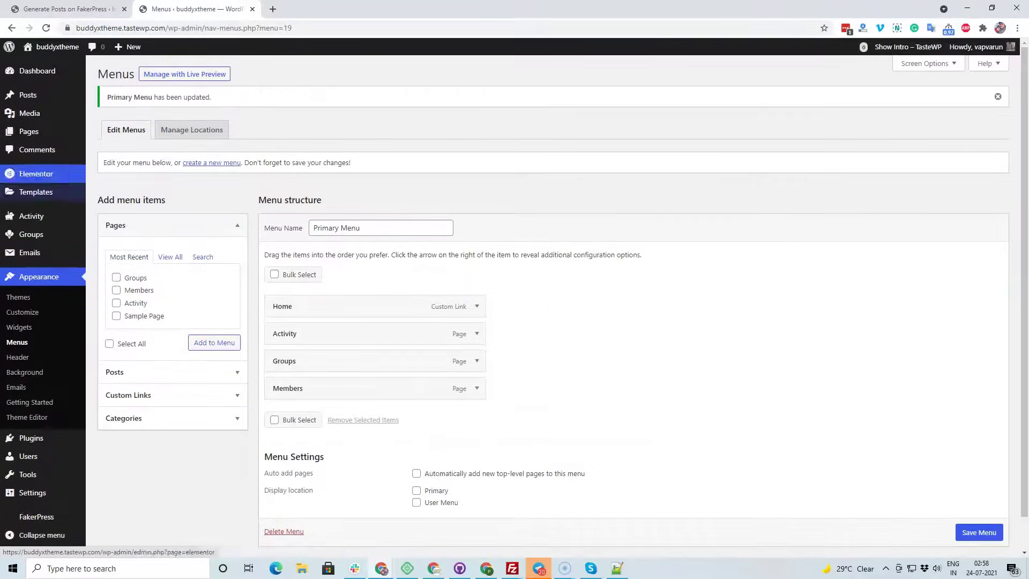
pyautogui.rightClick(115, 145)
pyautogui.click(145, 150)
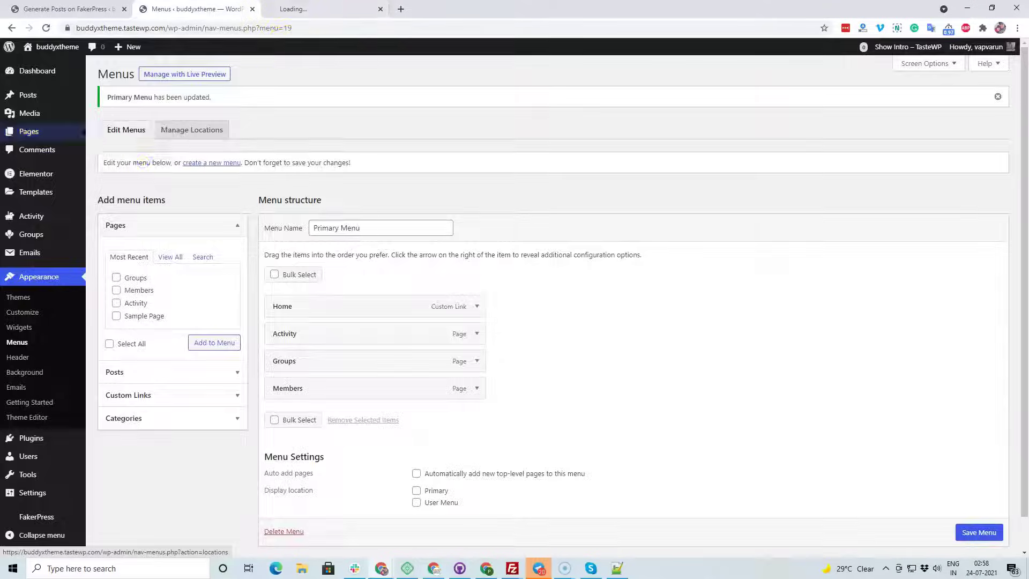
pyautogui.click(293, 9)
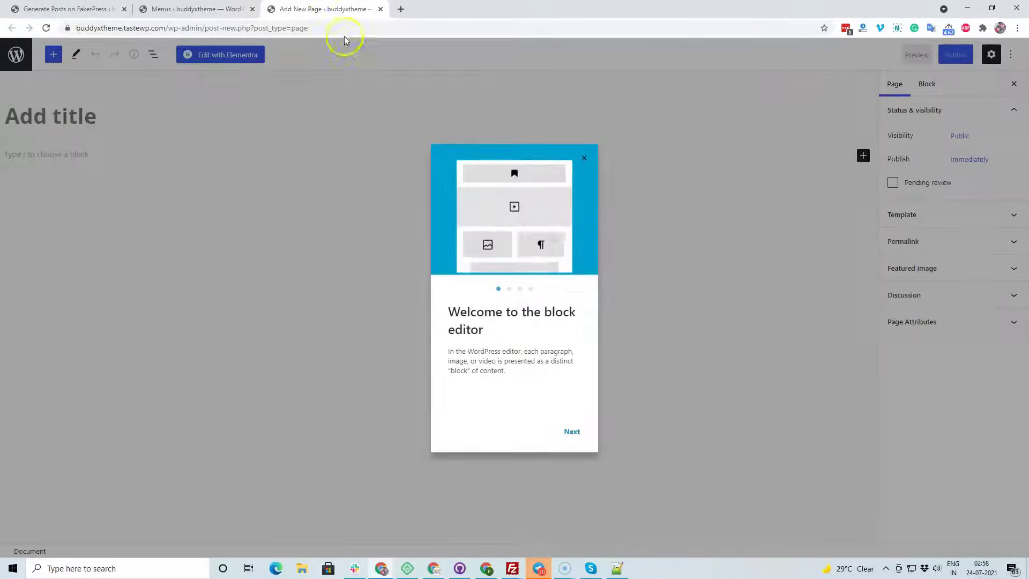
# Publish a new page titled 'Blog' and return to the menus editor
pyautogui.click(78, 115)
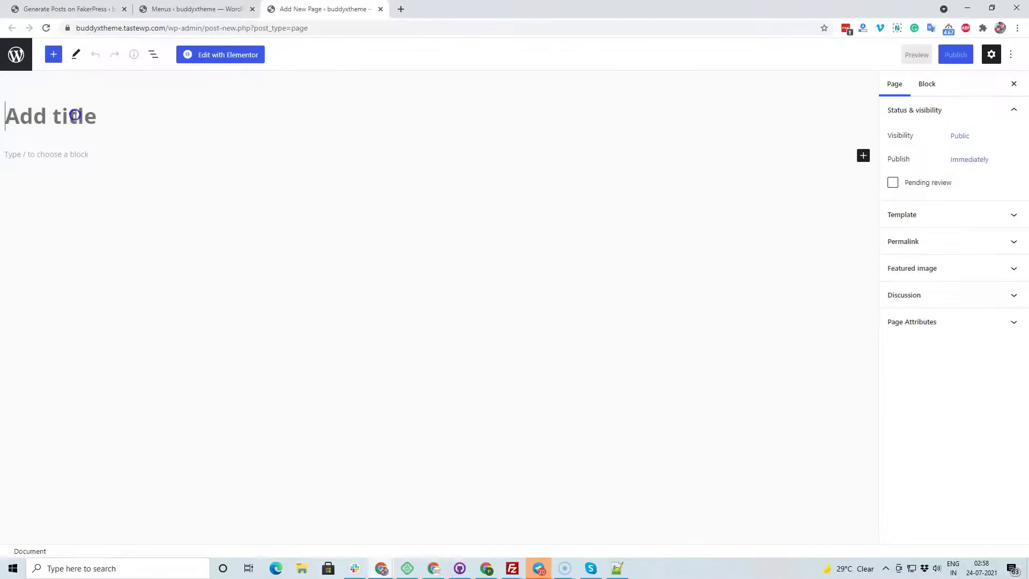
pyautogui.write('Blog')
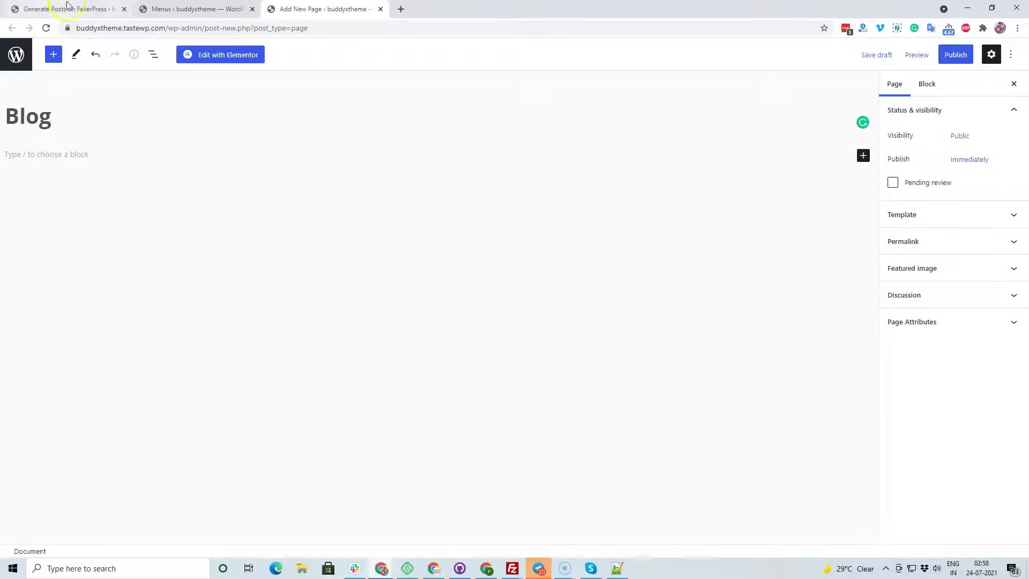
pyautogui.click(954, 54)
pyautogui.click(919, 55)
pyautogui.click(196, 9)
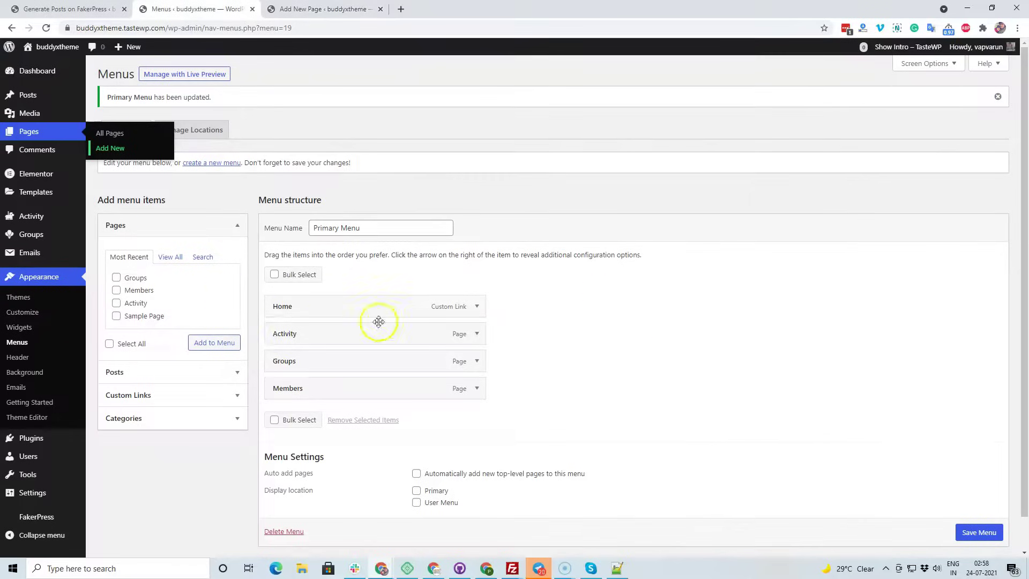
pyautogui.scroll(-1, 640, 320)
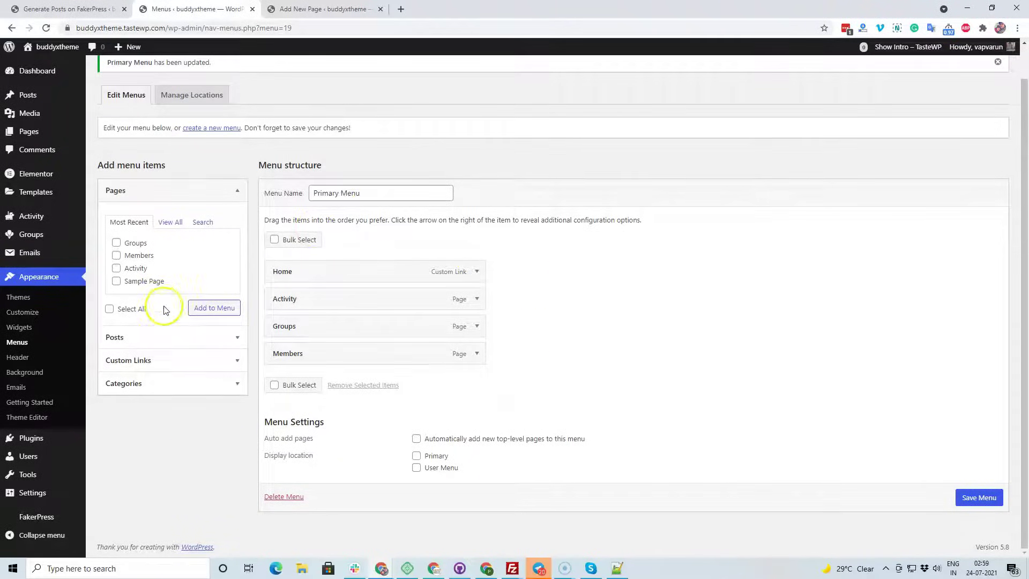
# Create a new menu named User Menu and enable BuddyPress member links in display options
pyautogui.click(228, 129)
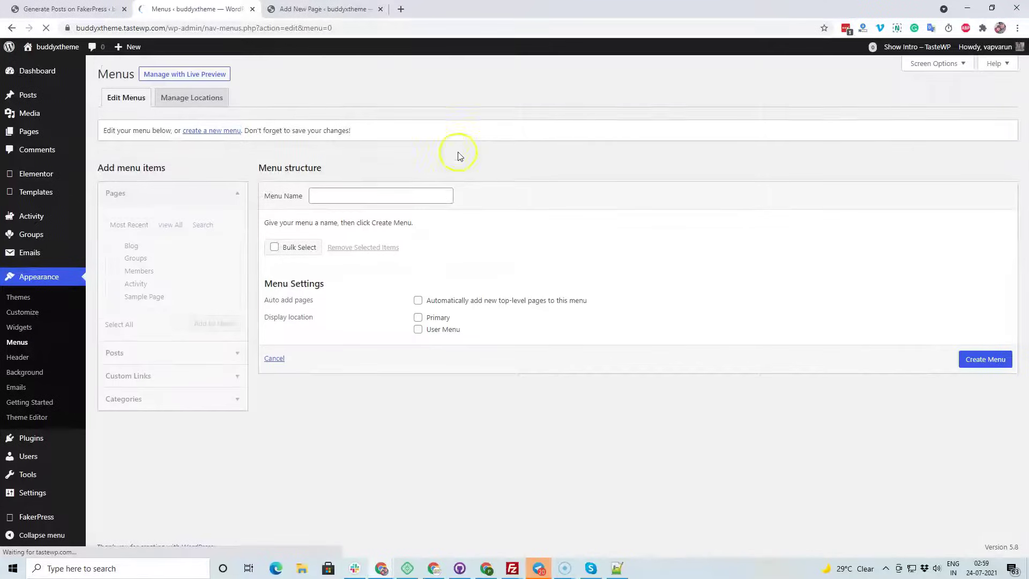
pyautogui.click(347, 188)
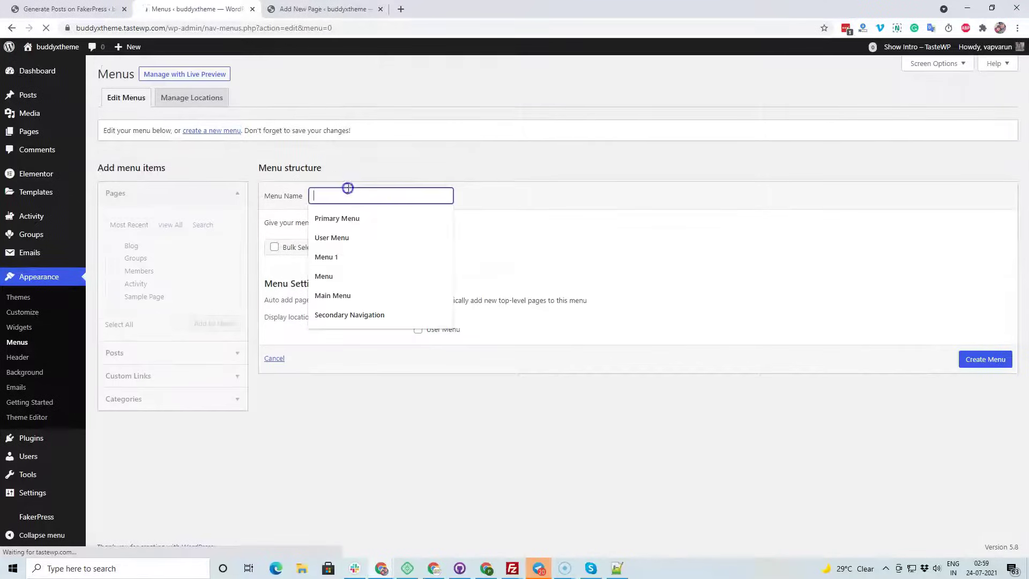
pyautogui.click(344, 239)
pyautogui.click(986, 359)
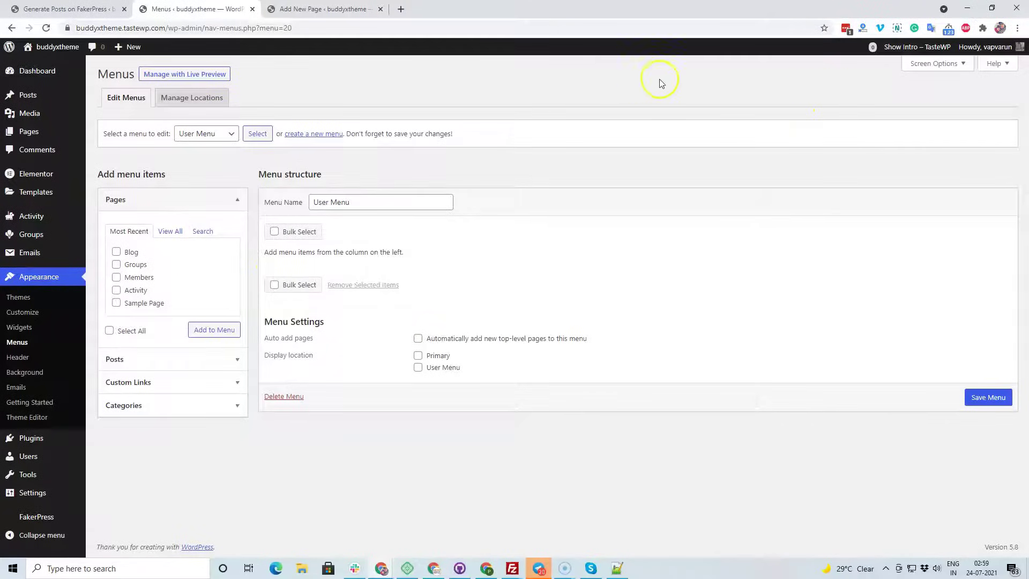
pyautogui.click(933, 64)
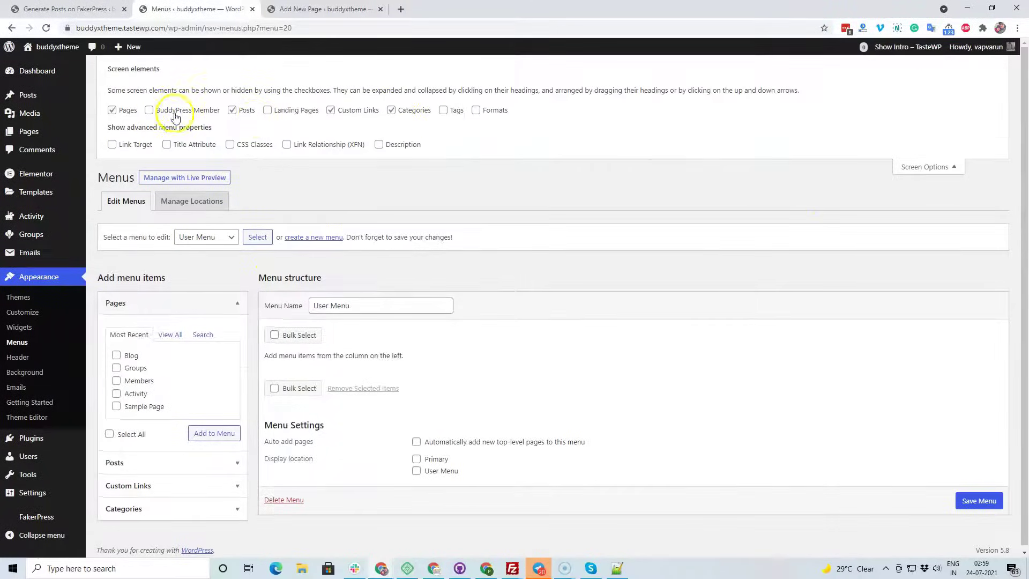
pyautogui.click(149, 110)
pyautogui.click(933, 172)
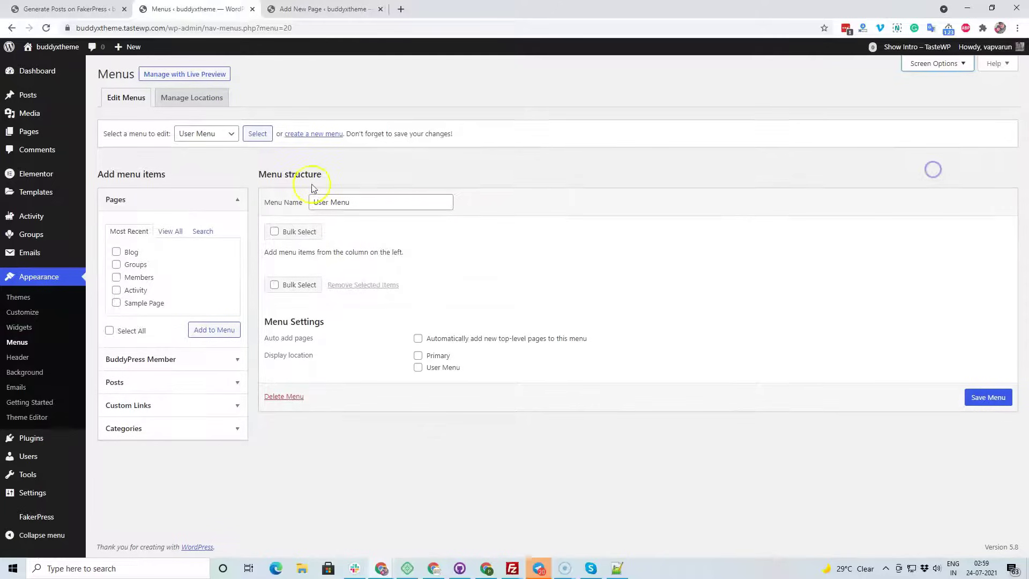
# Add all BuddyPress member links to User Menu, tick the User Menu location, and save
pyautogui.click(154, 358)
pyautogui.click(202, 254)
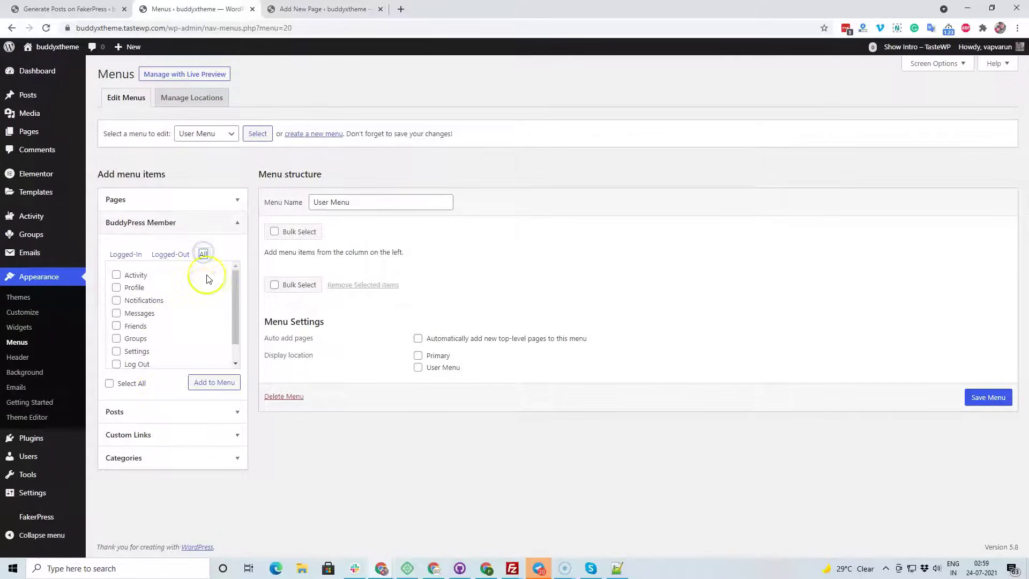
pyautogui.click(238, 296)
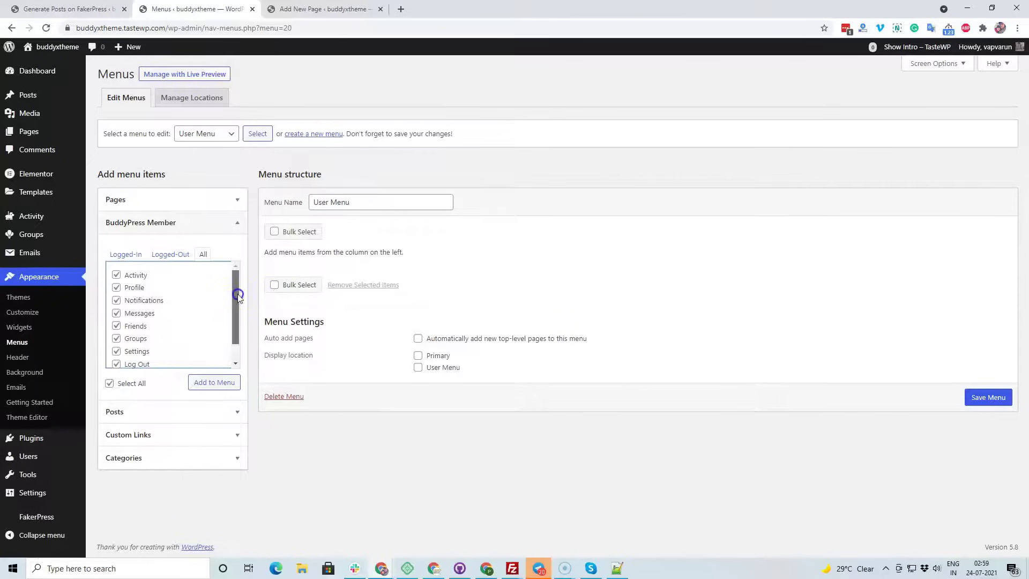
pyautogui.moveTo(241, 335); pyautogui.dragTo(238, 343)
pyautogui.scroll(2, 184, 300)
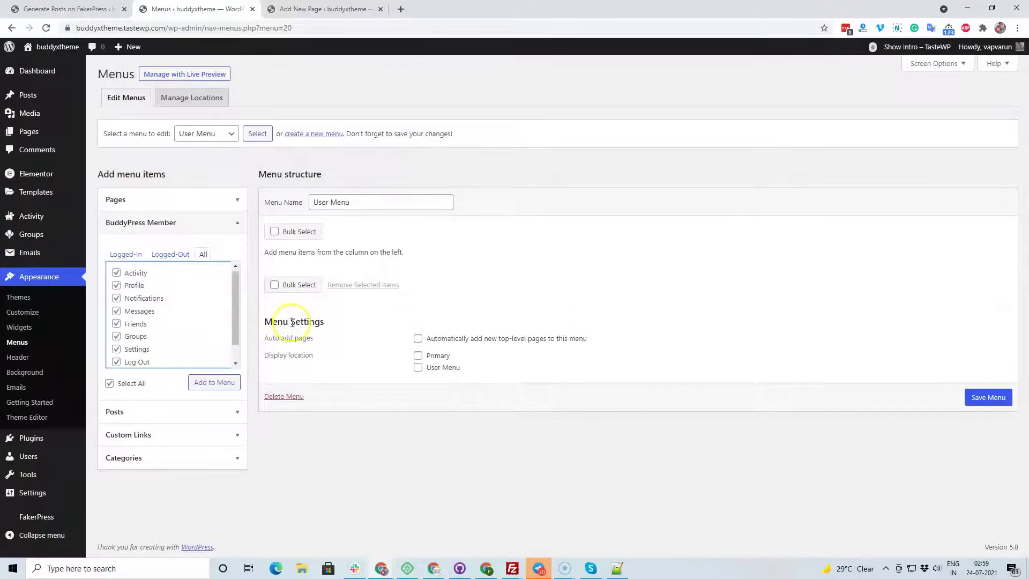
pyautogui.click(196, 384)
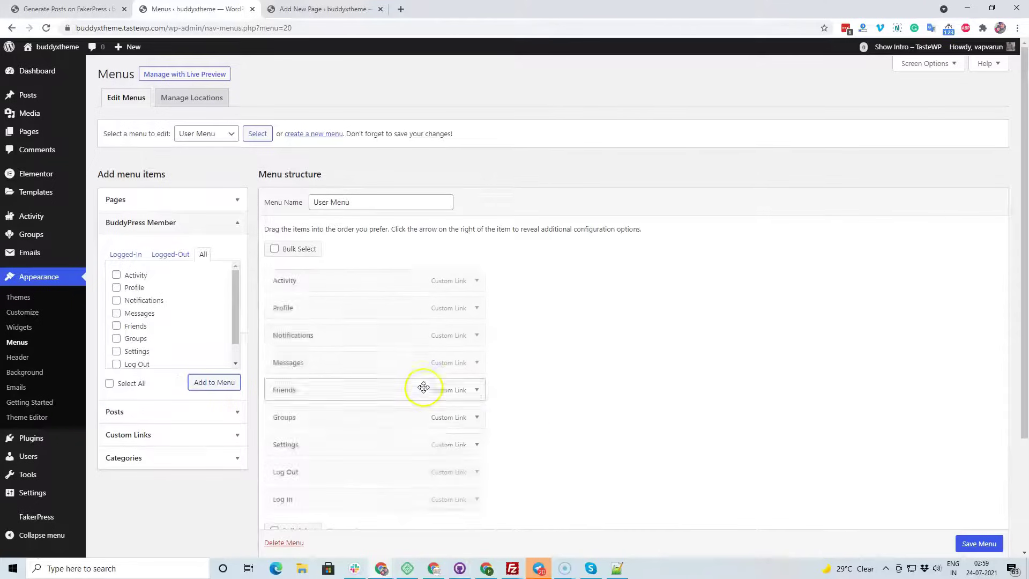
pyautogui.scroll(-3, 422, 388)
pyautogui.click(416, 467)
pyautogui.click(978, 499)
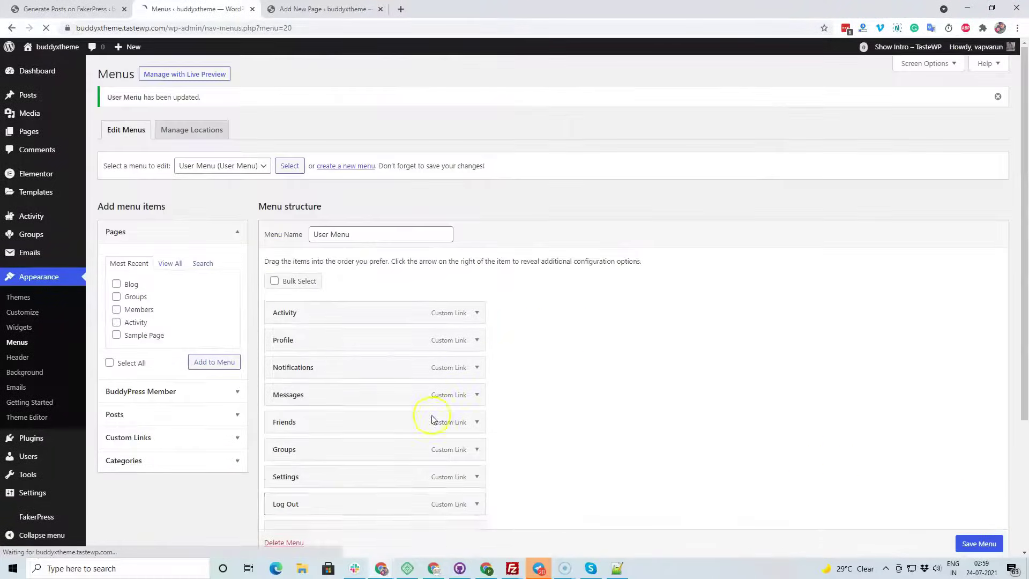
# Assign Primary Menu to the Primary location, save locations, and open the live site
pyautogui.scroll(-3, 571, 453)
pyautogui.scroll(3, 272, 225)
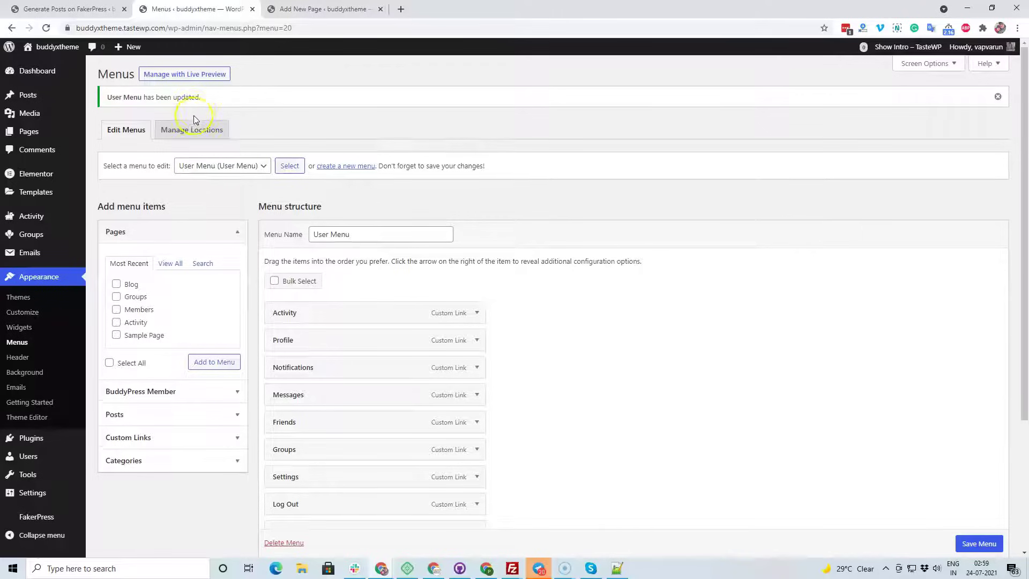
pyautogui.click(193, 129)
pyautogui.click(353, 163)
pyautogui.click(348, 185)
pyautogui.click(131, 216)
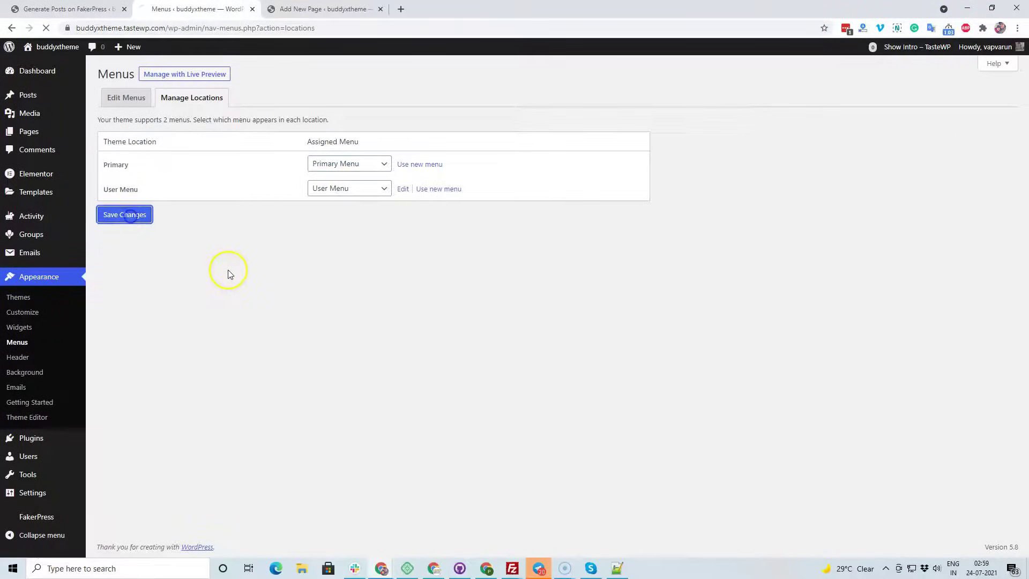
pyautogui.moveTo(48, 47)
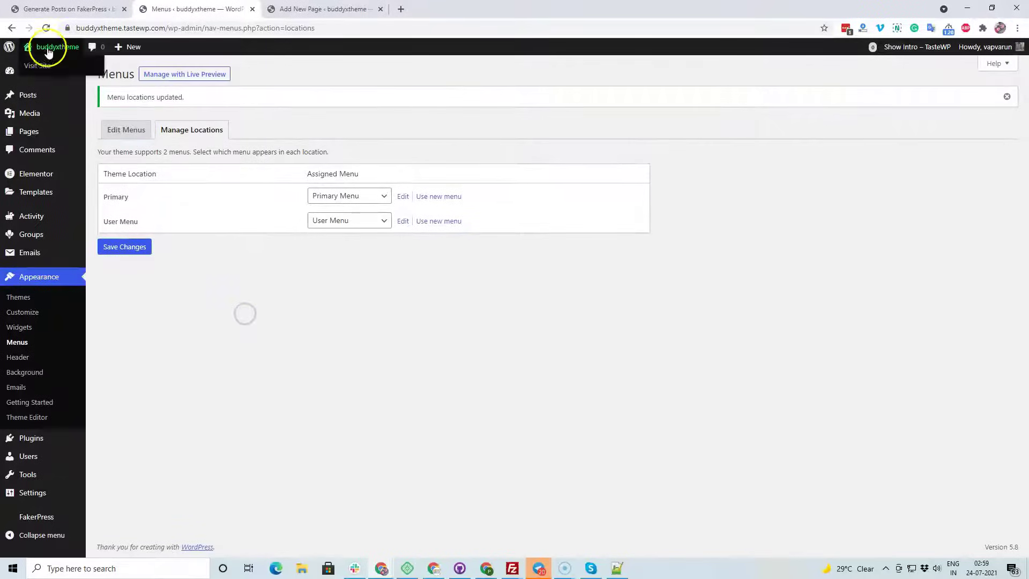
pyautogui.middleClick(36, 67)
# Close the leftover Add New Page tab and scroll through the site's front page
pyautogui.click(348, 9)
pyautogui.click(380, 8)
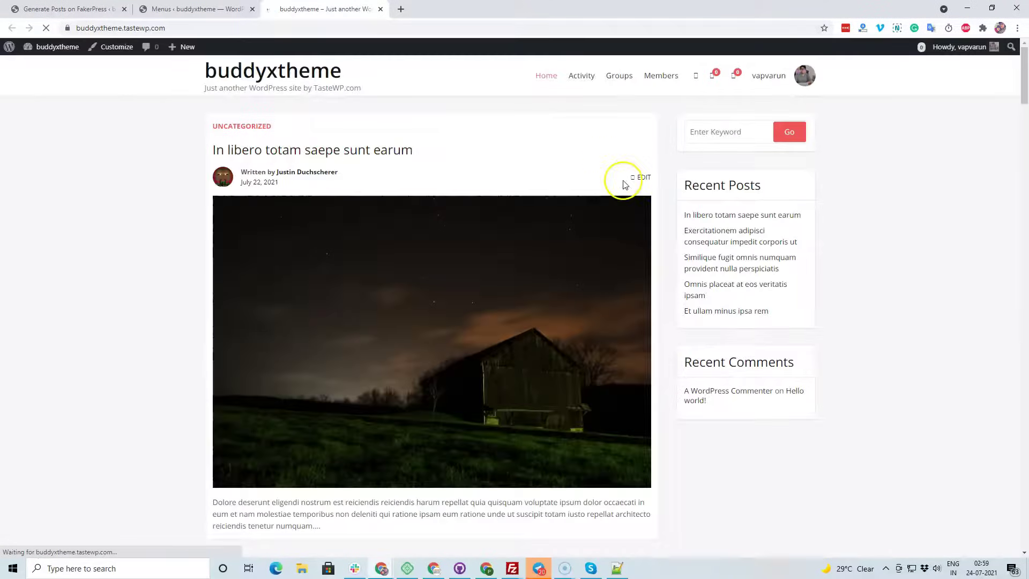
pyautogui.scroll(-1, 587, 242)
pyautogui.scroll(-20, 586, 241)
pyautogui.scroll(12, 604, 253)
pyautogui.scroll(5, 604, 253)
pyautogui.scroll(7, 268, 225)
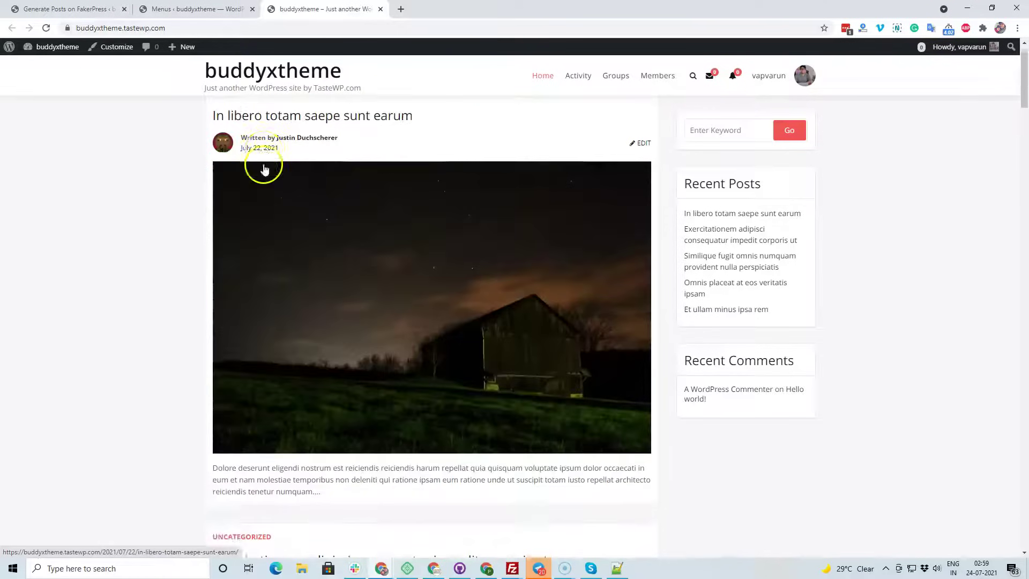
pyautogui.scroll(-20, 316, 235)
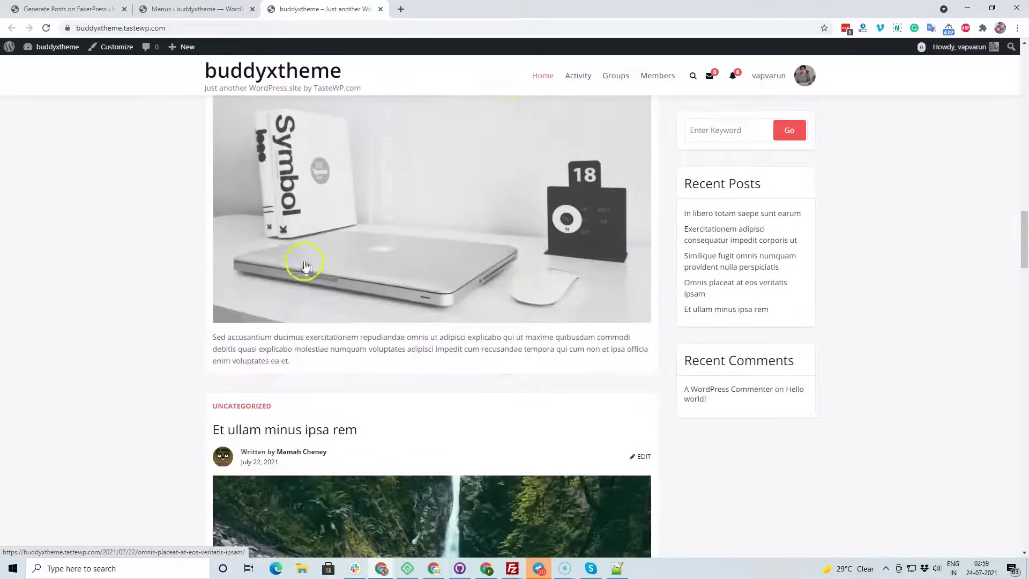
# Browse the Activity, Groups and Members pages, then open the Customizer's Site Skin colours
pyautogui.click(578, 86)
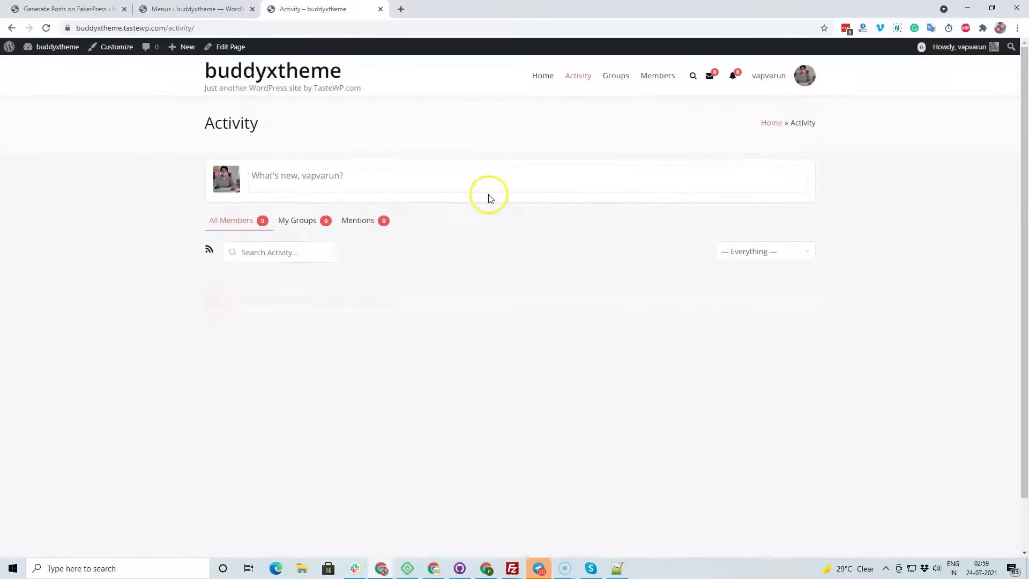
pyautogui.scroll(-20, 398, 261)
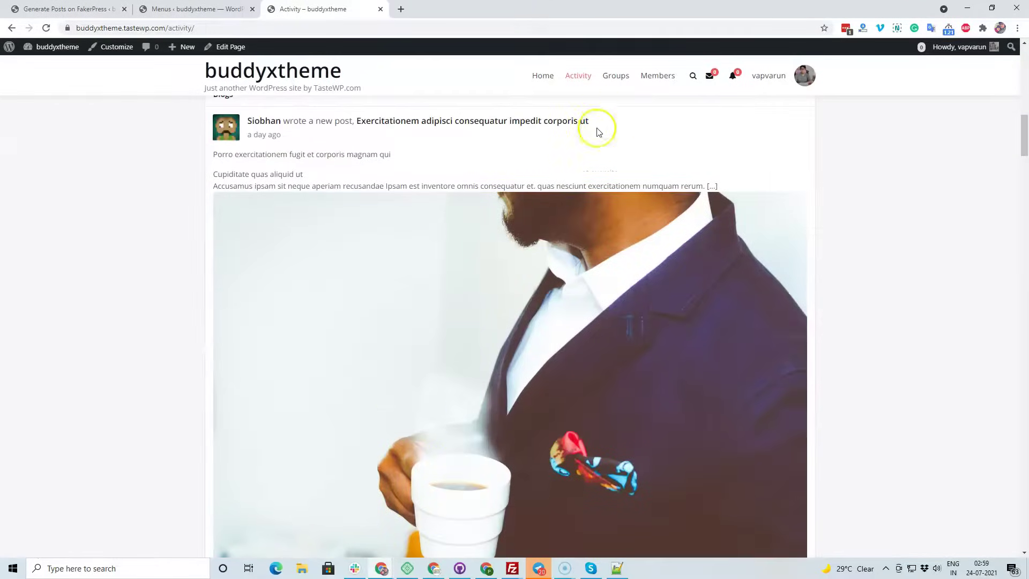
pyautogui.click(615, 77)
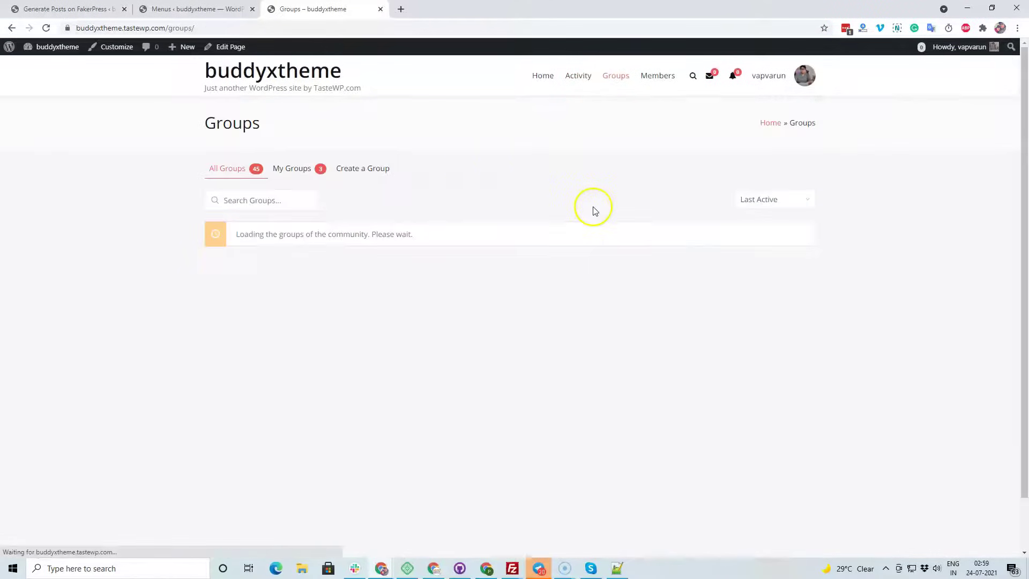
pyautogui.scroll(-5, 467, 158)
pyautogui.scroll(5, 500, 314)
pyautogui.click(657, 76)
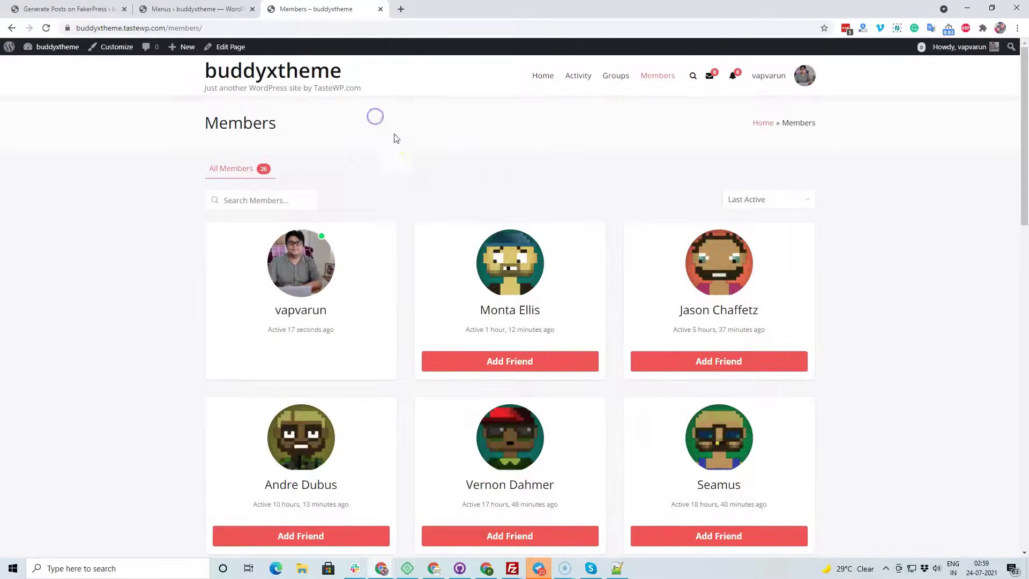
pyautogui.scroll(-15, 413, 310)
pyautogui.scroll(10, 420, 316)
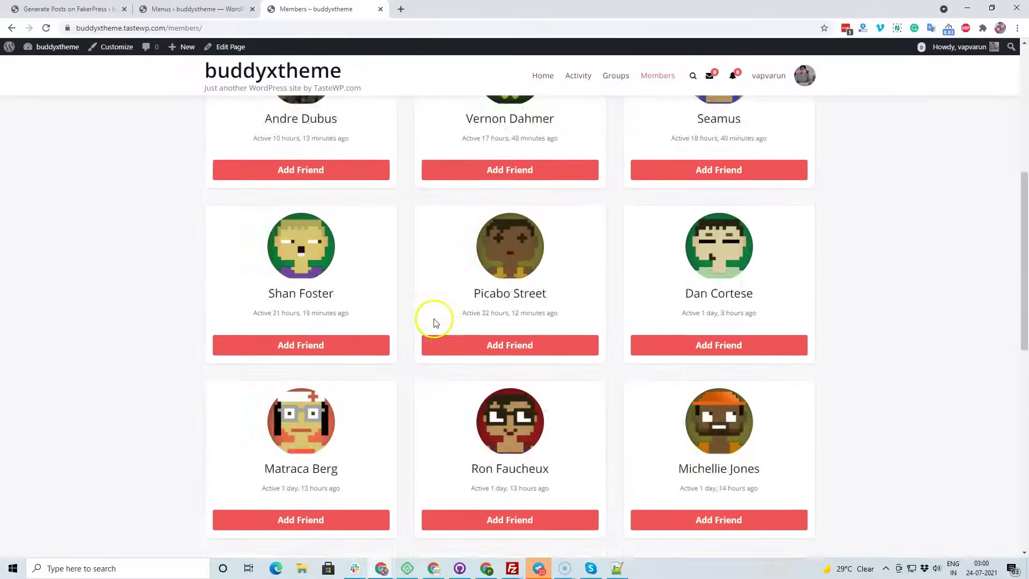
pyautogui.scroll(5, 434, 322)
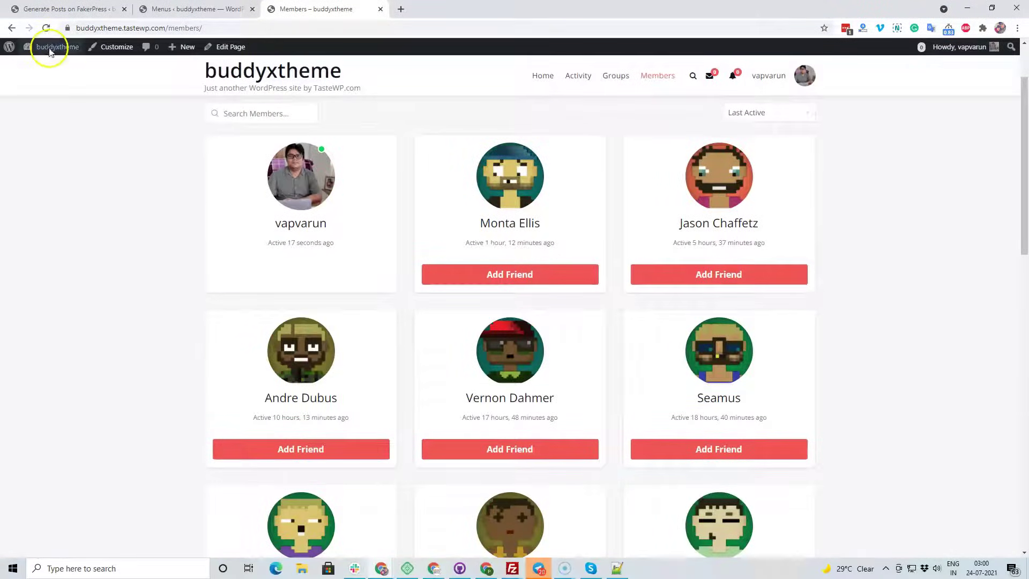
pyautogui.click(39, 65)
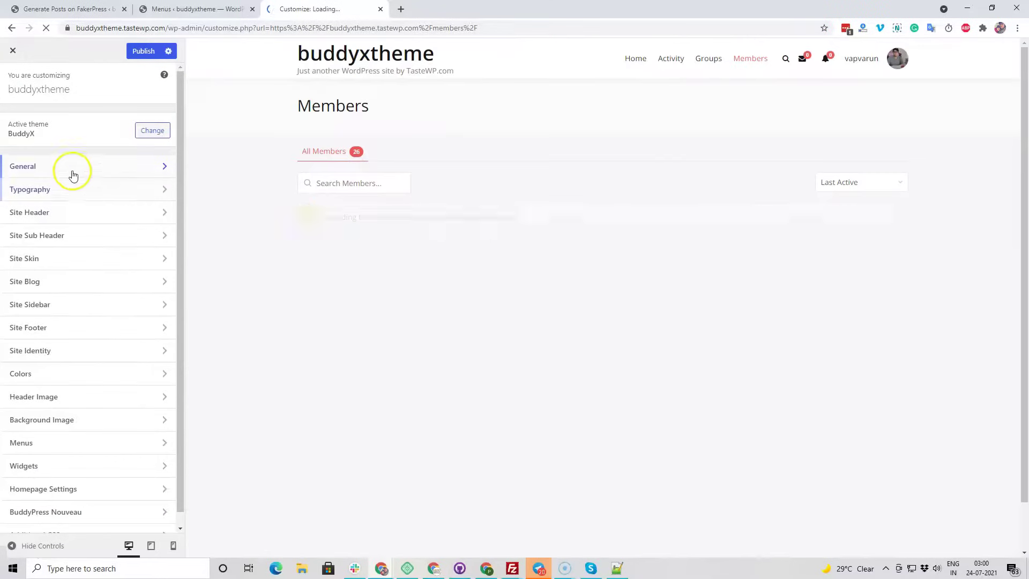
pyautogui.click(57, 260)
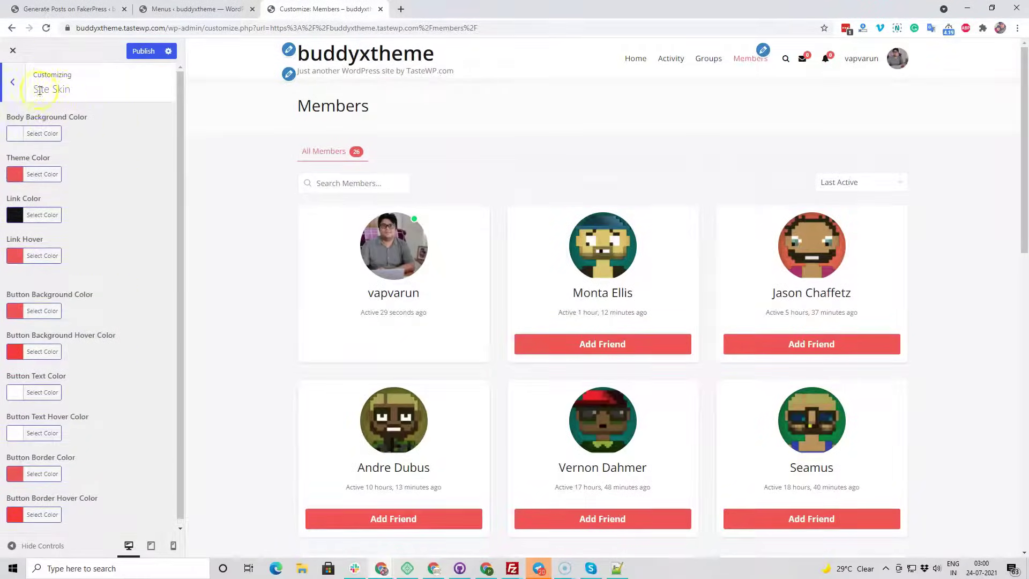
# In Site Identity, upload the logo file buddyx-logo-v2 (1).png from the computer
pyautogui.click(15, 83)
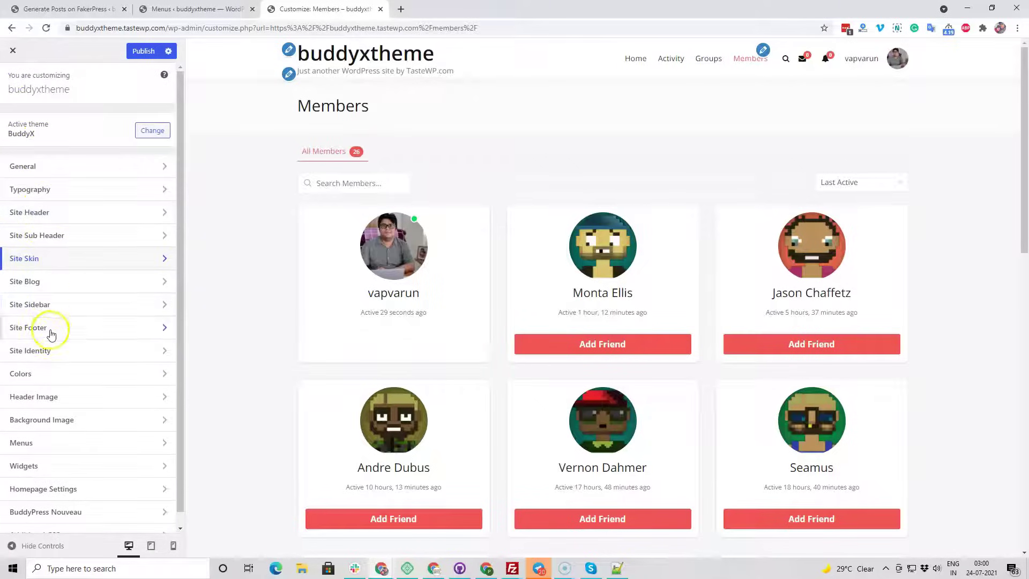
pyautogui.click(53, 348)
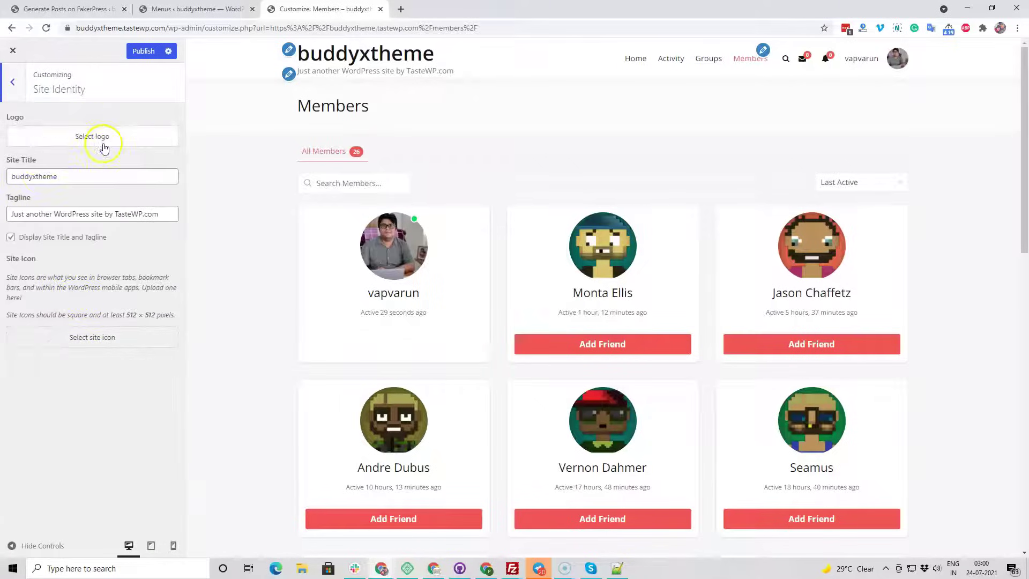
pyautogui.click(101, 146)
pyautogui.click(540, 280)
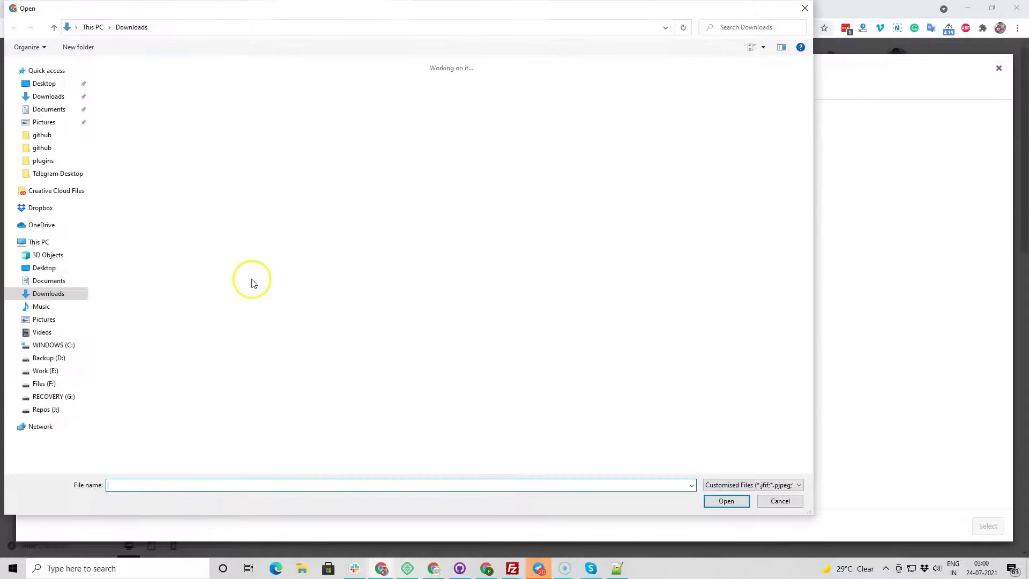
pyautogui.scroll(-12, 239, 281)
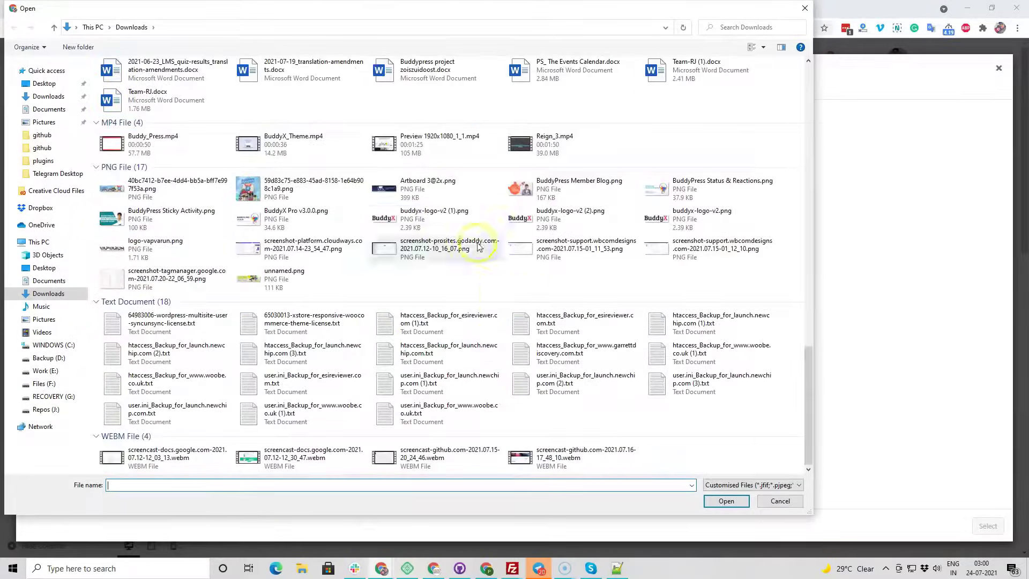
pyautogui.click(437, 218)
pyautogui.click(726, 500)
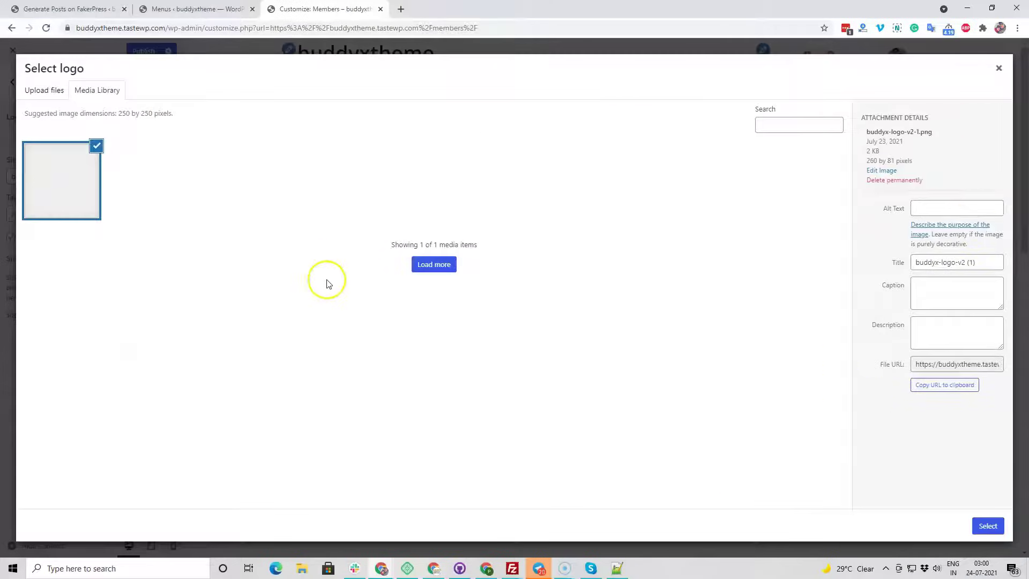
# Use the BuddyX image uncropped as site logo, hide title and tagline, and publish
pyautogui.click(986, 527)
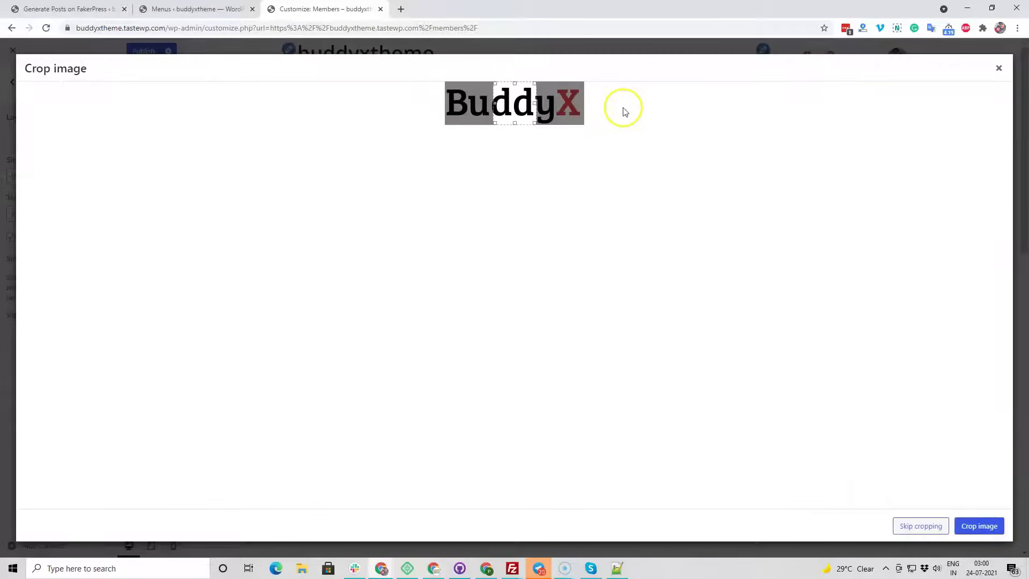
pyautogui.click(918, 523)
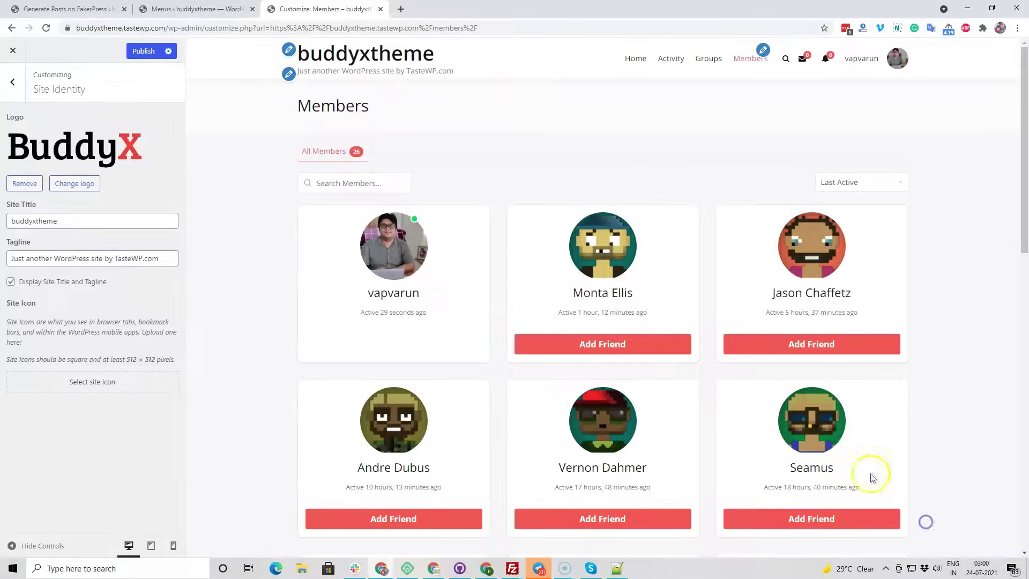
pyautogui.click(20, 282)
pyautogui.click(145, 51)
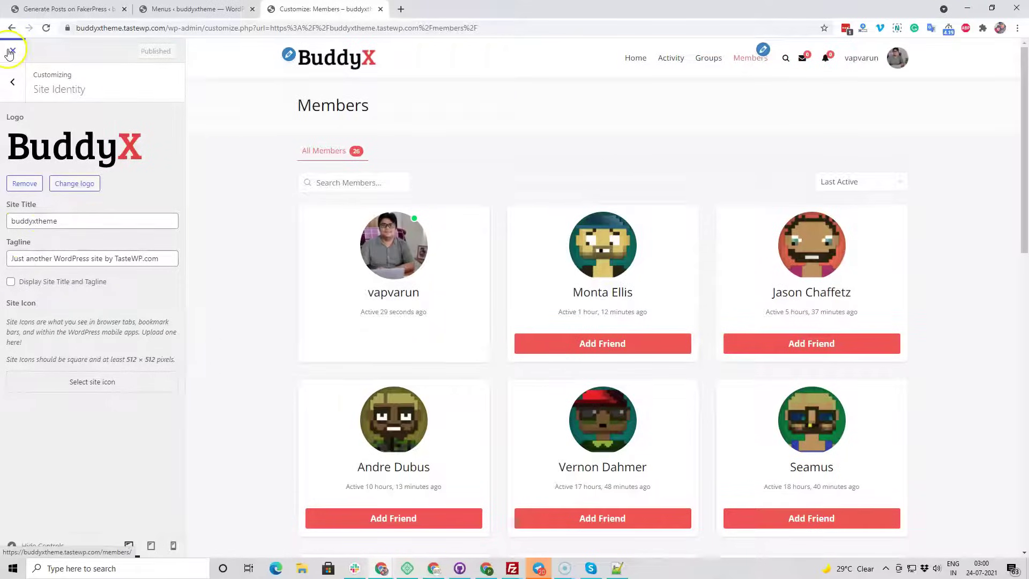
# Set Both Sidebar for general, single post, members directory and groups directory layouts
pyautogui.click(11, 85)
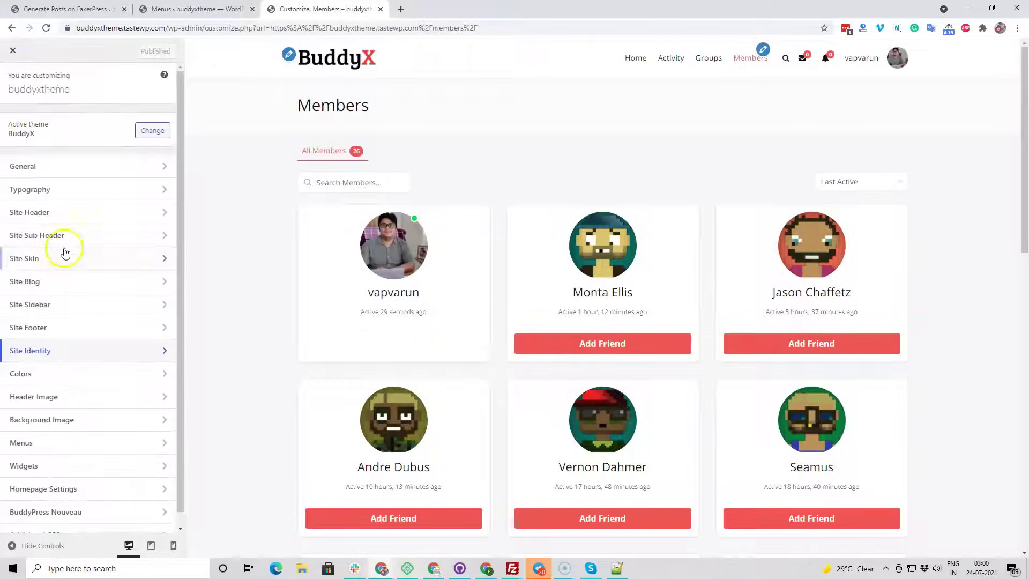
pyautogui.click(50, 304)
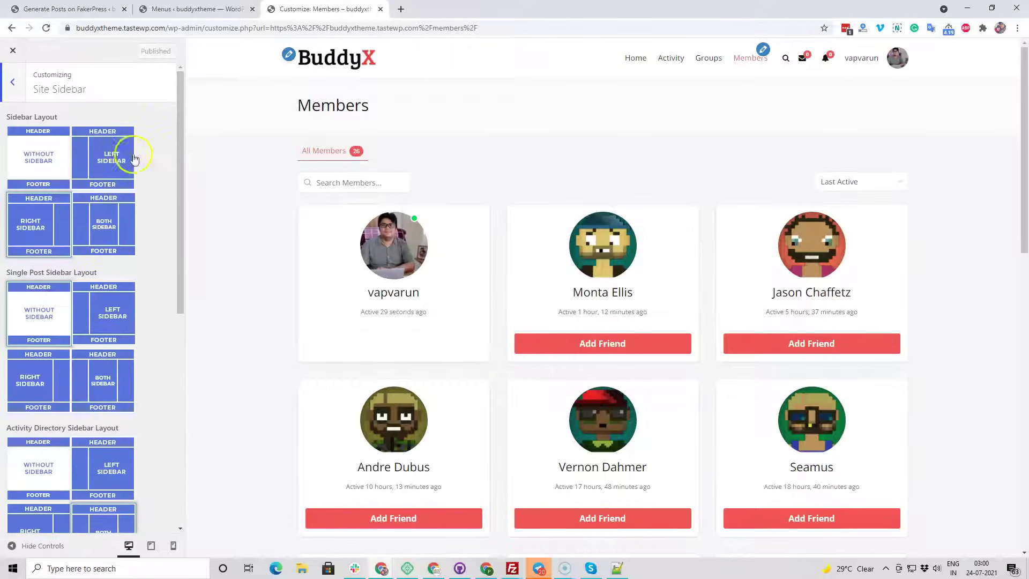
pyautogui.click(106, 231)
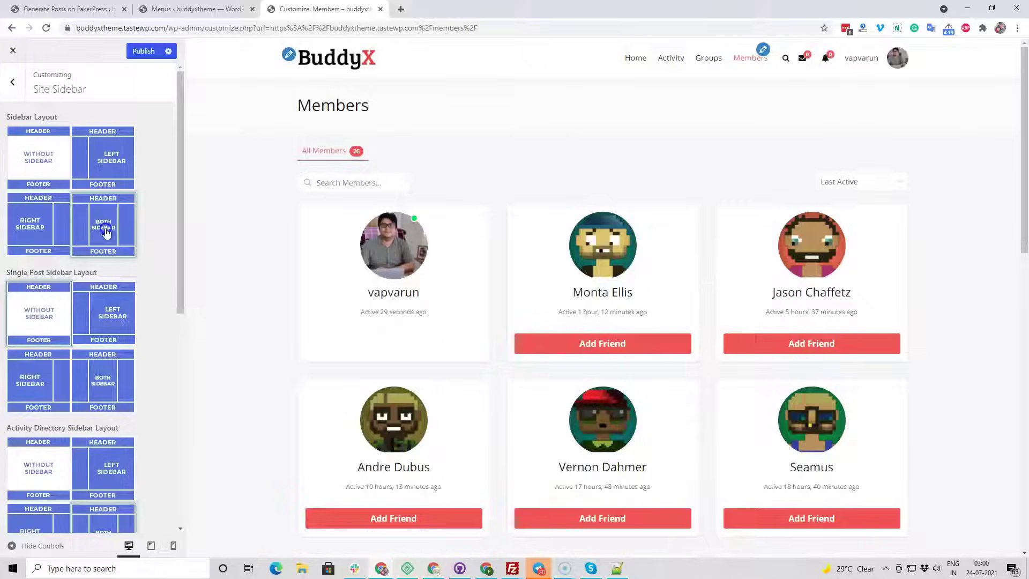
pyautogui.click(102, 378)
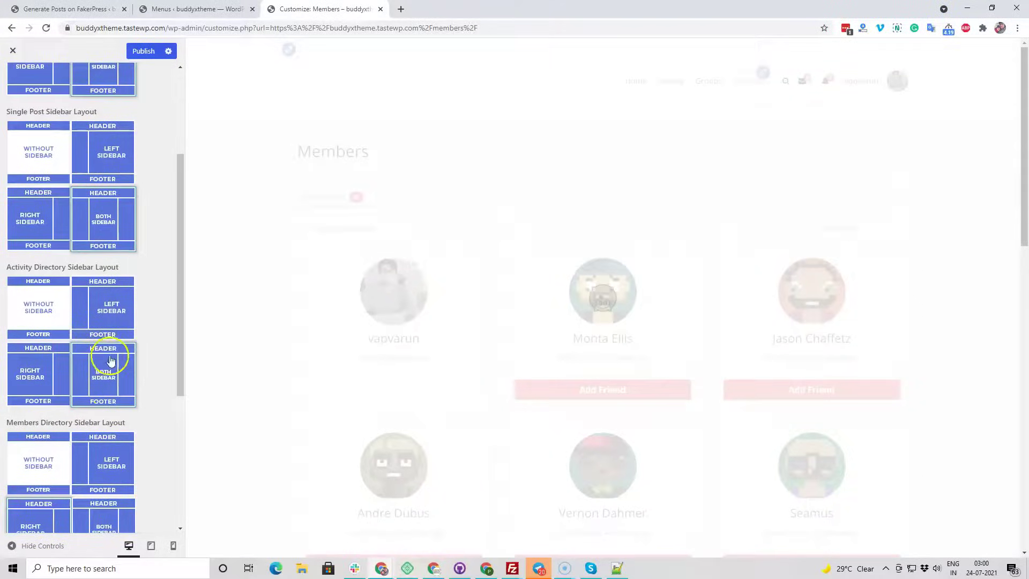
pyautogui.scroll(-4, 102, 364)
pyautogui.click(104, 312)
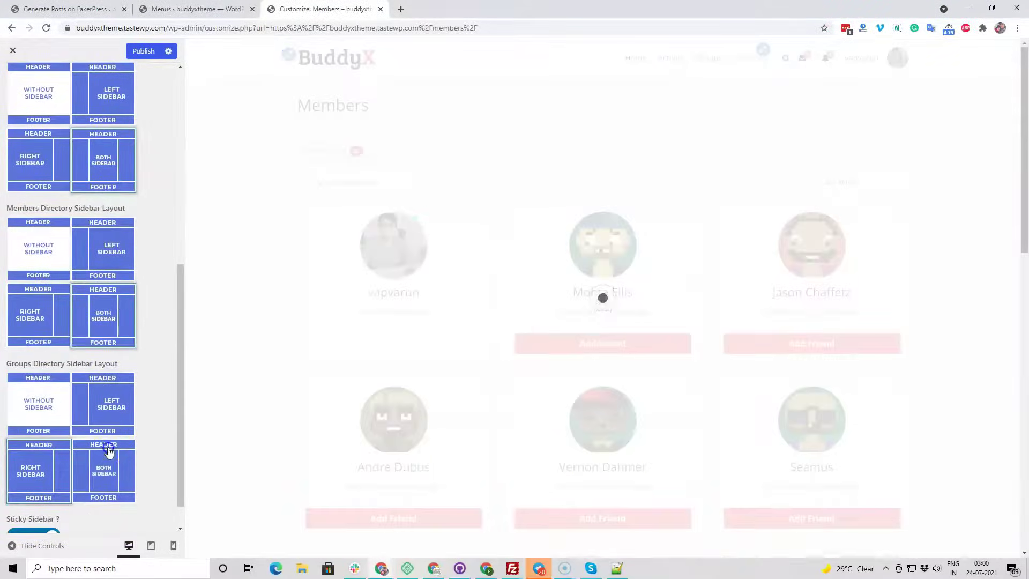
pyautogui.click(104, 462)
pyautogui.scroll(7, 86, 215)
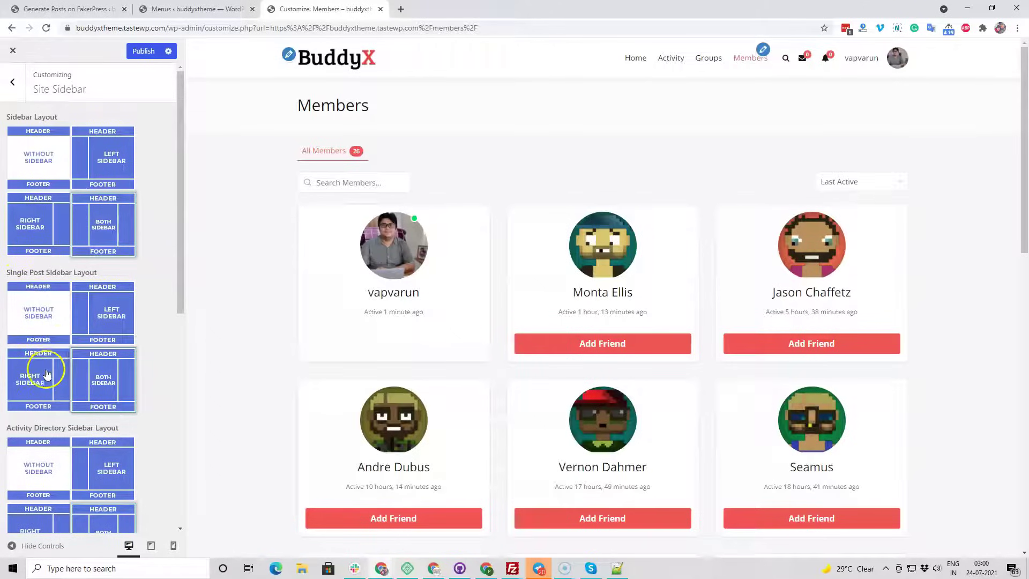
# Return general and single post layouts to Without Sidebar and publish the changes
pyautogui.click(47, 319)
pyautogui.click(39, 157)
pyautogui.click(143, 51)
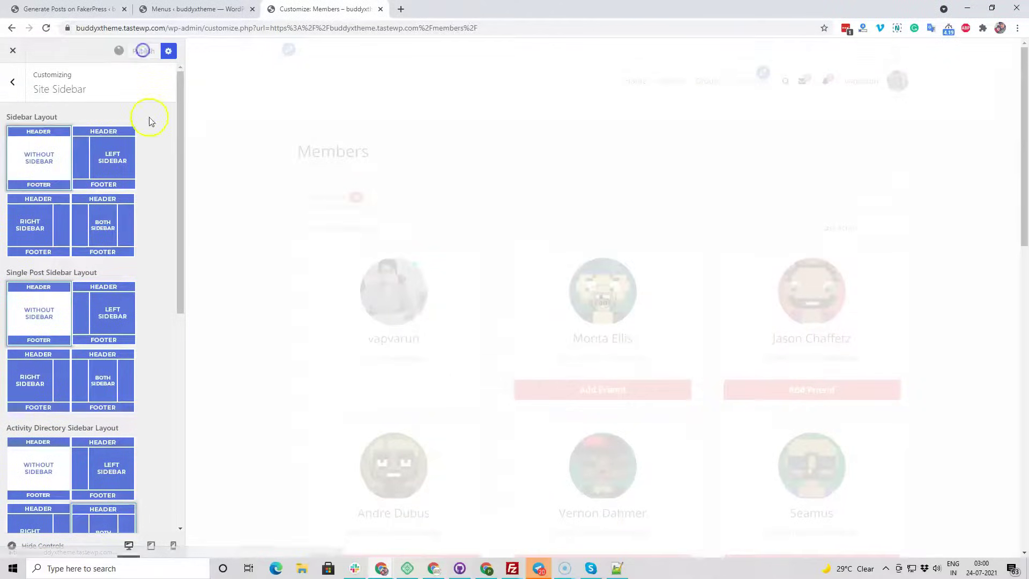
pyautogui.scroll(-5, 134, 215)
pyautogui.scroll(5, 135, 183)
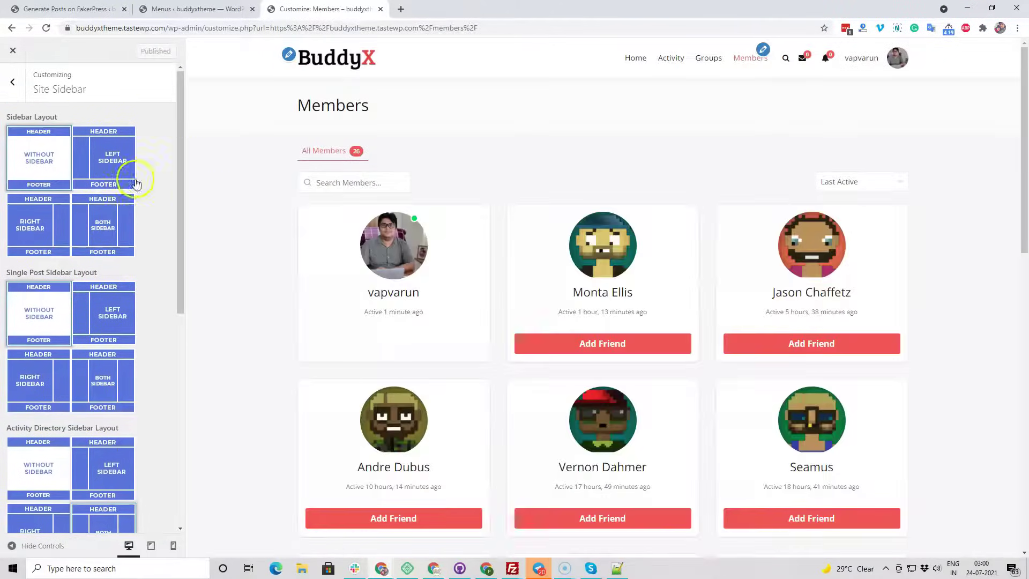
pyautogui.scroll(-15, 246, 245)
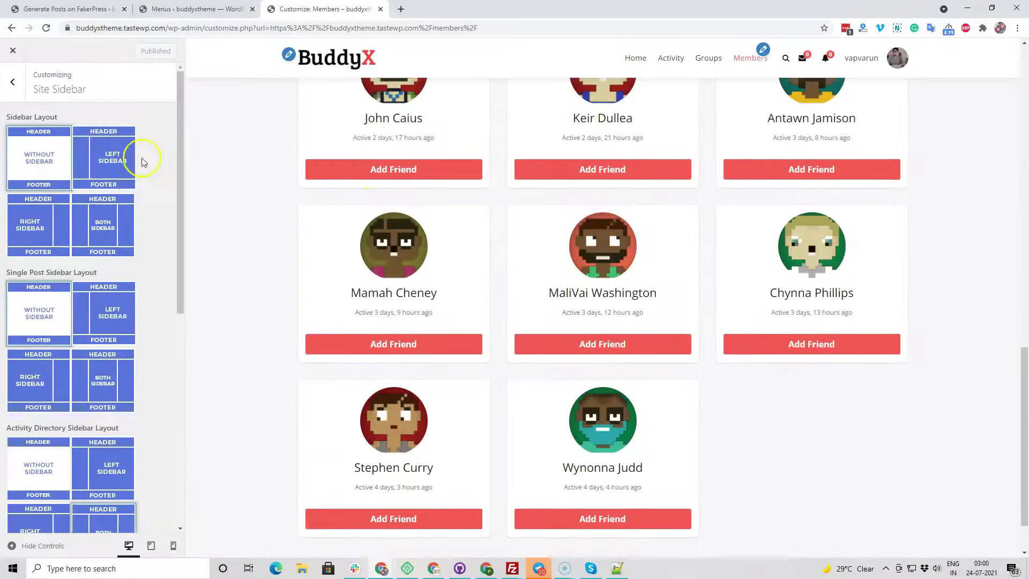
pyautogui.click(16, 85)
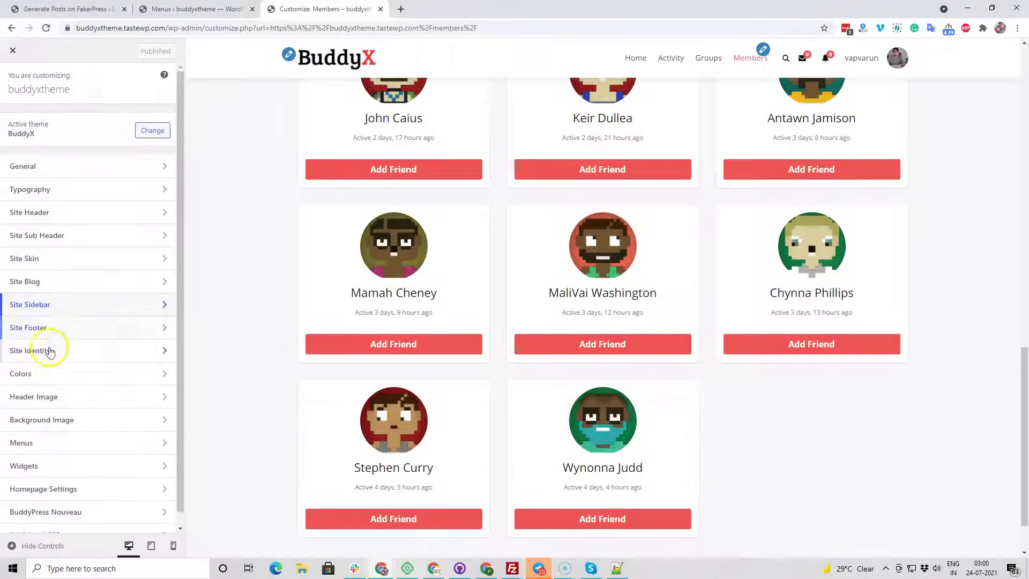
pyautogui.scroll(-1, 67, 397)
# Add Groups, Latest Activities and Members widgets to the Community Left Sidebar
pyautogui.click(41, 452)
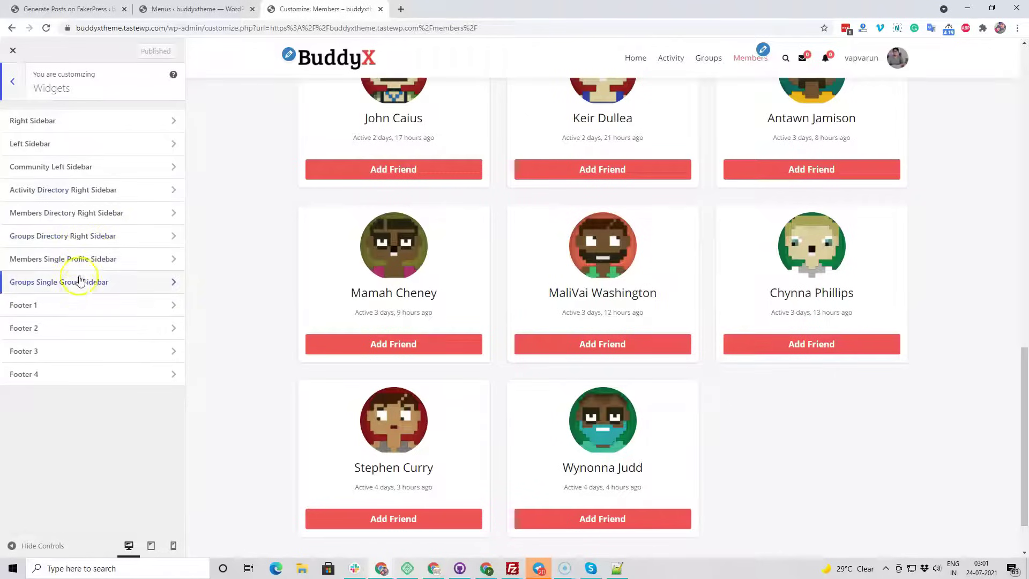
pyautogui.scroll(5, 452, 203)
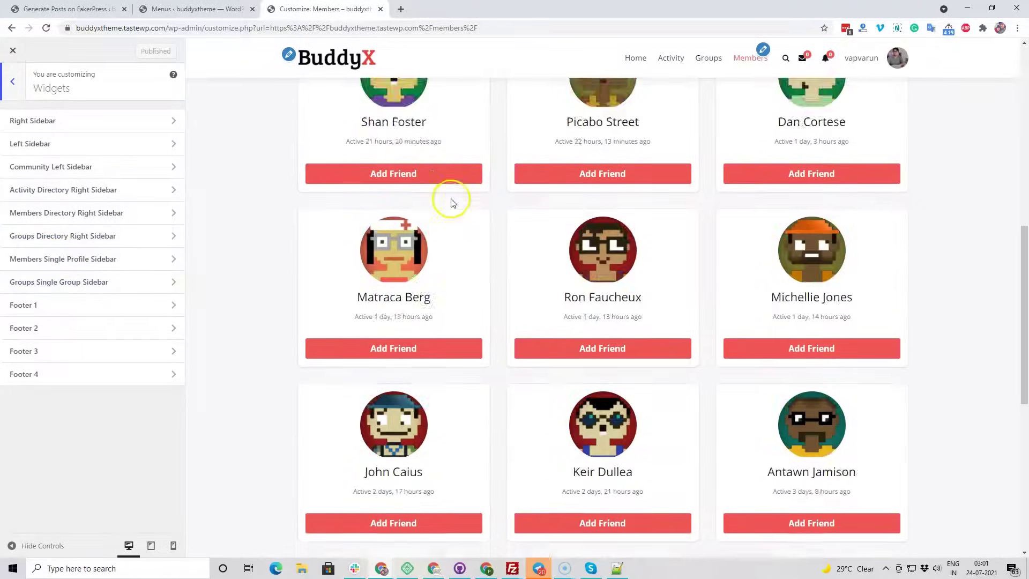
pyautogui.scroll(6, 452, 202)
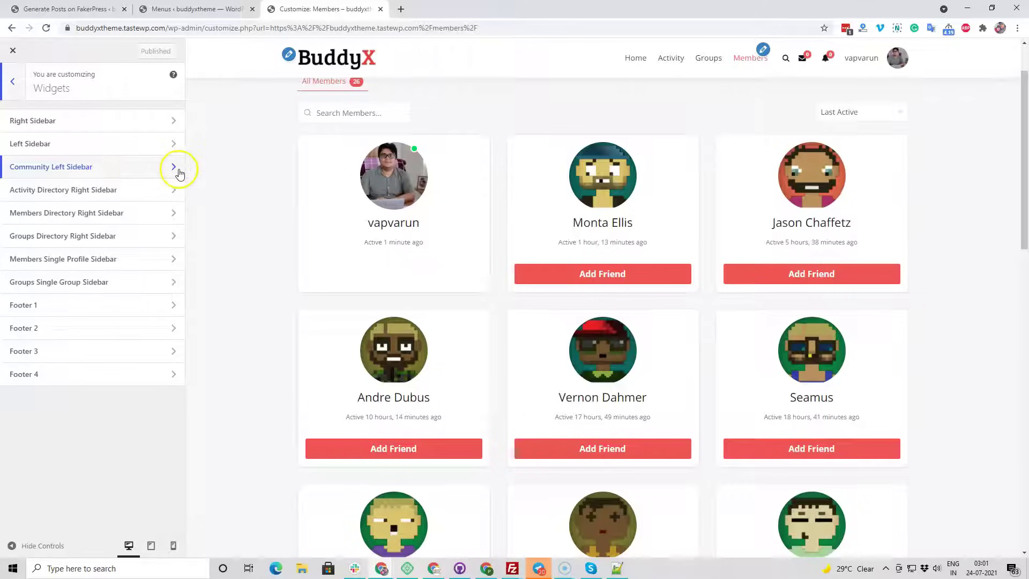
pyautogui.click(179, 171)
pyautogui.click(142, 141)
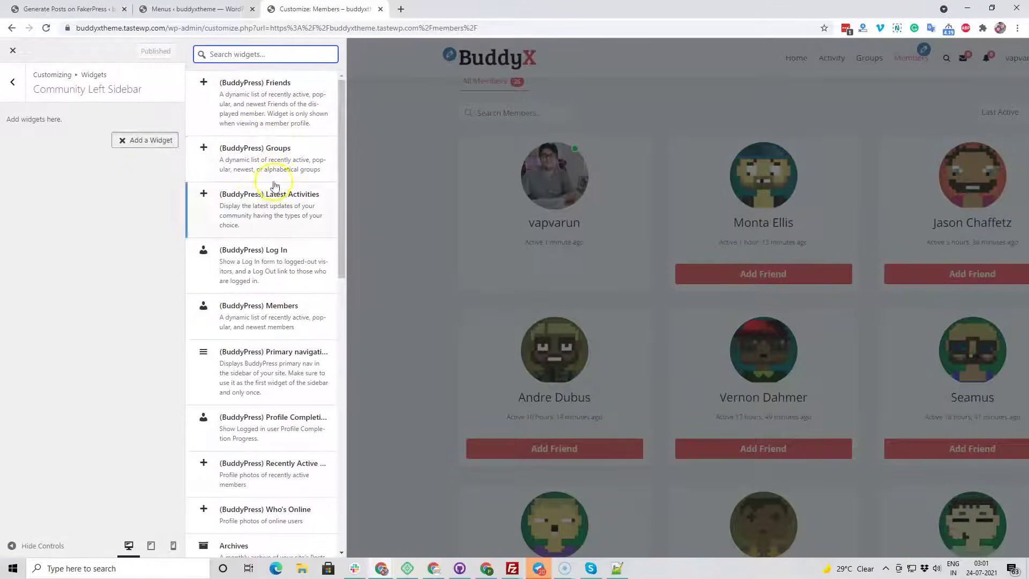
pyautogui.click(277, 154)
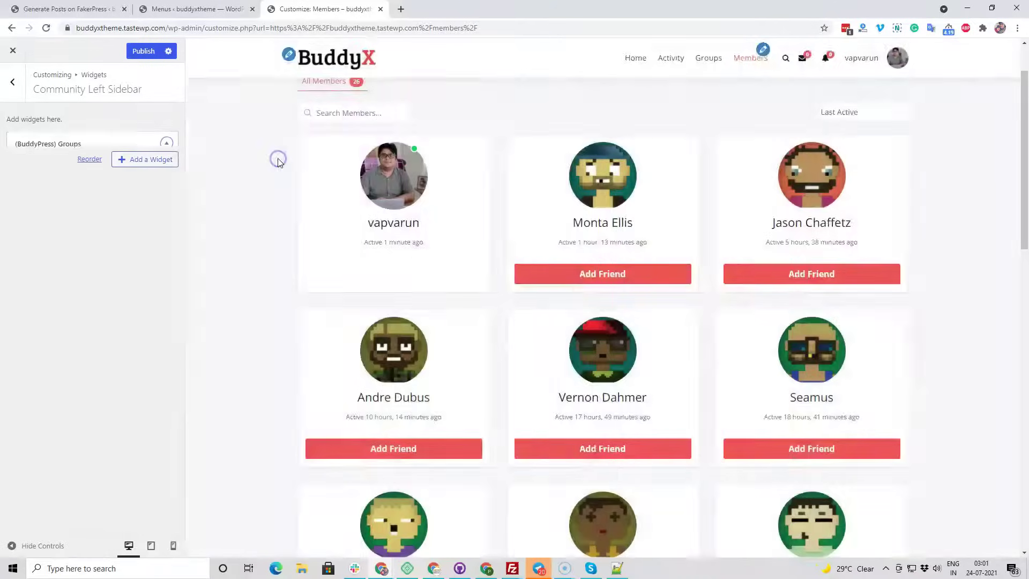
pyautogui.click(156, 144)
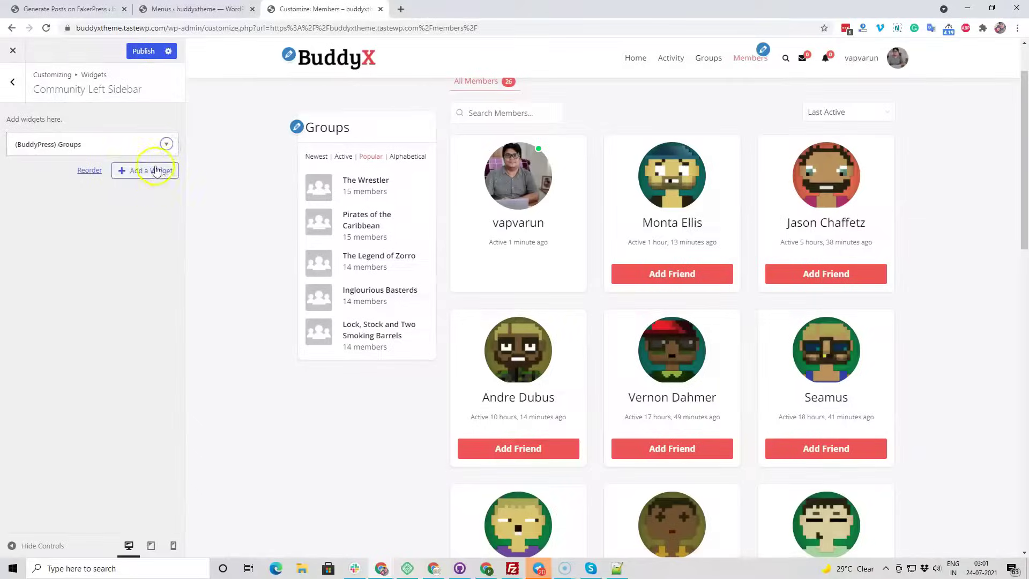
pyautogui.click(155, 171)
pyautogui.click(282, 207)
pyautogui.click(164, 180)
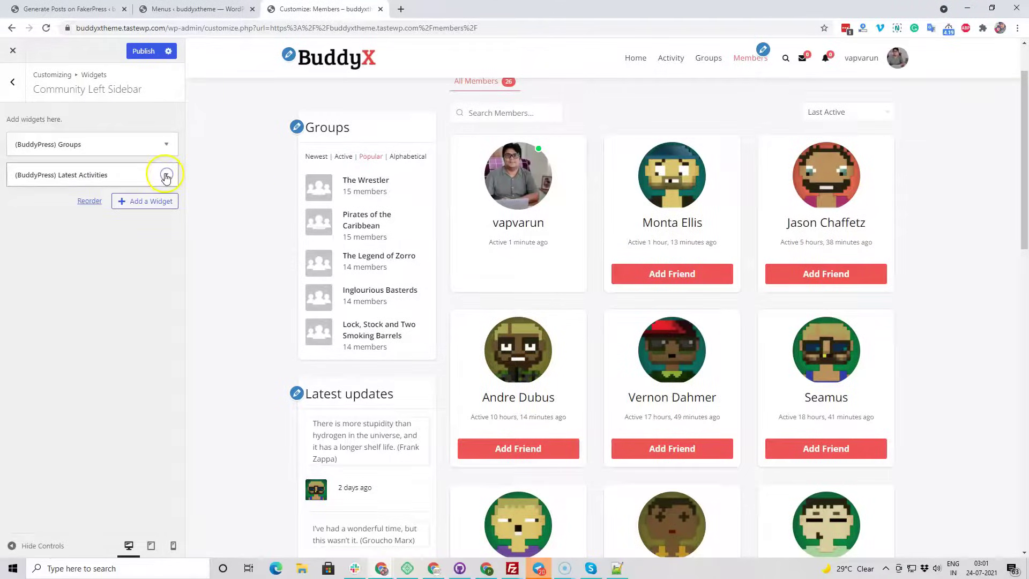
pyautogui.click(163, 208)
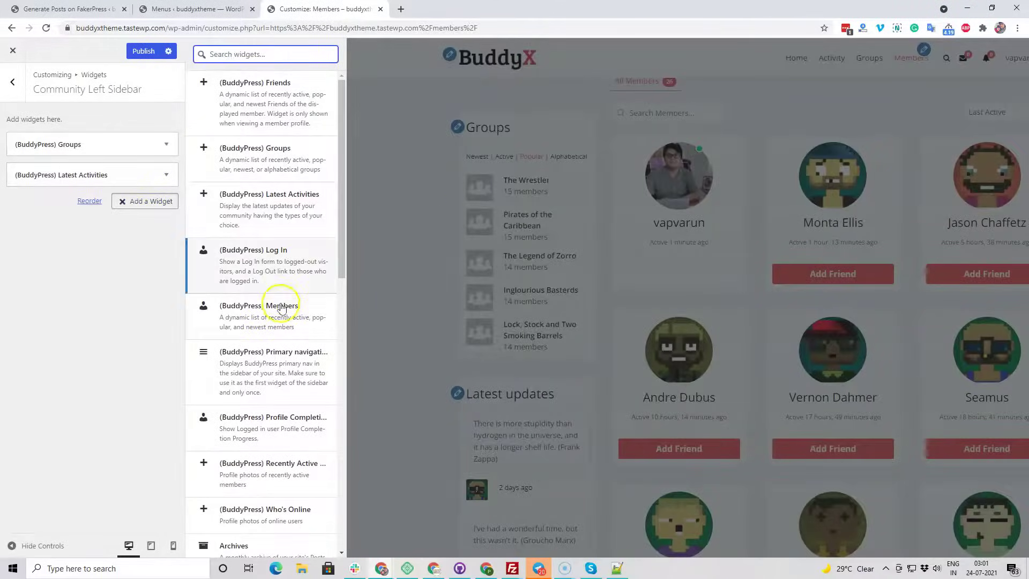
pyautogui.click(280, 325)
pyautogui.click(166, 204)
pyautogui.click(11, 94)
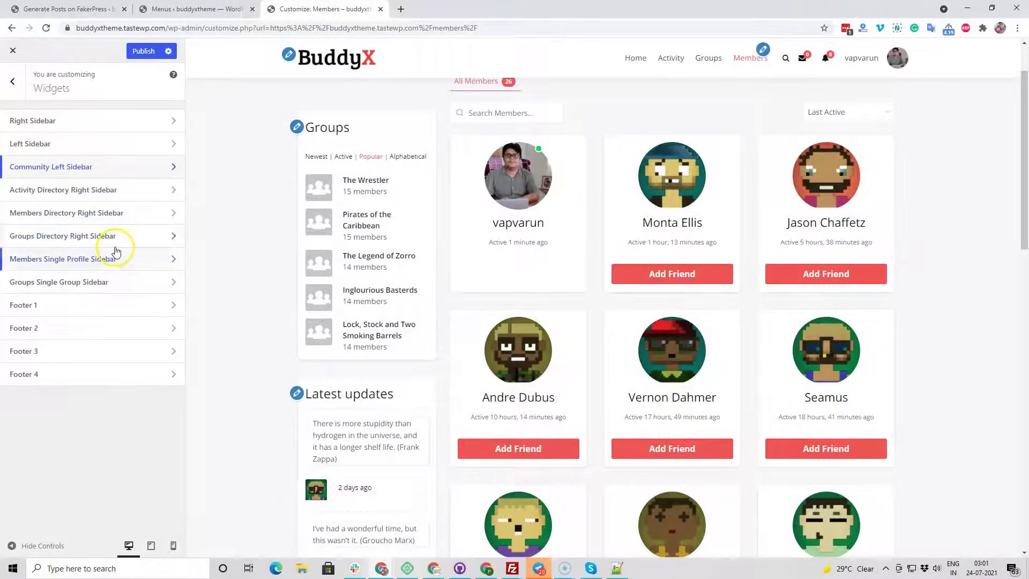
# Add Log In and Profile Completion widgets to the Members Directory Right Sidebar
pyautogui.click(71, 188)
pyautogui.click(12, 94)
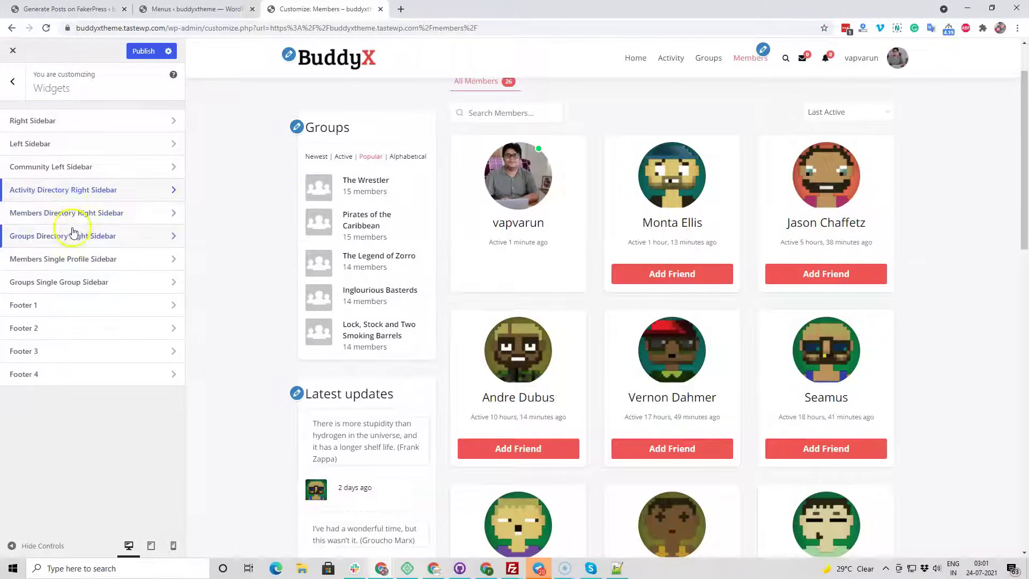
pyautogui.click(76, 212)
pyautogui.click(140, 140)
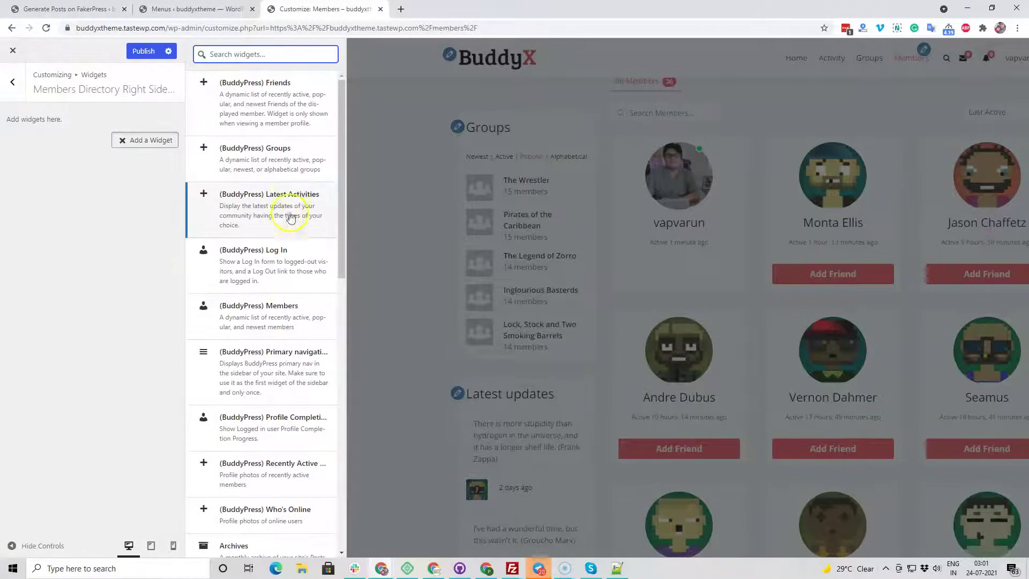
pyautogui.click(292, 273)
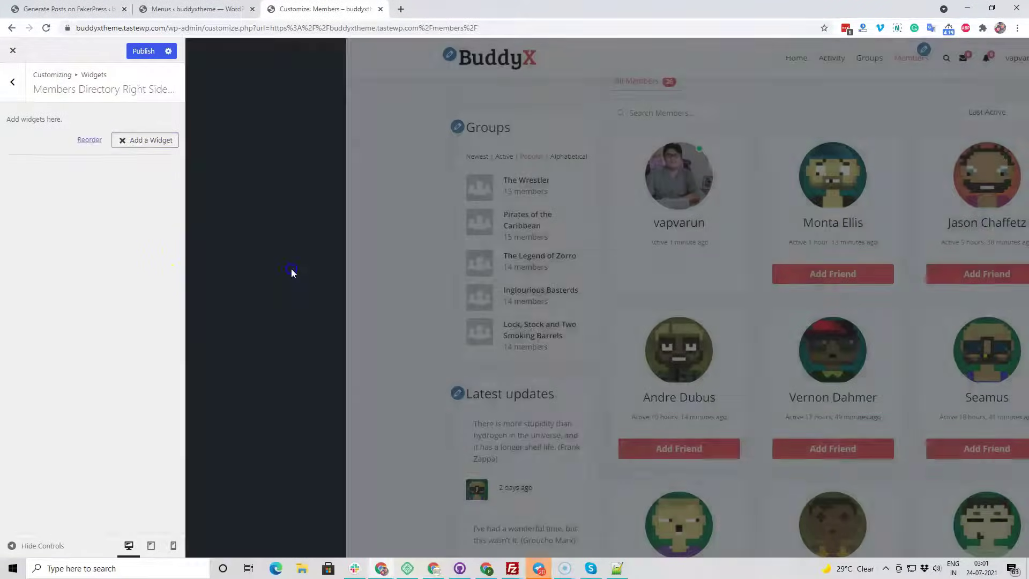
pyautogui.click(168, 146)
pyautogui.click(158, 172)
pyautogui.scroll(-3, 284, 353)
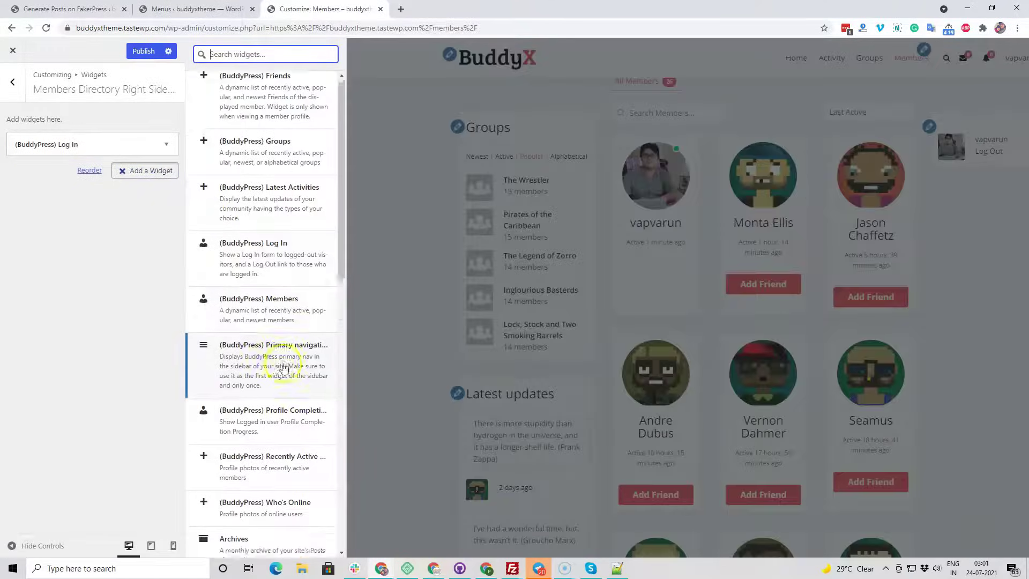
pyautogui.click(285, 272)
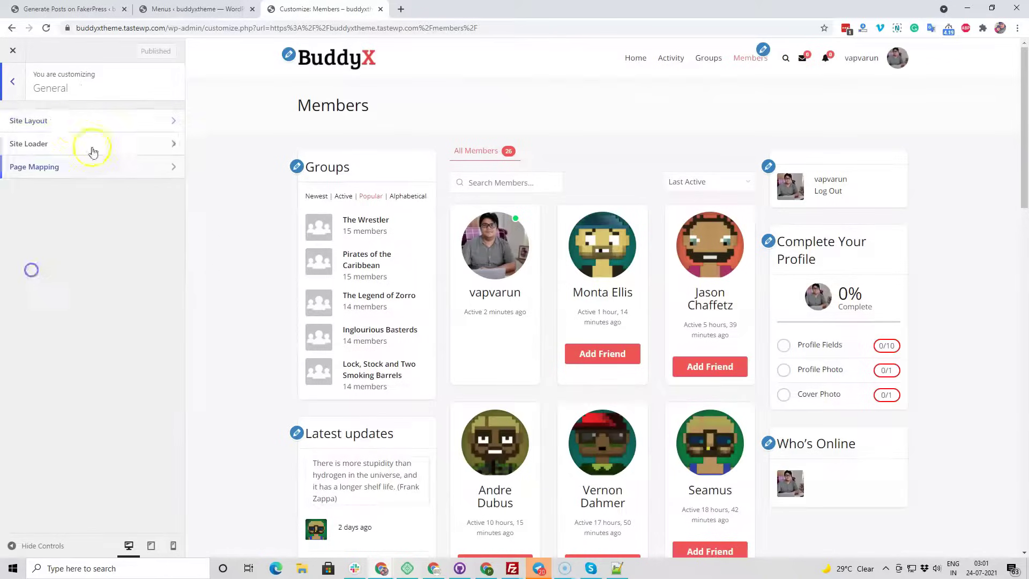
pyautogui.click(73, 121)
pyautogui.click(18, 233)
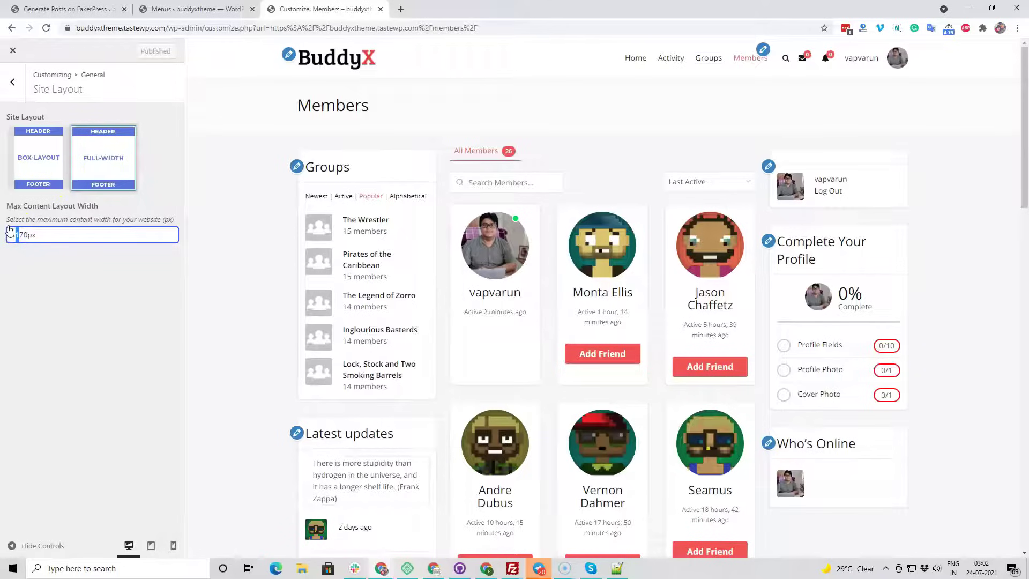
# Set the maximum content width to 1370px and publish it
pyautogui.write('2')
pyautogui.click(16, 234)
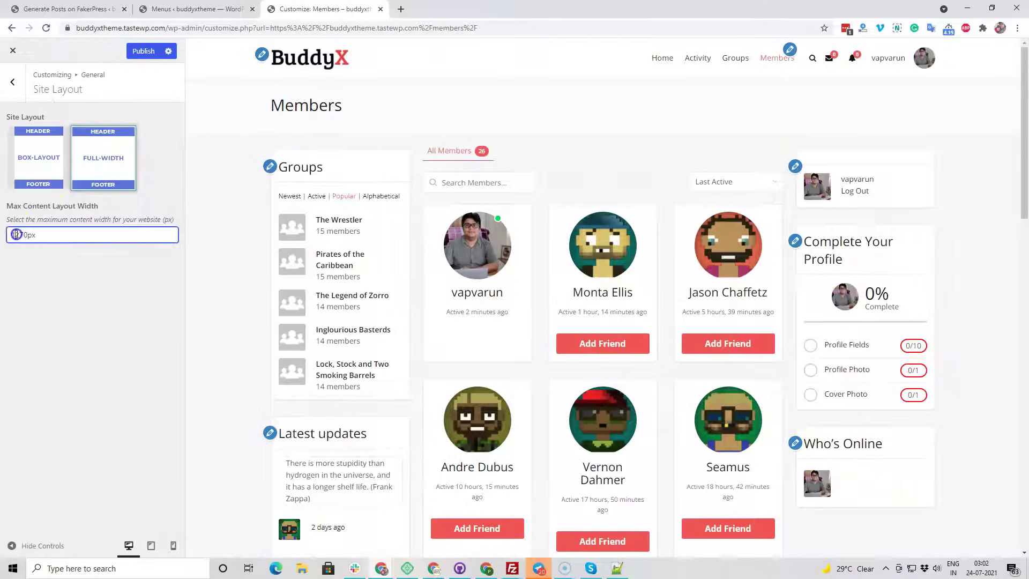
pyautogui.write('3')
pyautogui.click(143, 60)
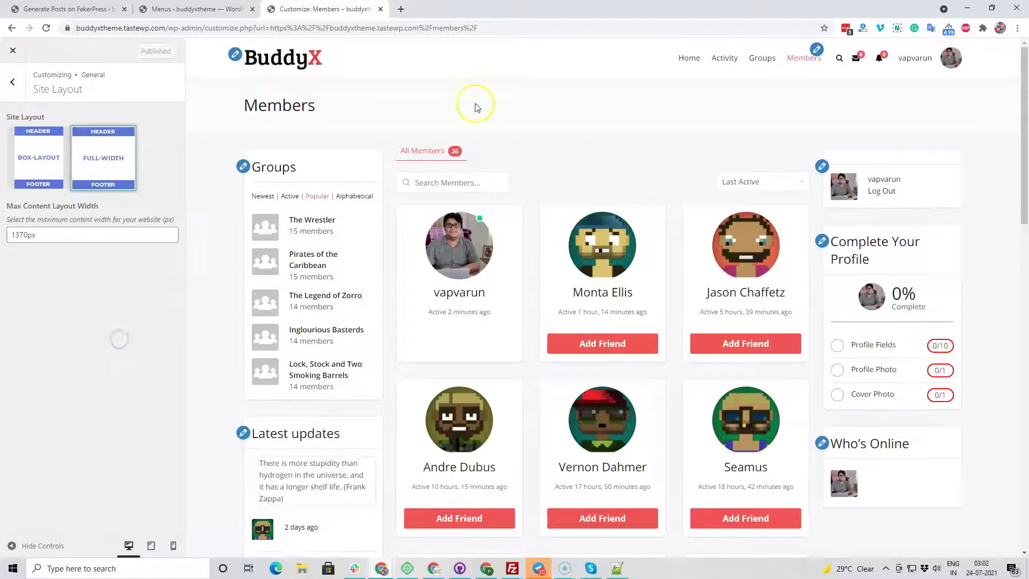
pyautogui.scroll(-8, 459, 230)
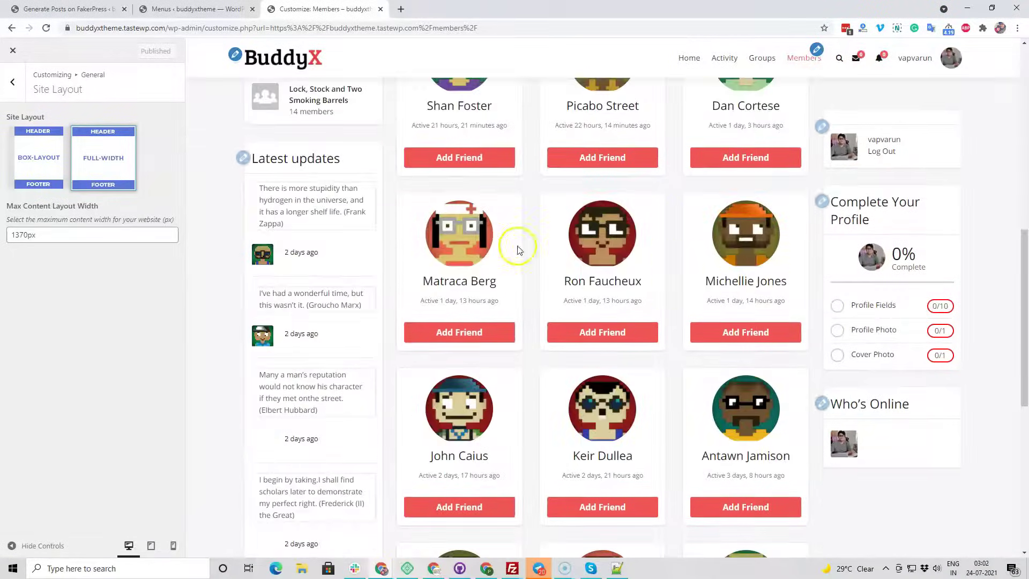
pyautogui.scroll(5, 319, 212)
# Look over Site Loader and Page Mapping, leaving the Registration Page unmapped
pyautogui.click(12, 81)
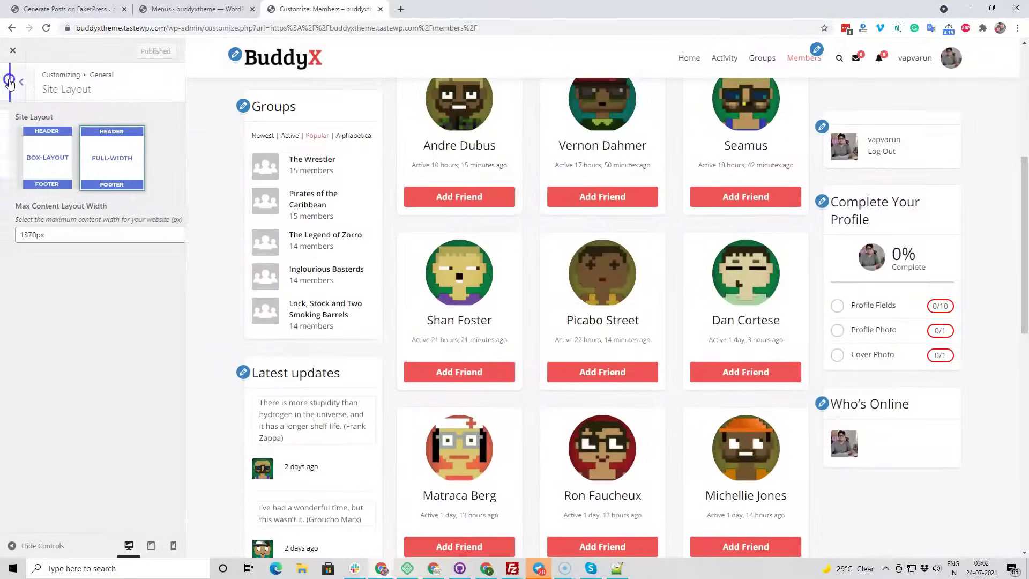
pyautogui.click(80, 142)
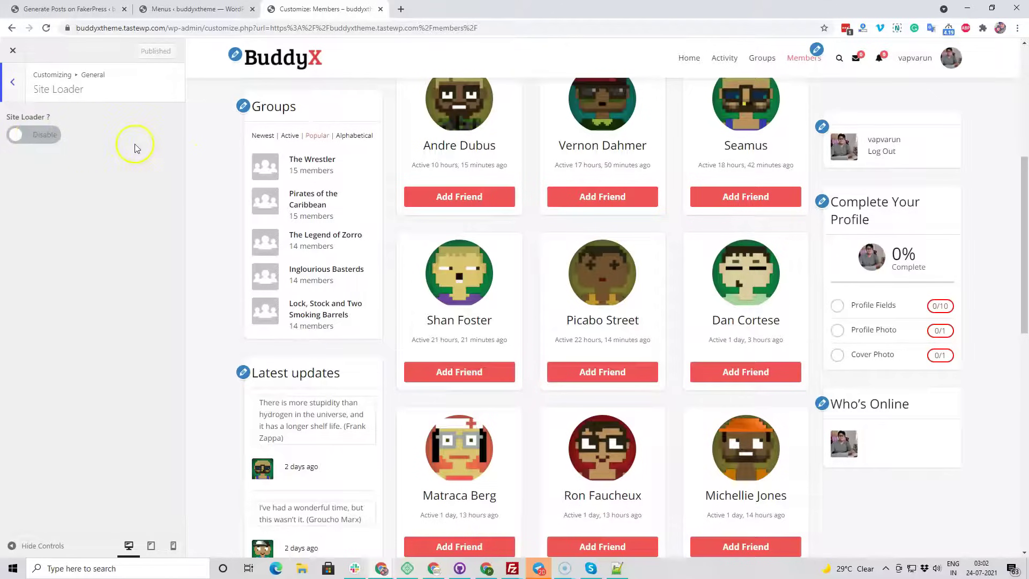
pyautogui.click(13, 88)
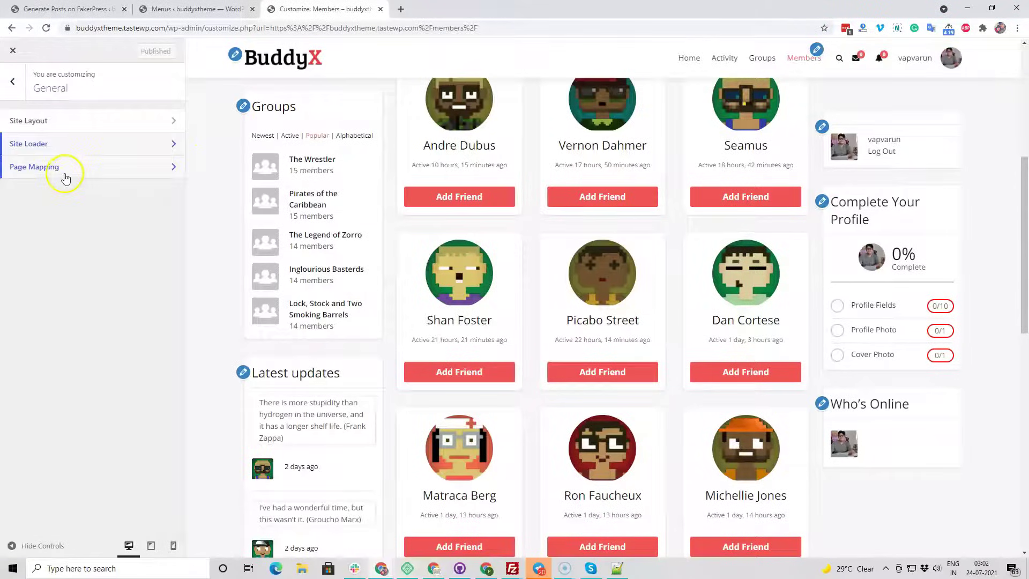
pyautogui.click(65, 176)
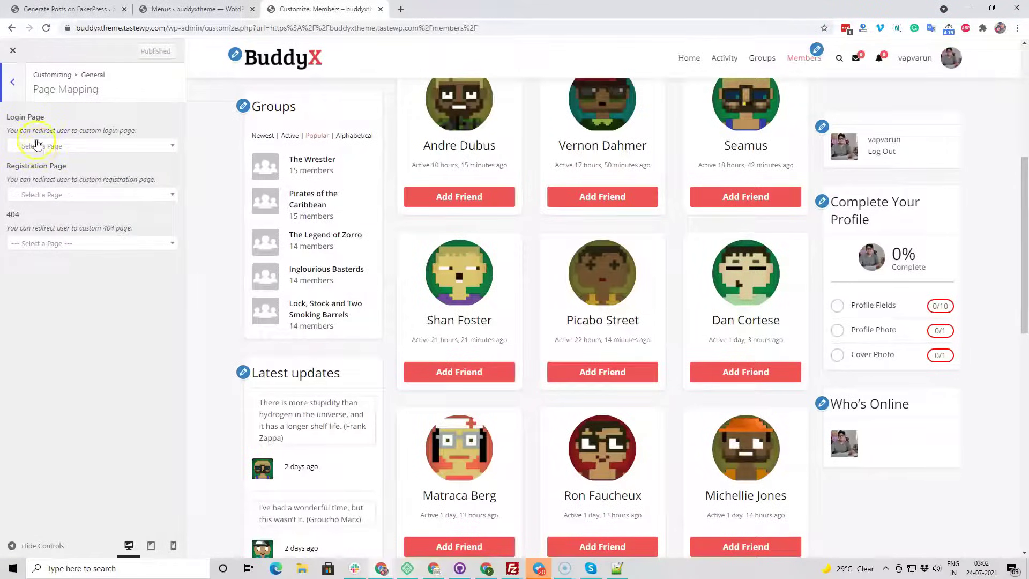
pyautogui.click(57, 196)
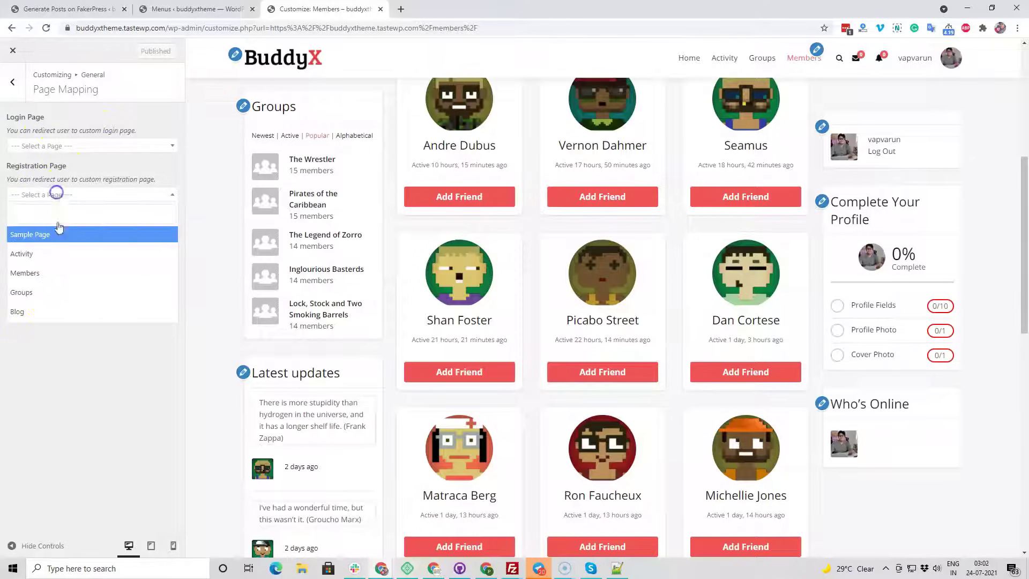
pyautogui.click(48, 357)
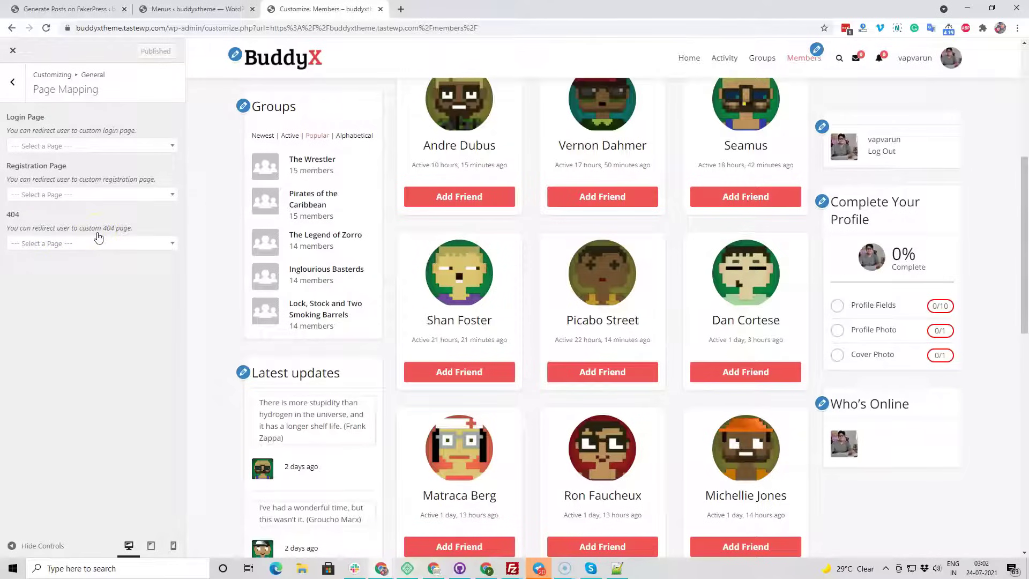
pyautogui.click(13, 91)
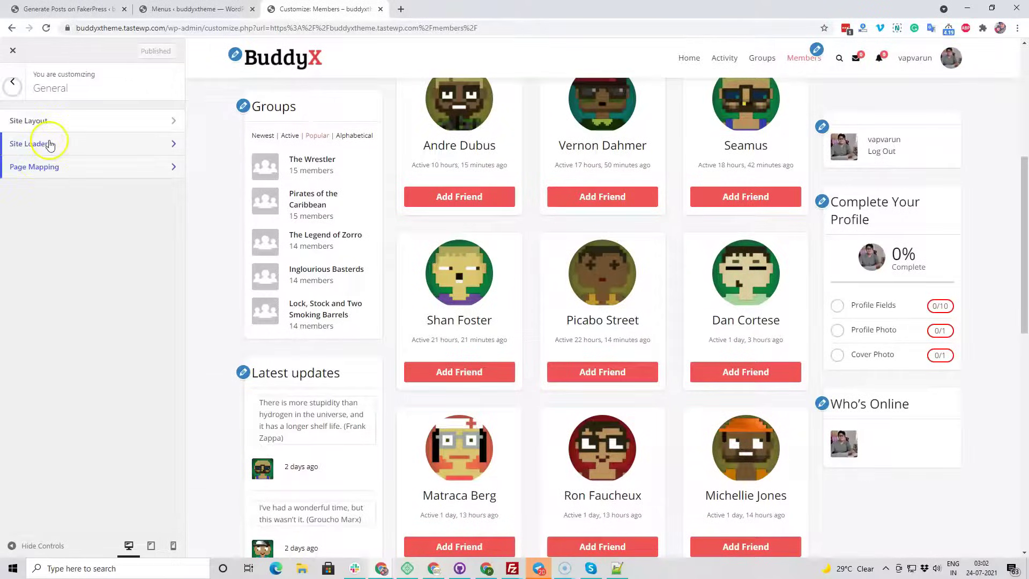
pyautogui.click(10, 86)
pyautogui.click(69, 190)
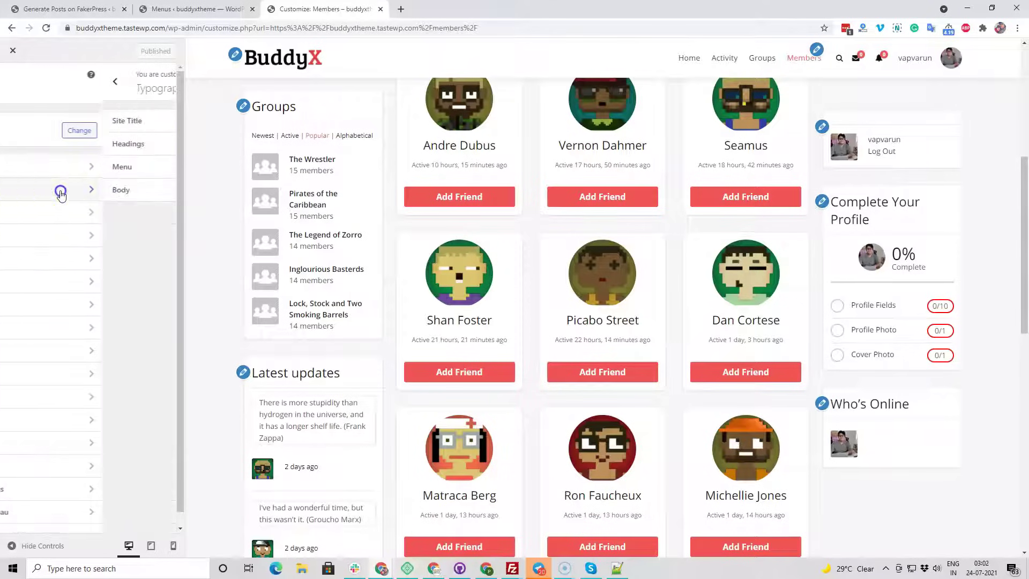
pyautogui.click(73, 120)
pyautogui.scroll(-2, 103, 339)
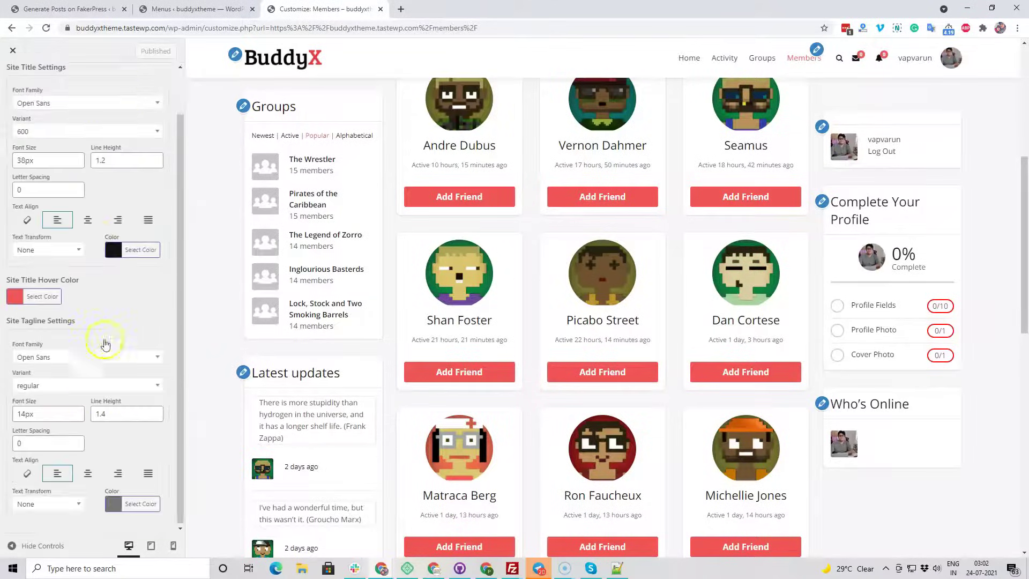
pyautogui.scroll(2, 108, 401)
pyautogui.press('Escape')
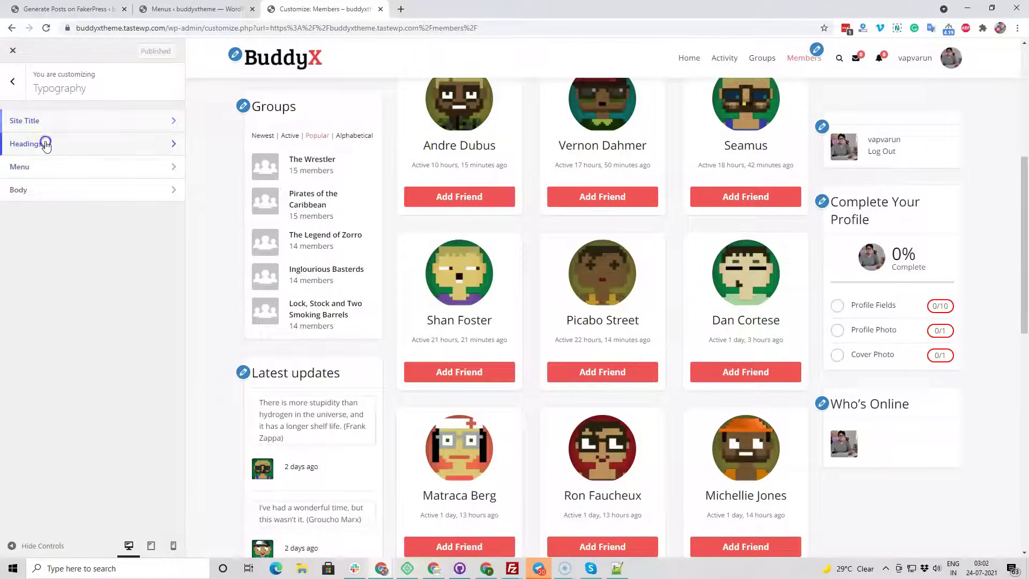
pyautogui.press('Escape')
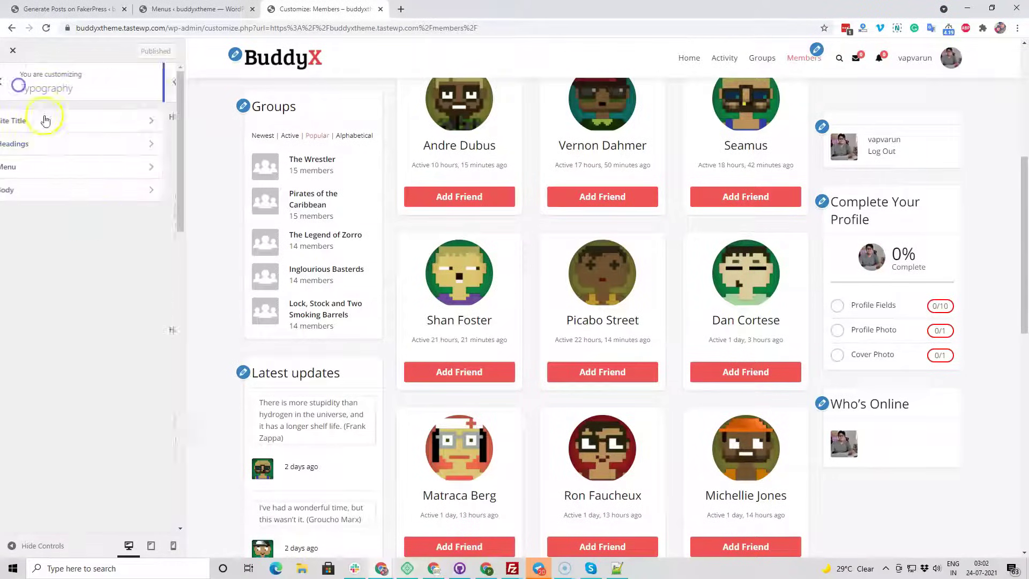
pyautogui.click(49, 166)
pyautogui.press('Escape')
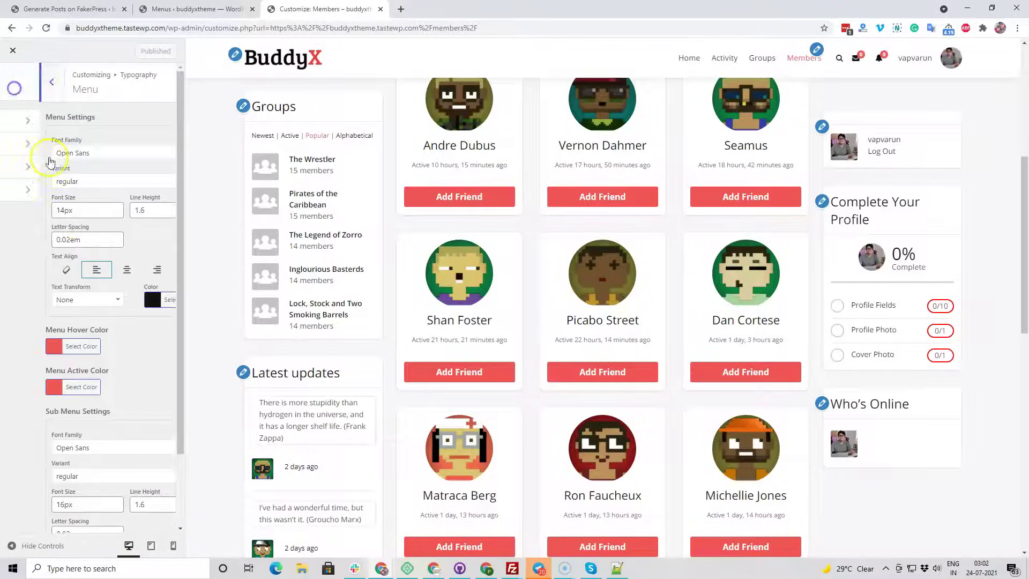
pyautogui.click(46, 187)
pyautogui.click(16, 85)
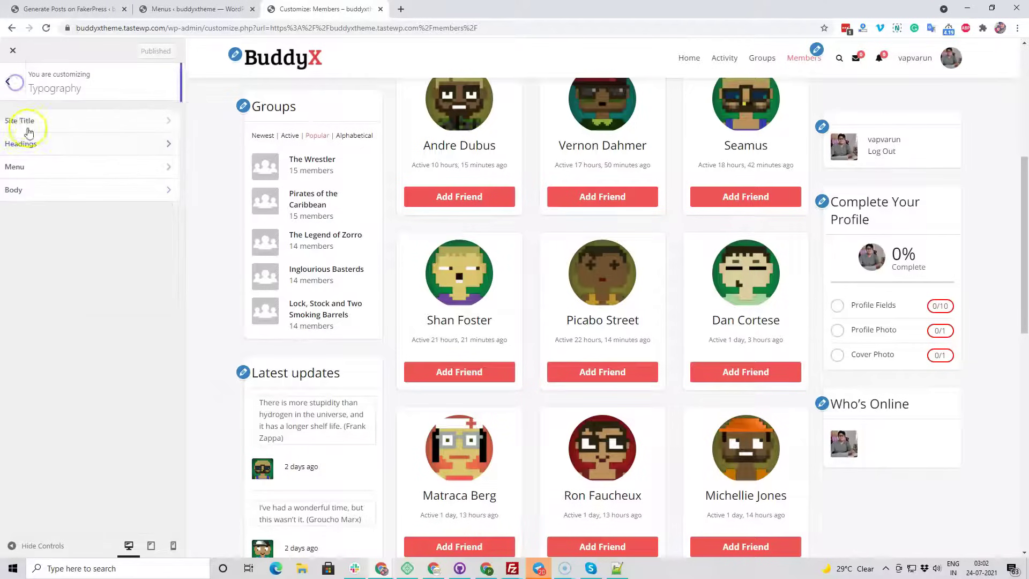
pyautogui.click(16, 87)
pyautogui.click(54, 199)
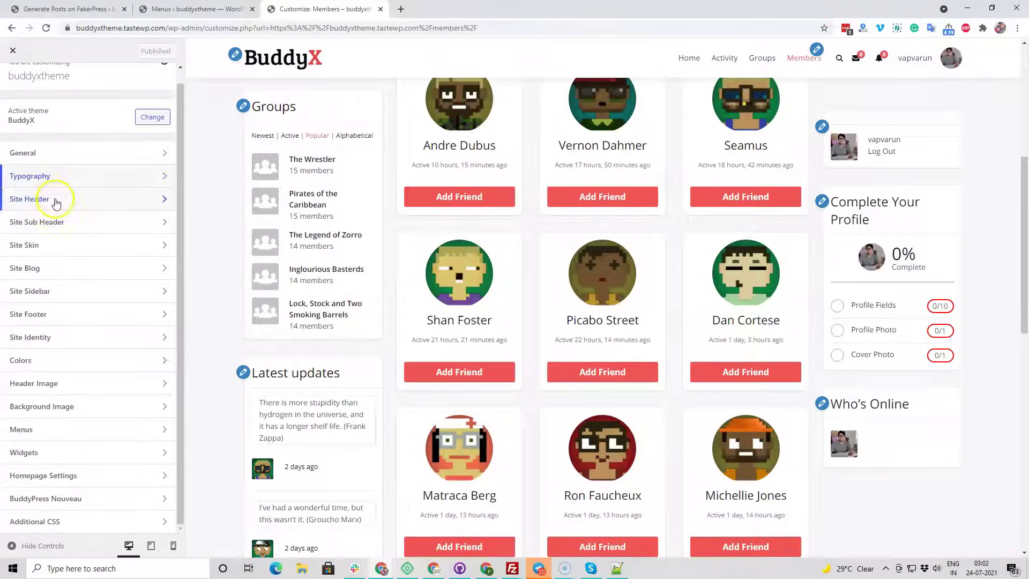
pyautogui.click(16, 91)
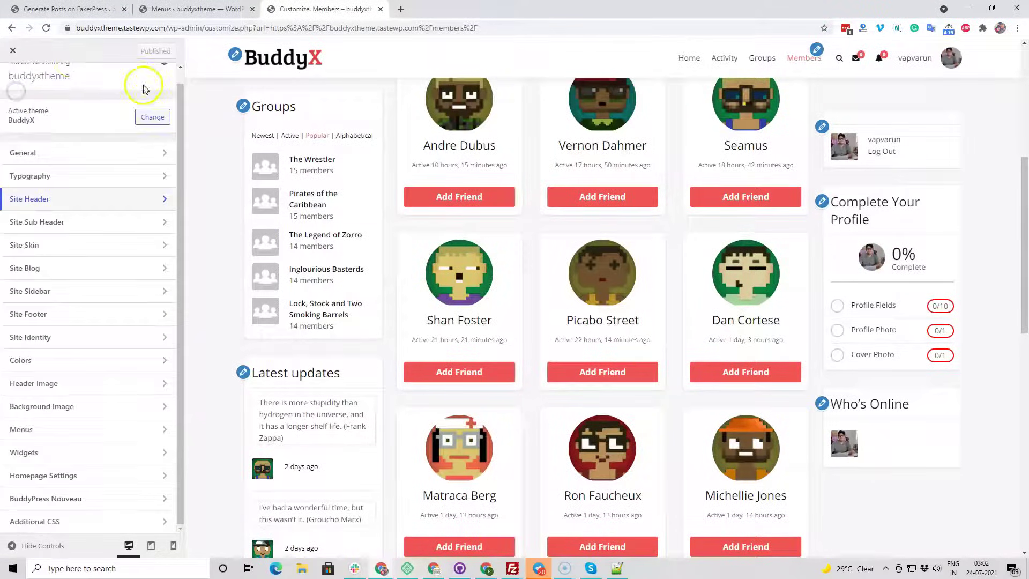
pyautogui.click(13, 51)
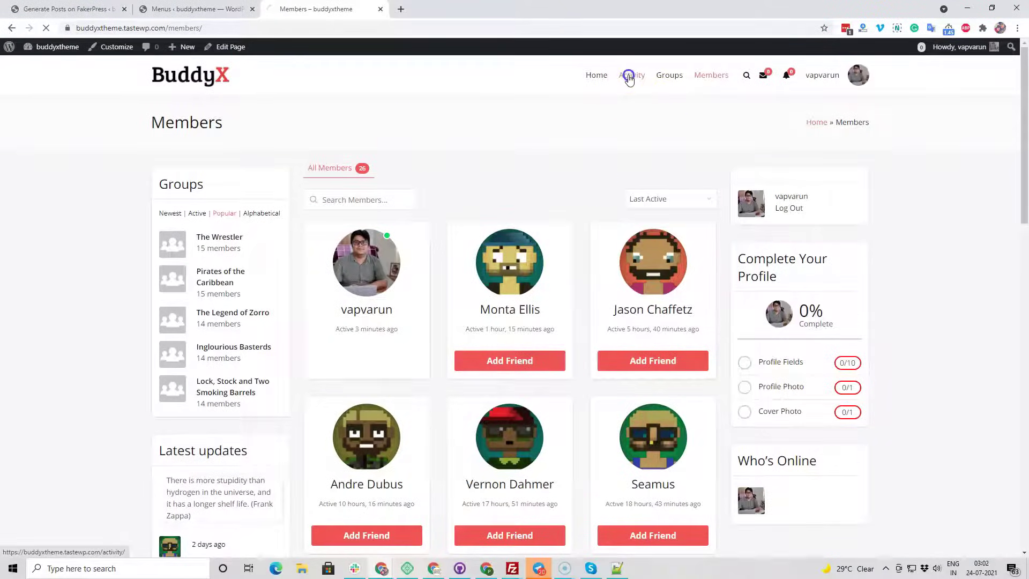
# Open the Widgets admin page in a new browser tab and switch to it
pyautogui.scroll(-1, 432, 284)
pyautogui.scroll(-4, 431, 284)
pyautogui.scroll(5, 400, 356)
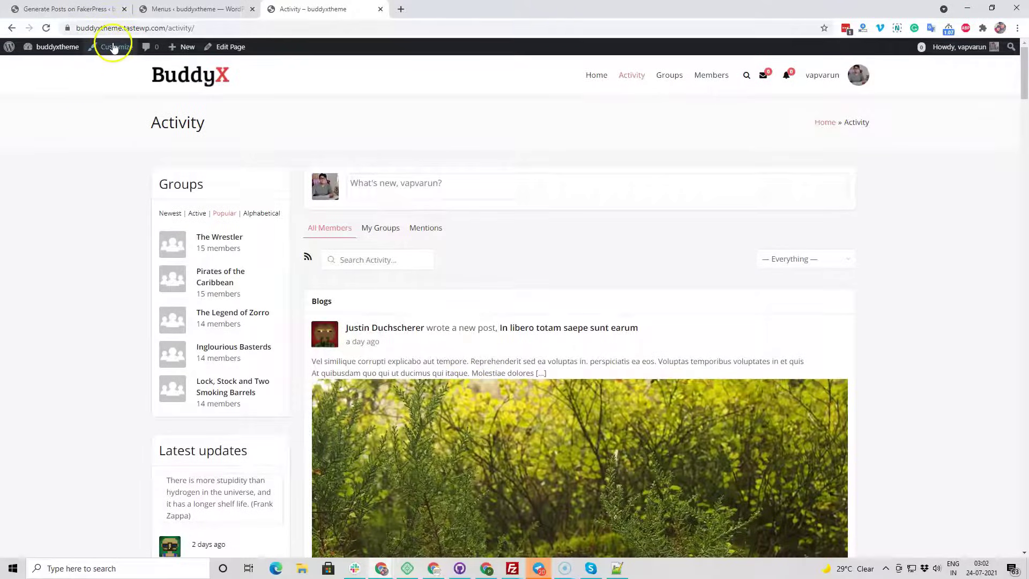
pyautogui.moveTo(51, 47)
pyautogui.rightClick(42, 96)
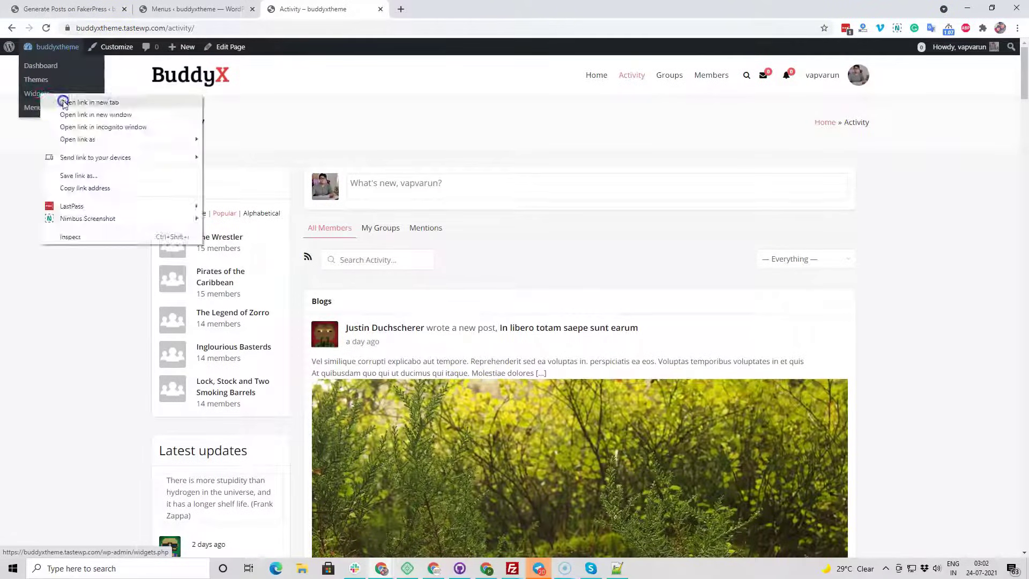
pyautogui.click(63, 102)
pyautogui.click(448, 9)
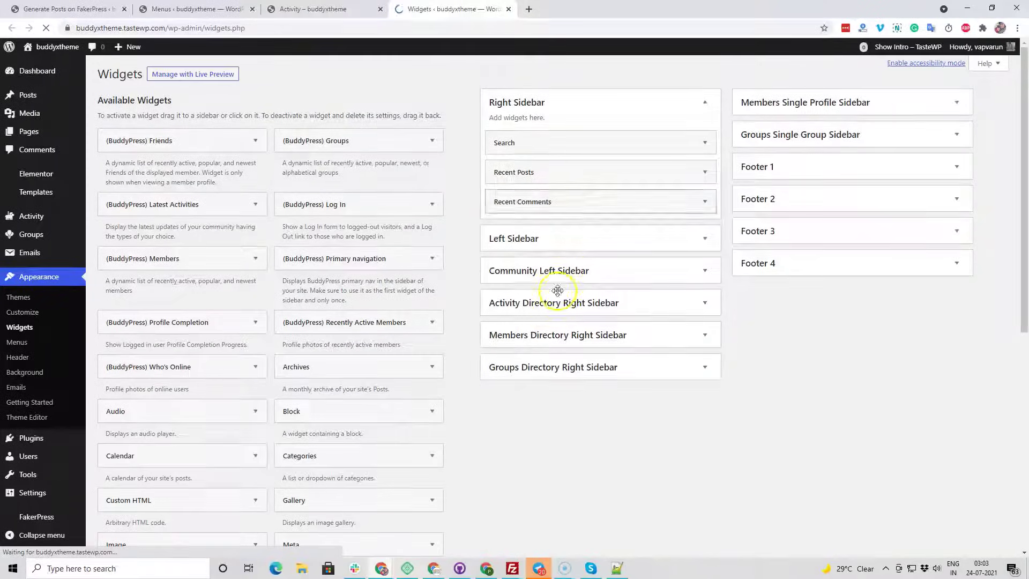
# Add Profile Completion and Recently Active Members to the Activity Directory Right Sidebar
pyautogui.click(554, 301)
pyautogui.scroll(-1, 354, 295)
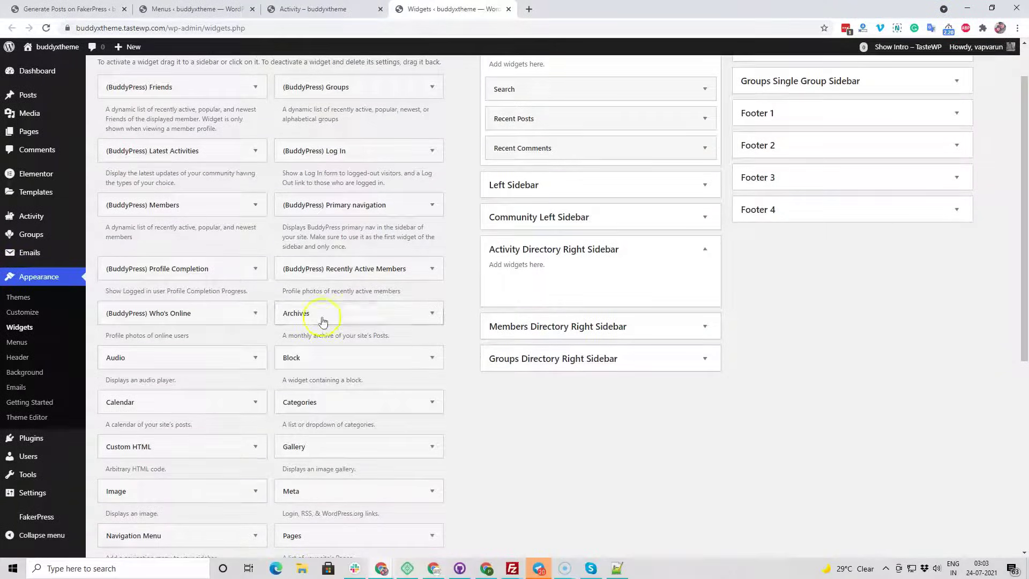
pyautogui.moveTo(174, 270); pyautogui.dragTo(562, 268)
pyautogui.moveTo(391, 280); pyautogui.dragTo(589, 252)
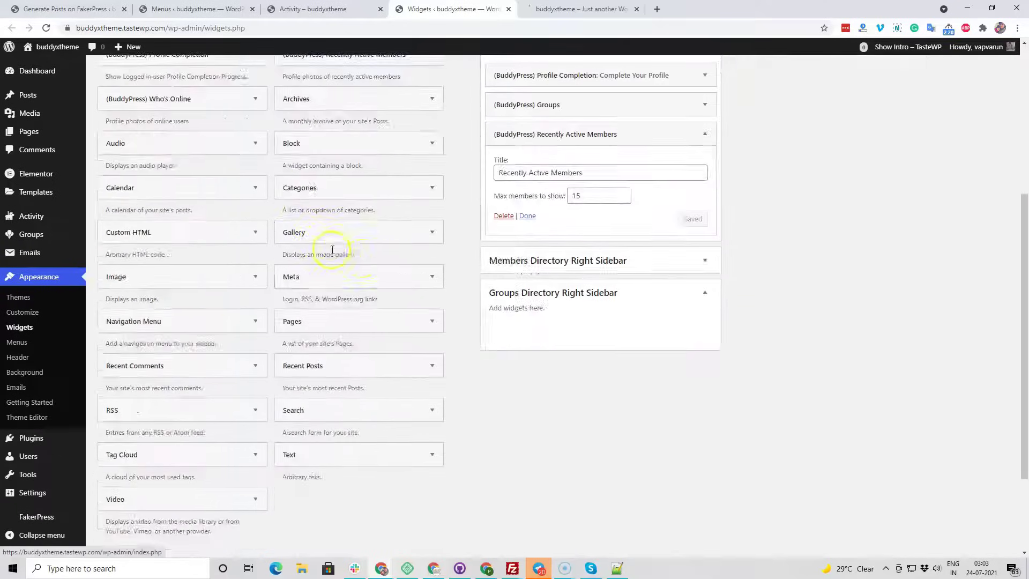
pyautogui.scroll(1, 245, 183)
# Put Profile Completion above Recently Active Members in the Groups Directory Right Sidebar
pyautogui.moveTo(176, 162); pyautogui.dragTo(530, 426)
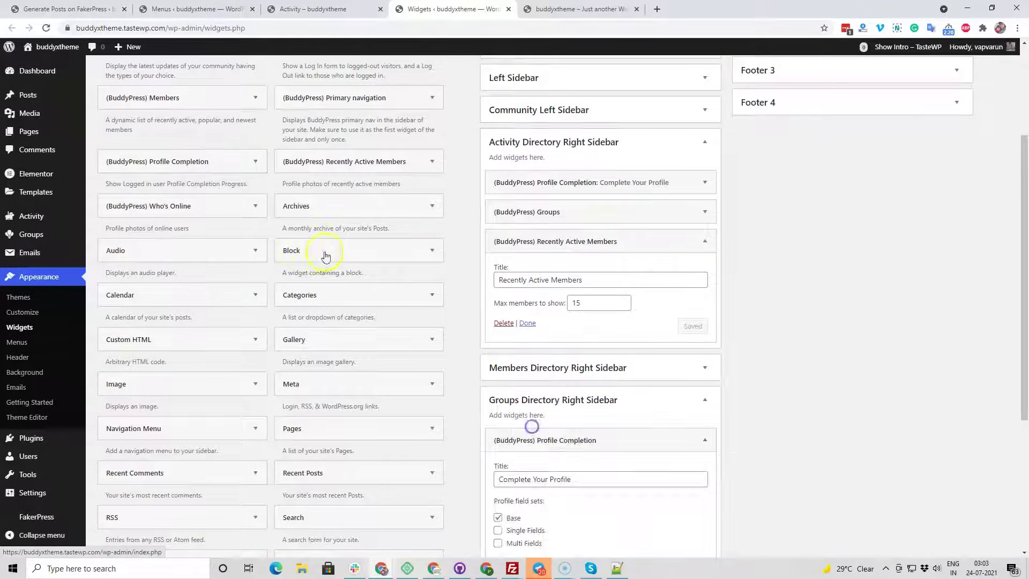
pyautogui.moveTo(336, 168); pyautogui.dragTo(583, 512)
pyautogui.scroll(-3, 589, 410)
pyautogui.moveTo(589, 335); pyautogui.dragTo(574, 498)
pyautogui.scroll(3, 187, 153)
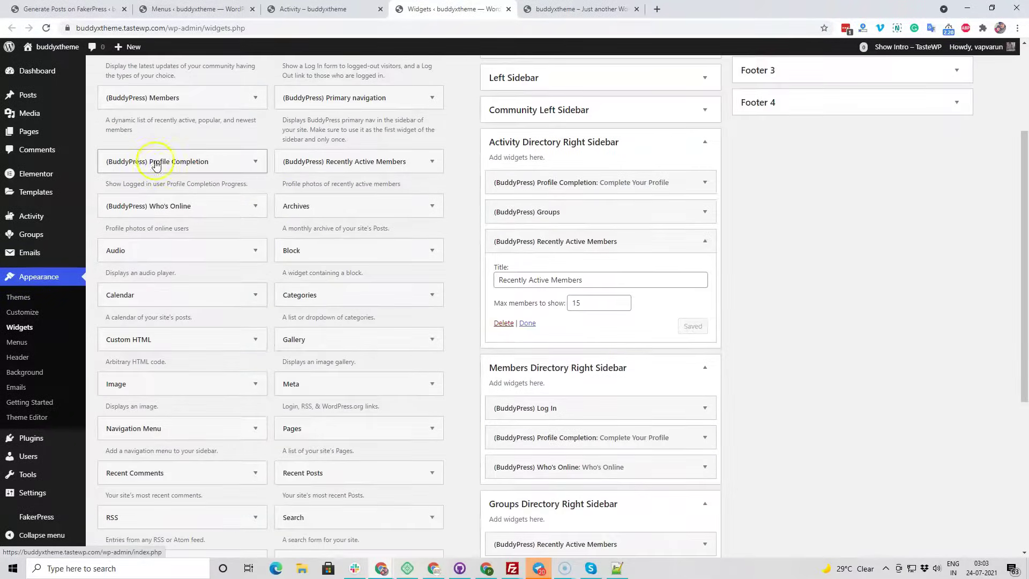
pyautogui.moveTo(172, 214); pyautogui.dragTo(587, 356)
pyautogui.moveTo(568, 466); pyautogui.dragTo(550, 311)
pyautogui.scroll(7, 619, 245)
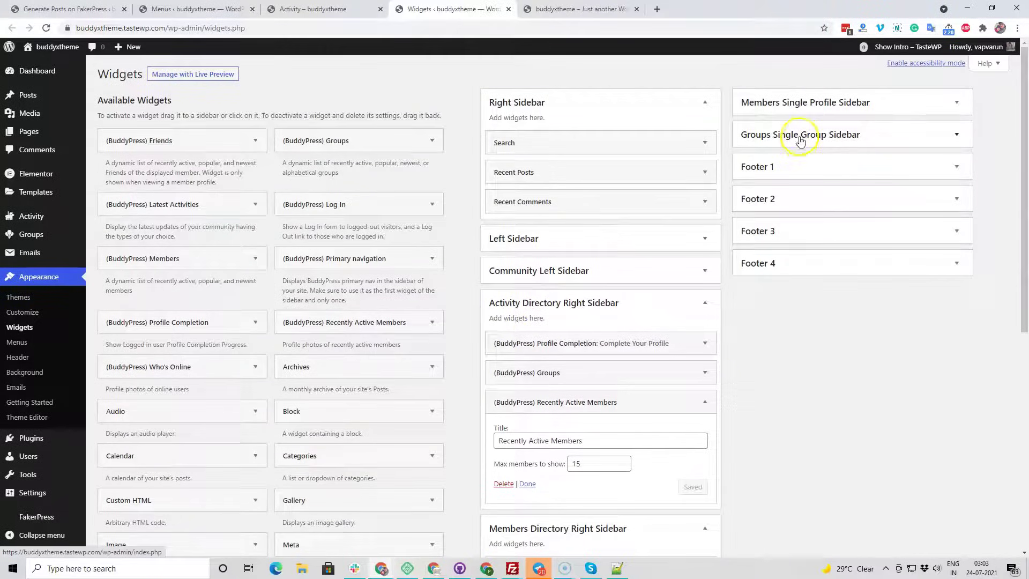
# Expand the Single Group and Single Profile sidebars, then switch to the front-page tab
pyautogui.click(799, 141)
pyautogui.click(790, 109)
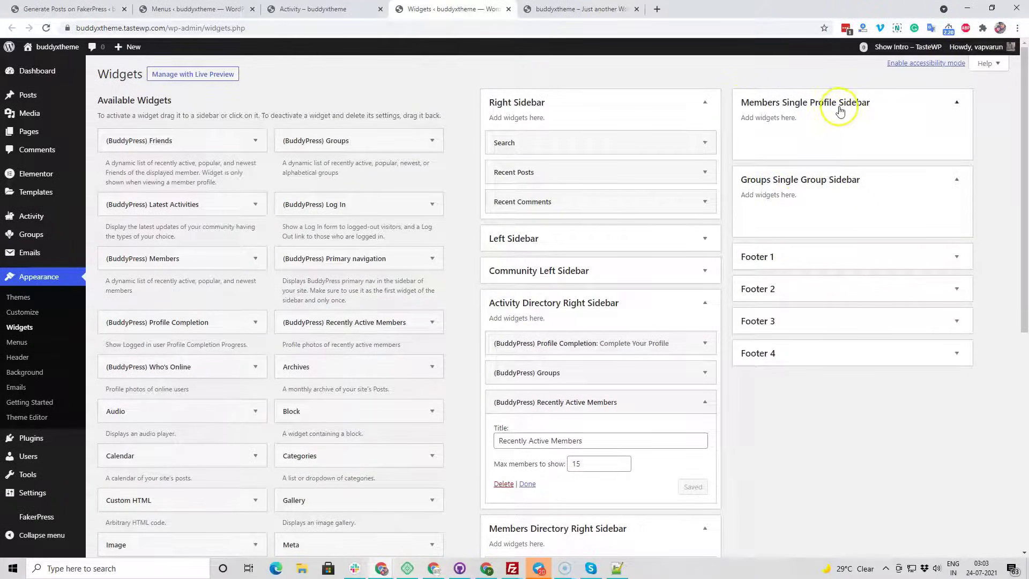
pyautogui.hotkey('ctrl', 'Tab')
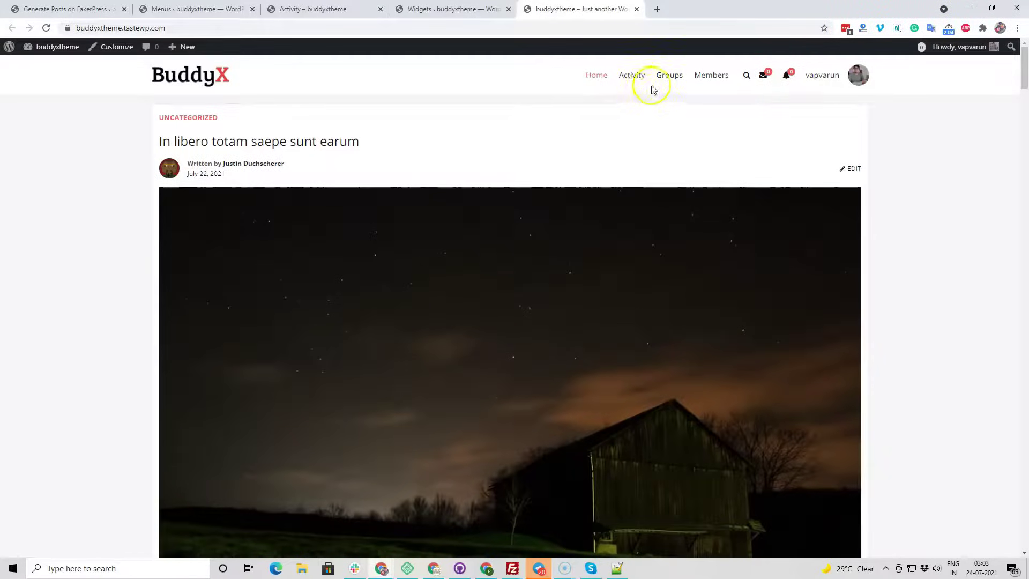
# Review the Activity page's widget sidebars, return to the home page, and launch the Customizer
pyautogui.click(629, 75)
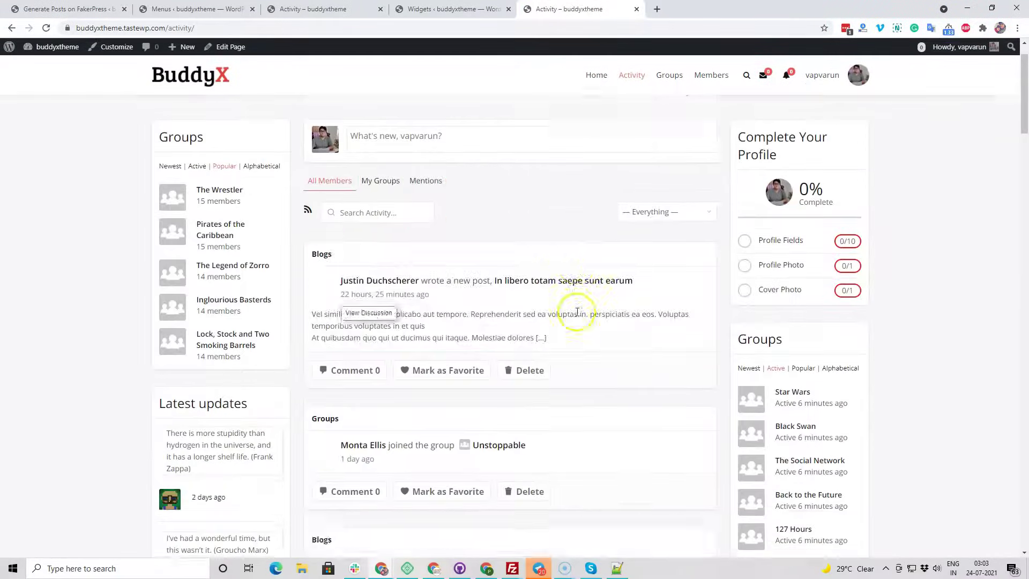
pyautogui.scroll(-10, 587, 331)
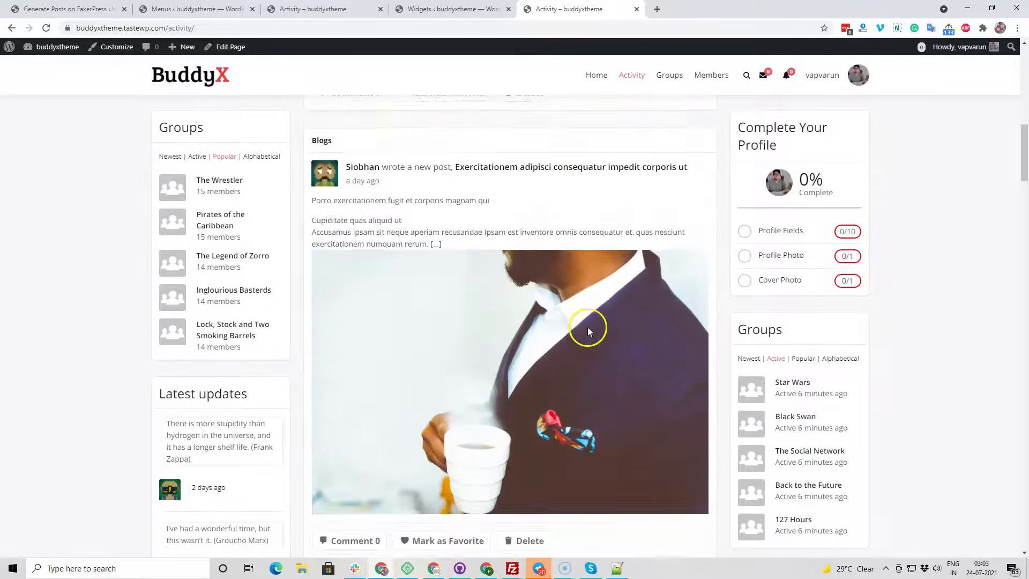
pyautogui.scroll(10, 595, 332)
pyautogui.scroll(-8, 462, 307)
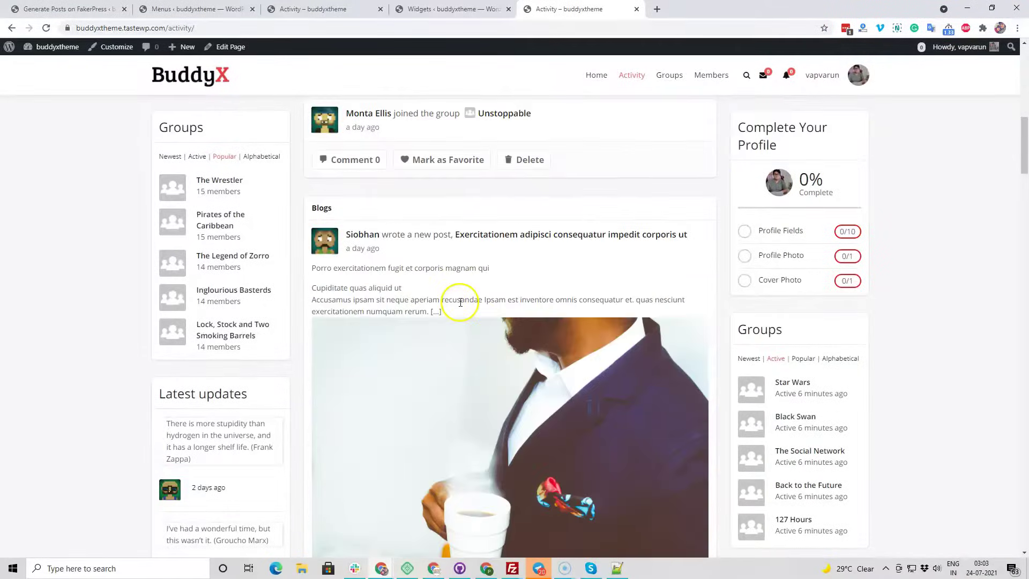
pyautogui.scroll(10, 465, 303)
pyautogui.click(597, 69)
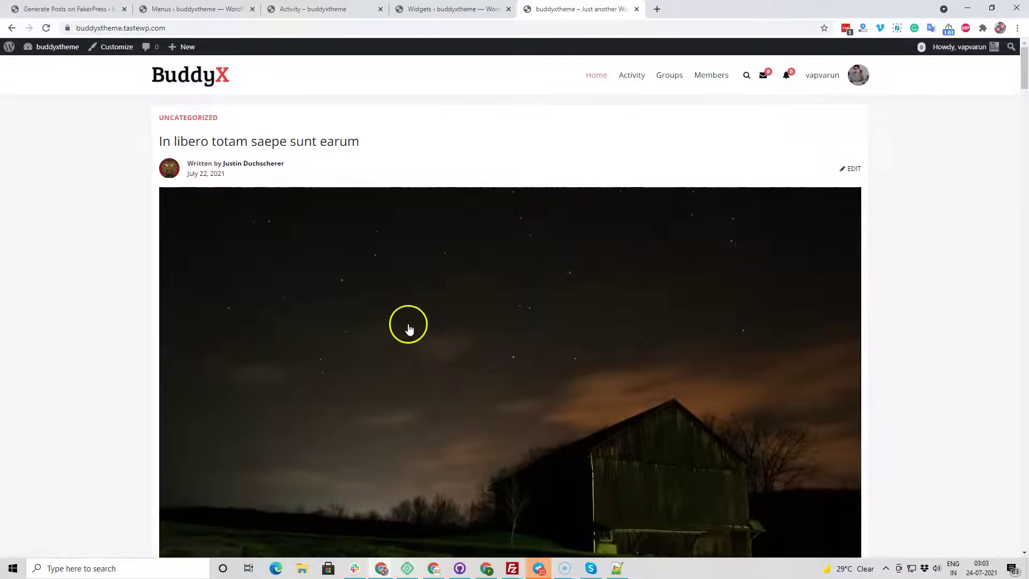
pyautogui.click(108, 47)
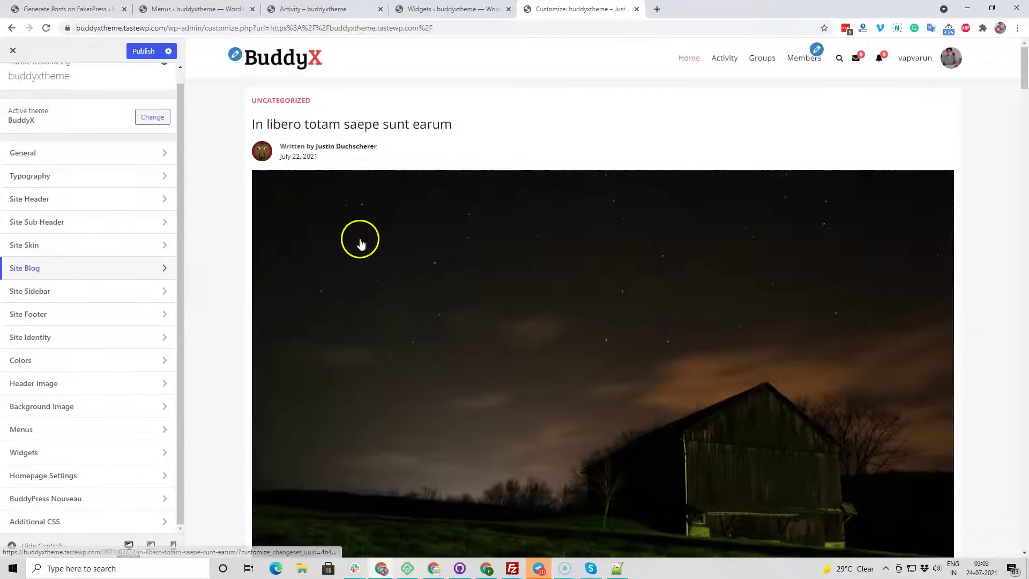
# Try the list, two-column grid and three-per-row card blog layouts in Site Blog
pyautogui.click(162, 267)
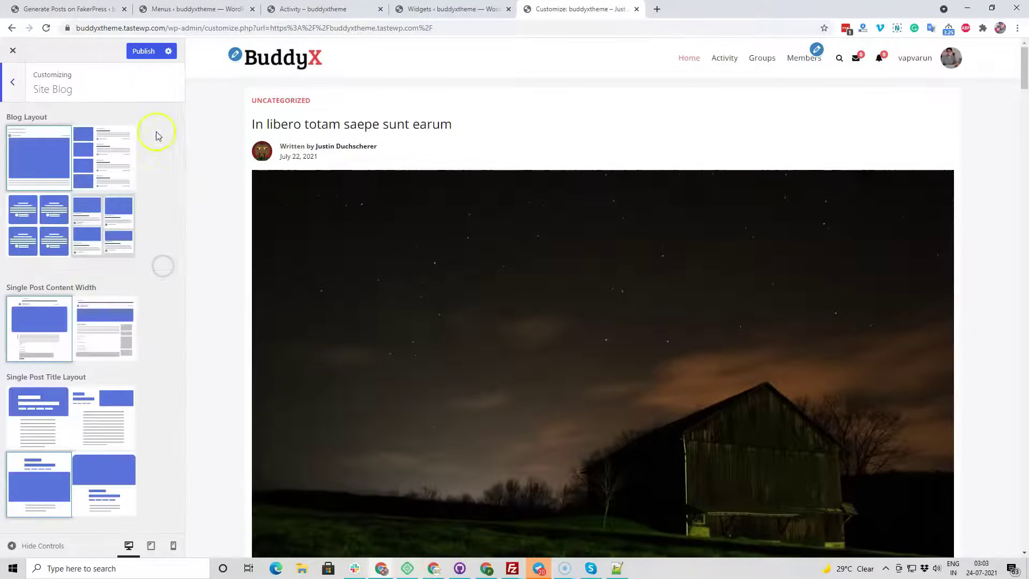
pyautogui.click(103, 163)
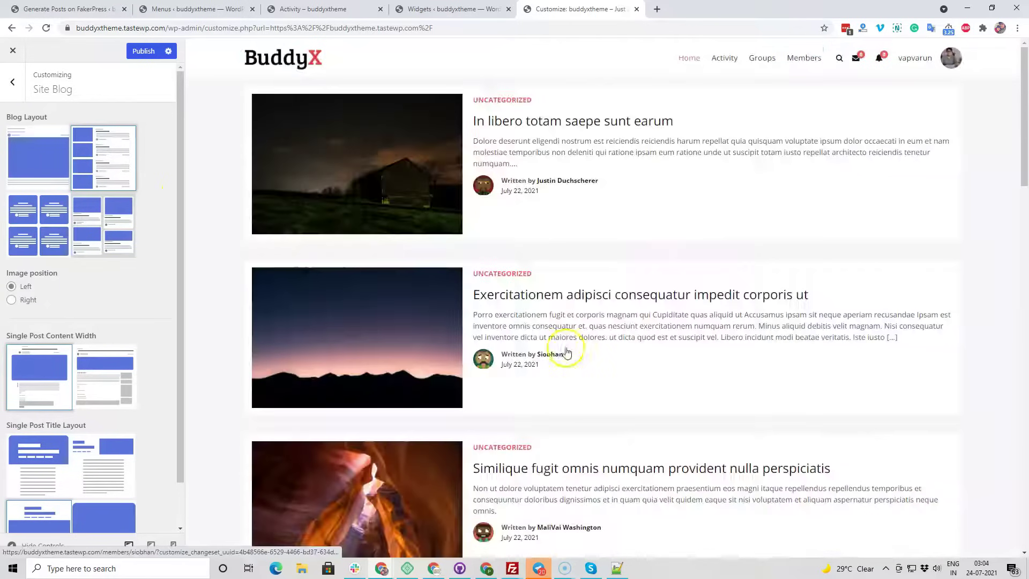
pyautogui.scroll(-3, 660, 396)
pyautogui.click(44, 217)
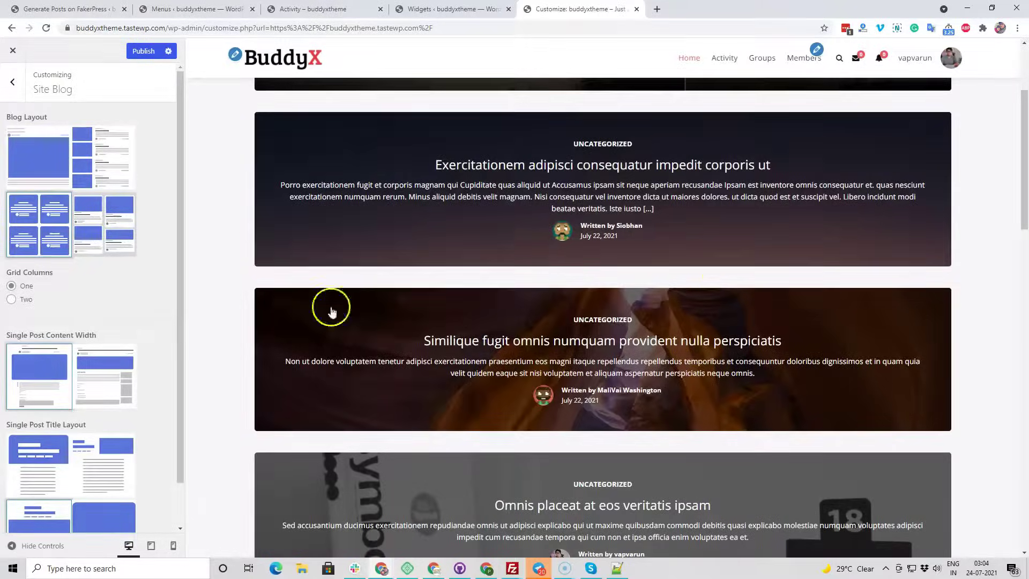
pyautogui.click(10, 300)
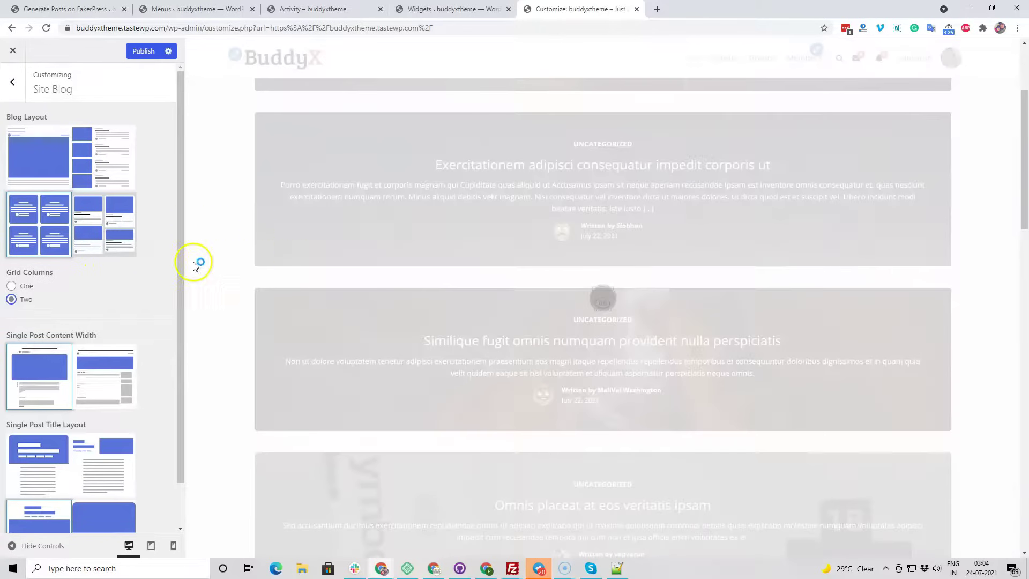
pyautogui.click(106, 218)
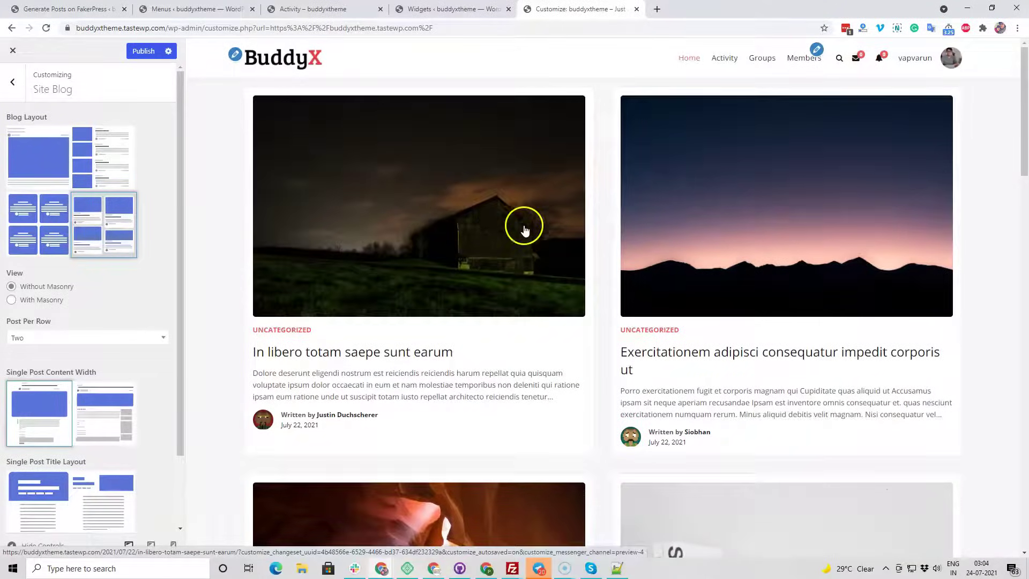
pyautogui.click(22, 338)
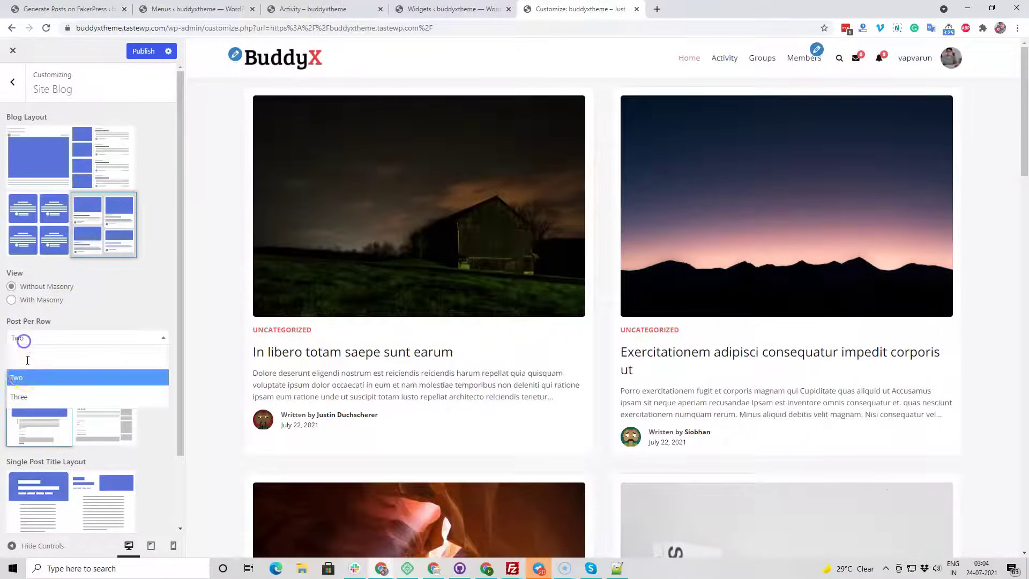
pyautogui.click(25, 397)
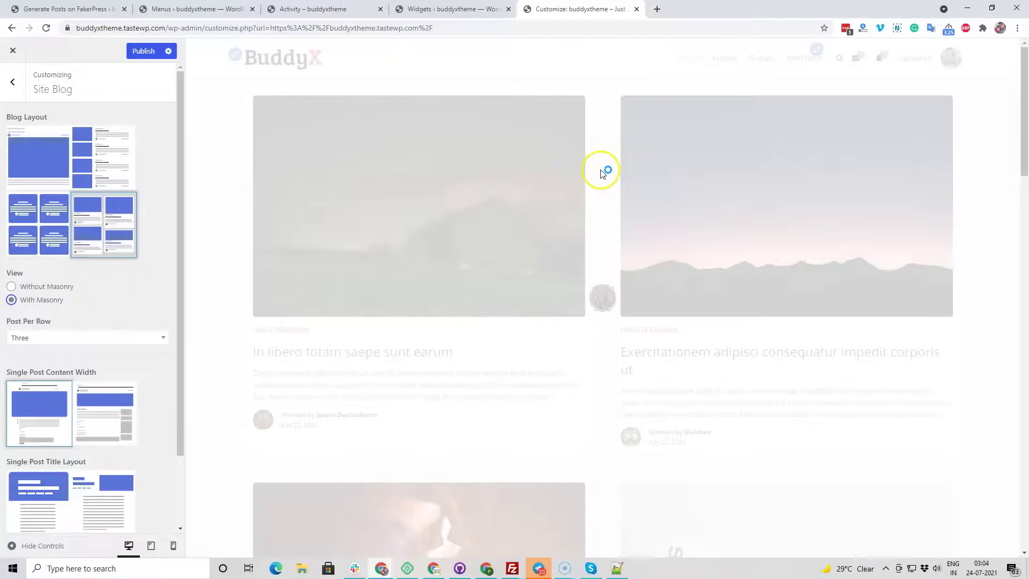
# Publish the list blog layout with post images on the left
pyautogui.scroll(-8, 602, 271)
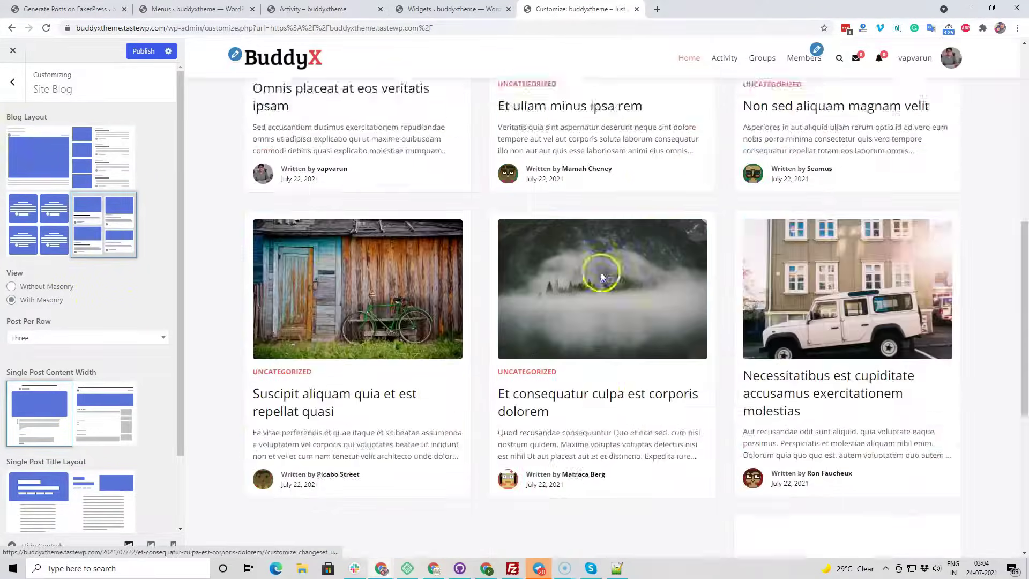
pyautogui.scroll(8, 605, 273)
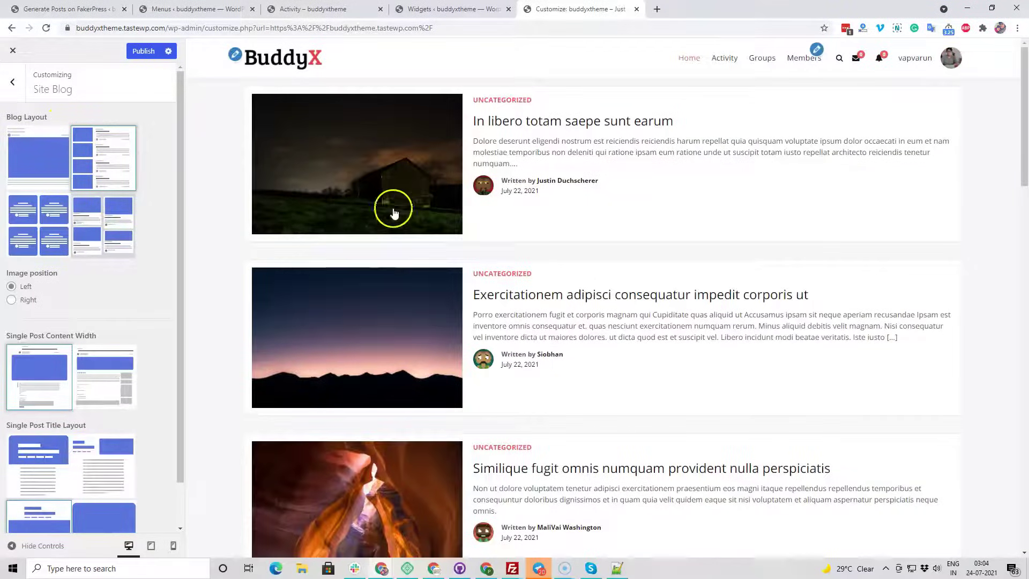
pyautogui.click(143, 51)
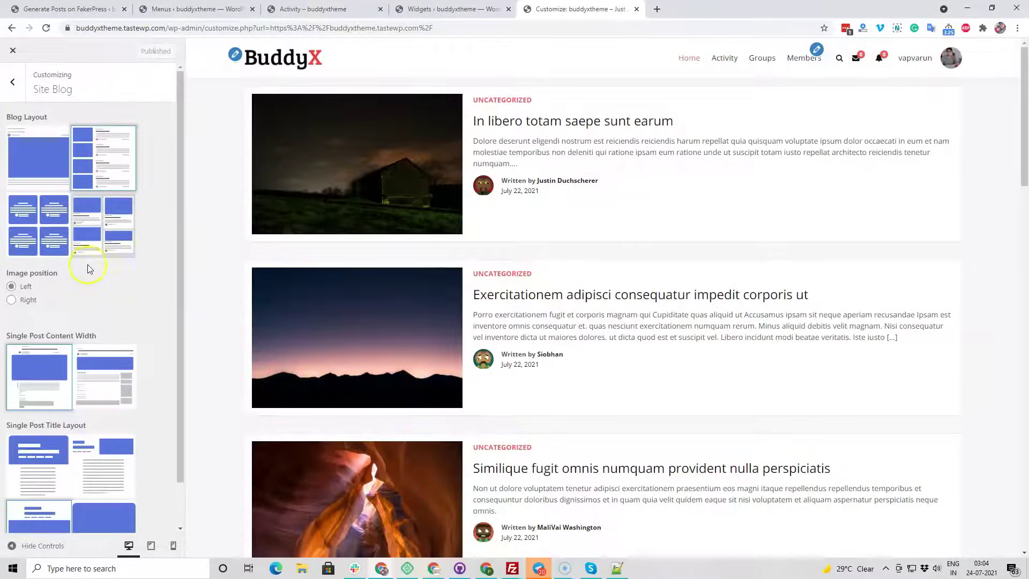
pyautogui.scroll(-1, 136, 279)
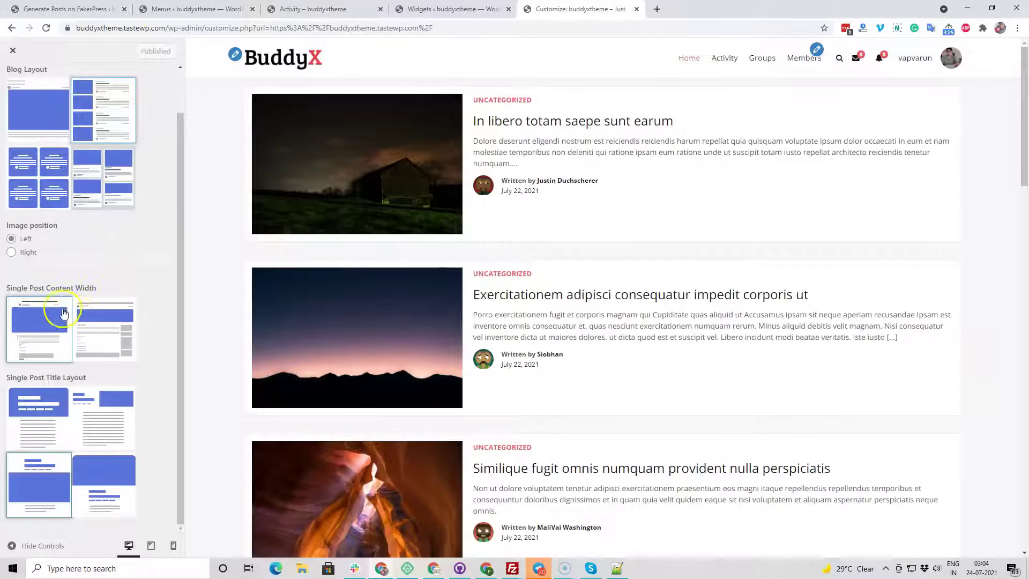
# Open the post 'In libero totam saepe sunt earum' in the preview and scroll through it
pyautogui.click(558, 122)
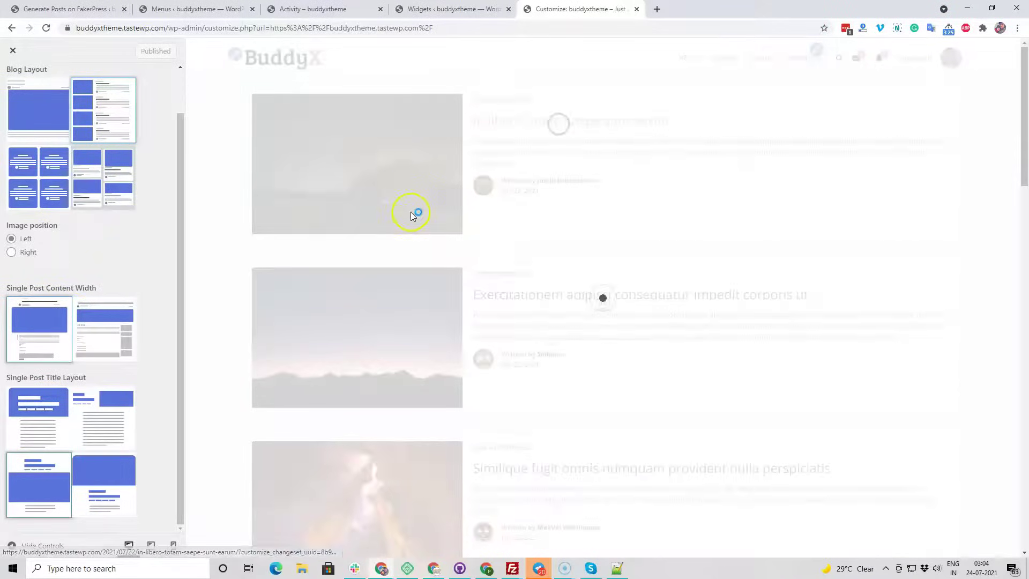
pyautogui.scroll(-10, 583, 278)
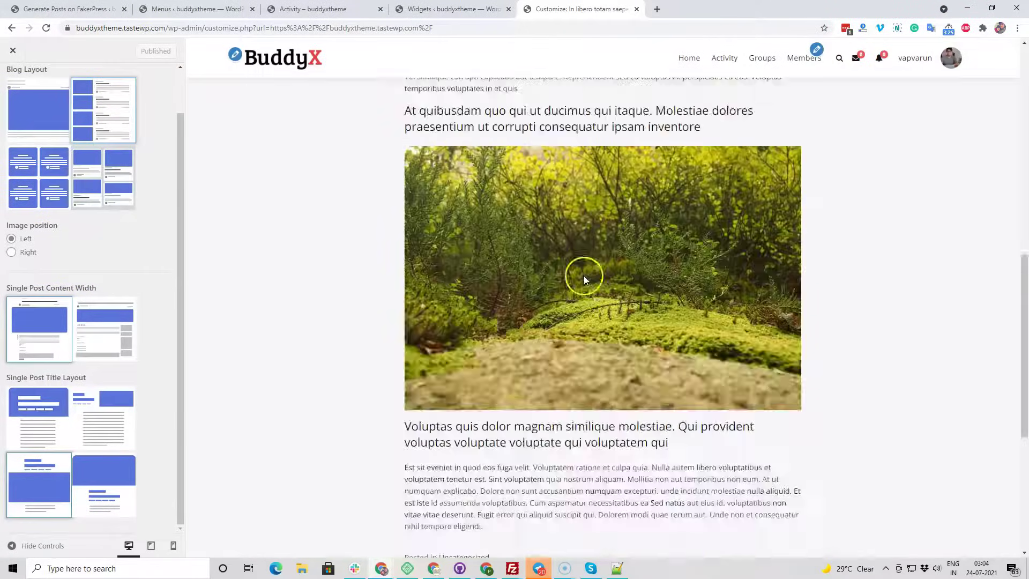
pyautogui.scroll(10, 581, 271)
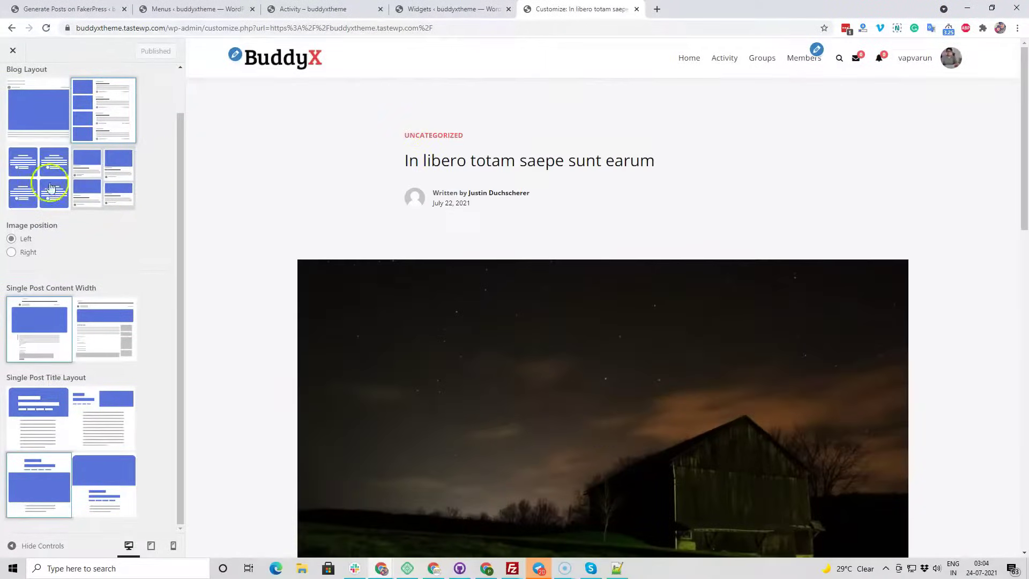
pyautogui.scroll(-5, 482, 276)
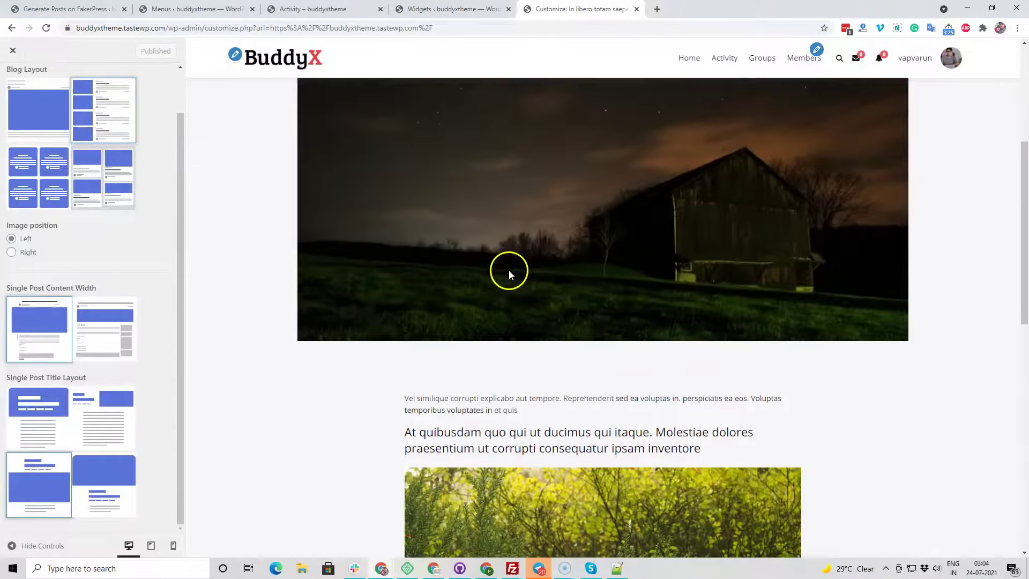
pyautogui.scroll(-4, 482, 257)
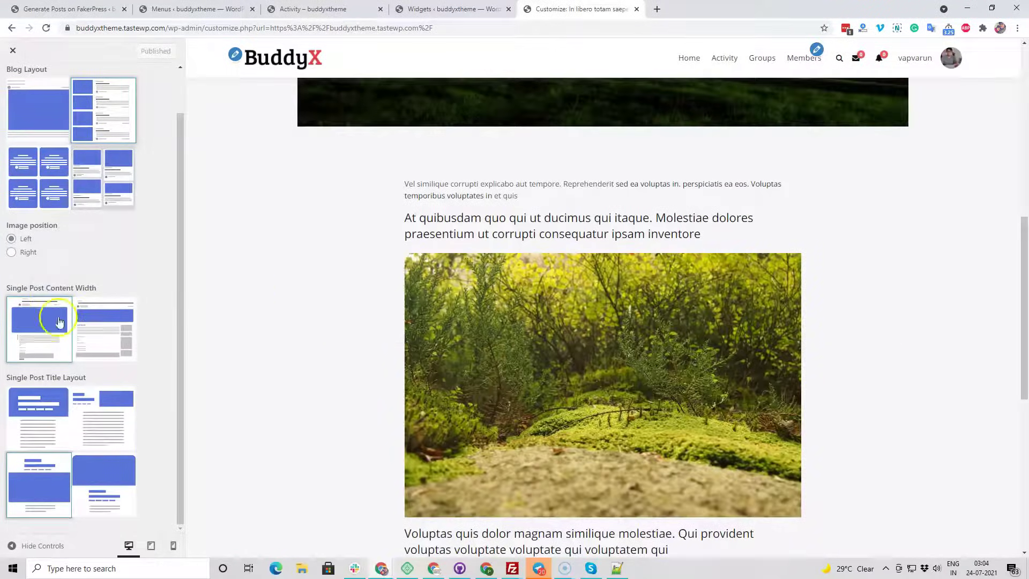
pyautogui.scroll(3, 426, 218)
# Try the overlay, side-by-side and full-width-image title layouts and the wider content width
pyautogui.scroll(-10, 474, 213)
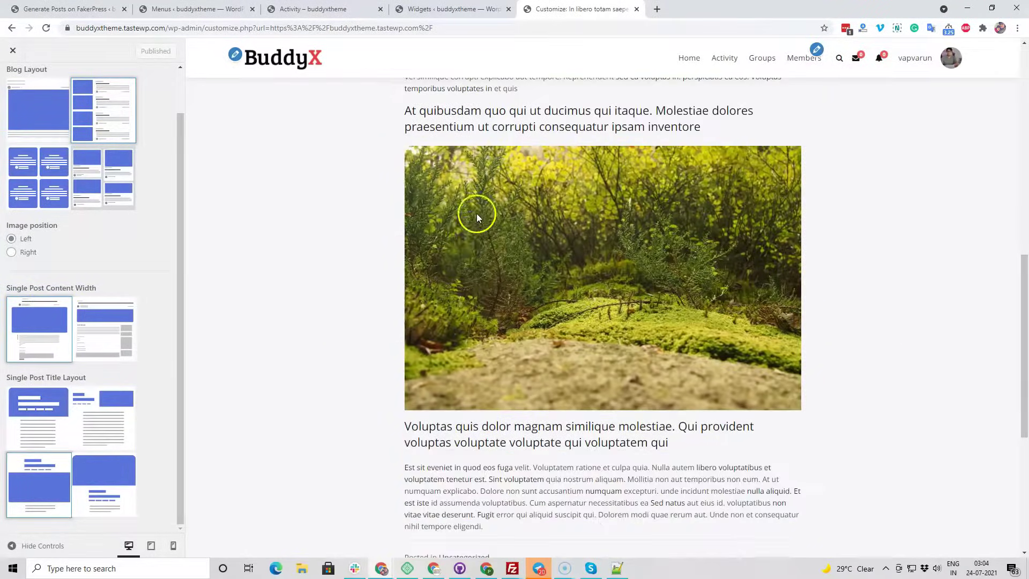
pyautogui.scroll(-1, 551, 236)
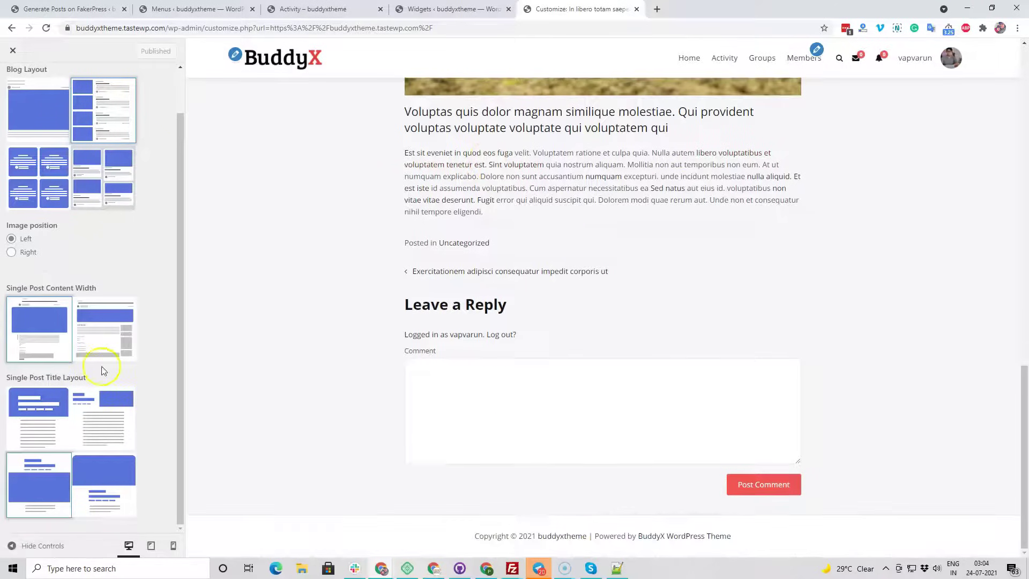
pyautogui.scroll(15, 475, 223)
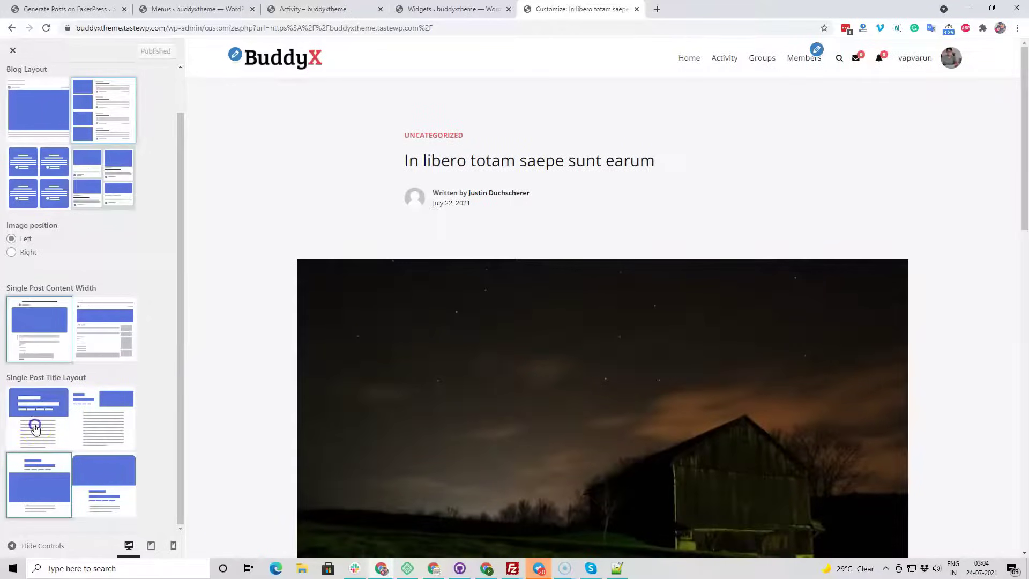
pyautogui.click(62, 423)
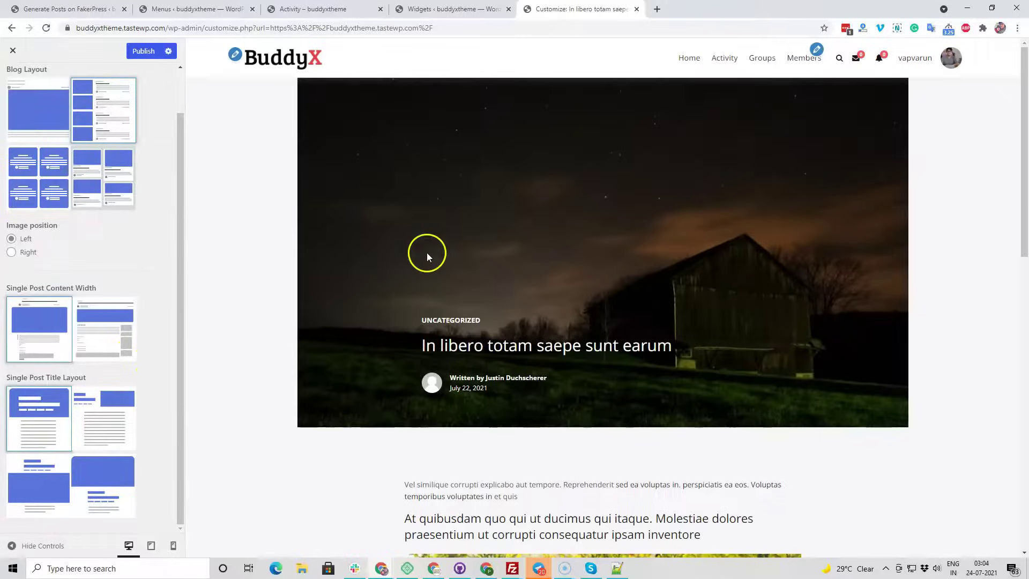
pyautogui.click(108, 358)
pyautogui.click(112, 418)
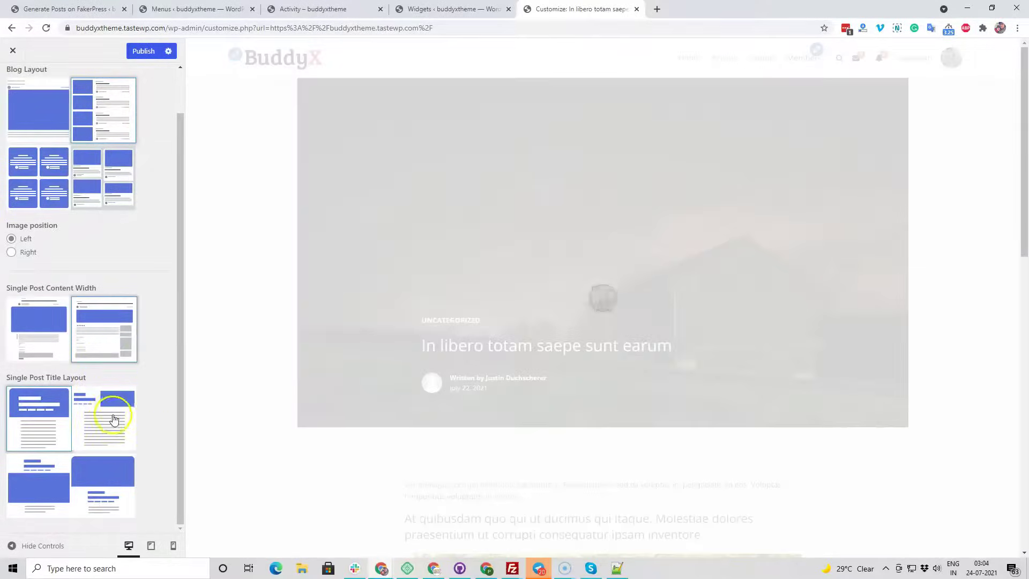
pyautogui.click(57, 333)
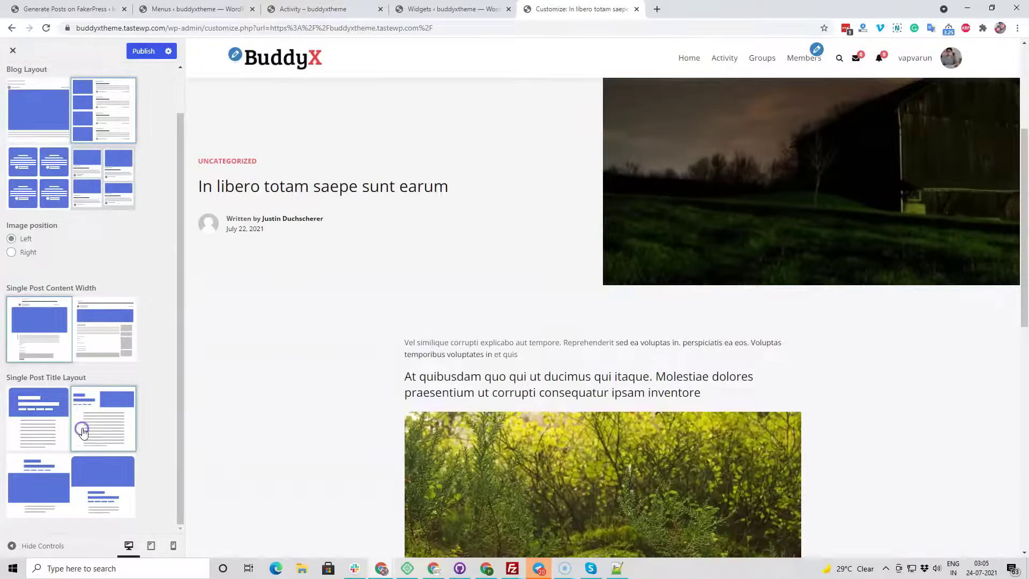
pyautogui.click(104, 472)
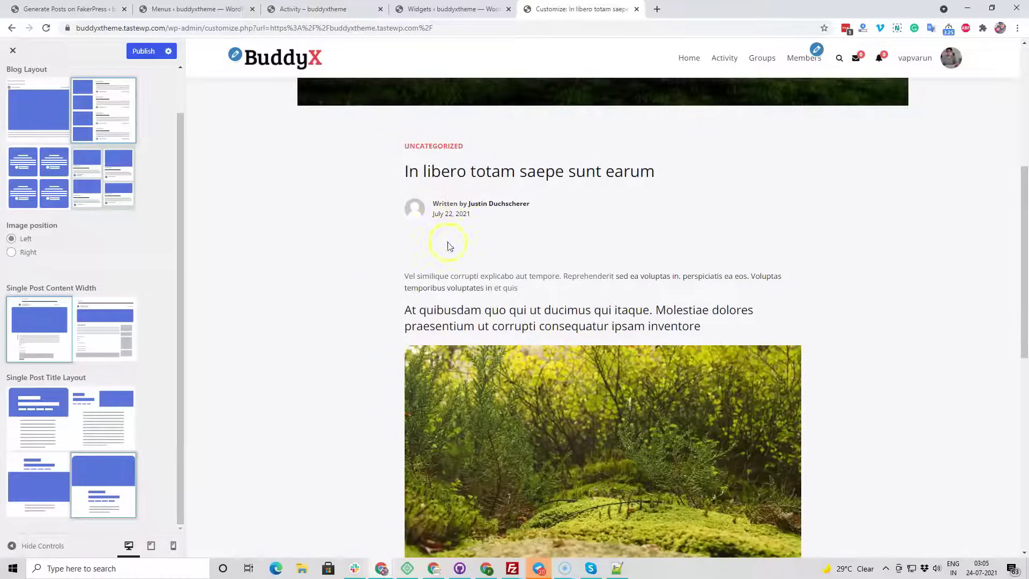
# Choose the top-left overlay title layout with the default content width and publish
pyautogui.click(47, 412)
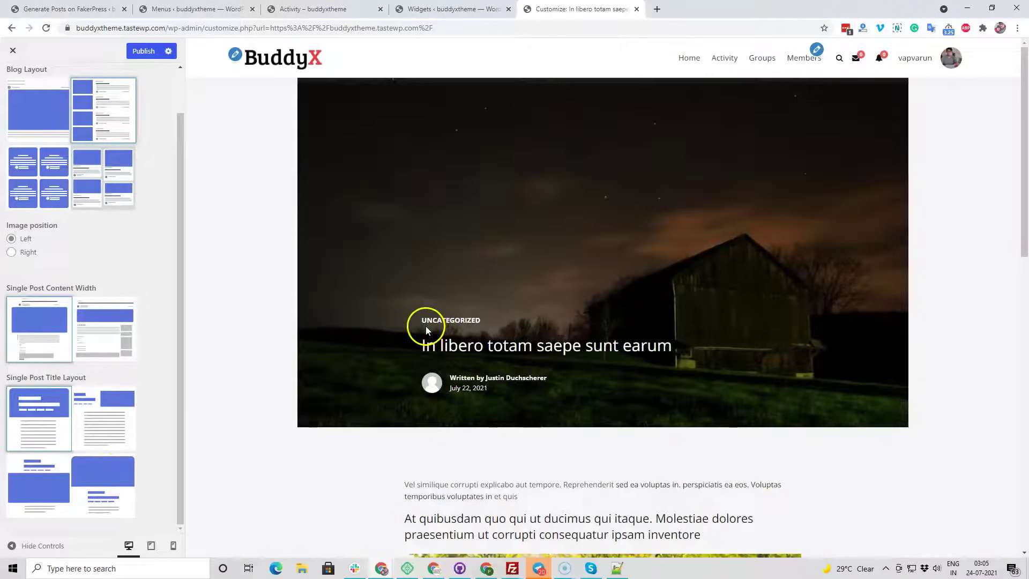
pyautogui.scroll(-3, 424, 330)
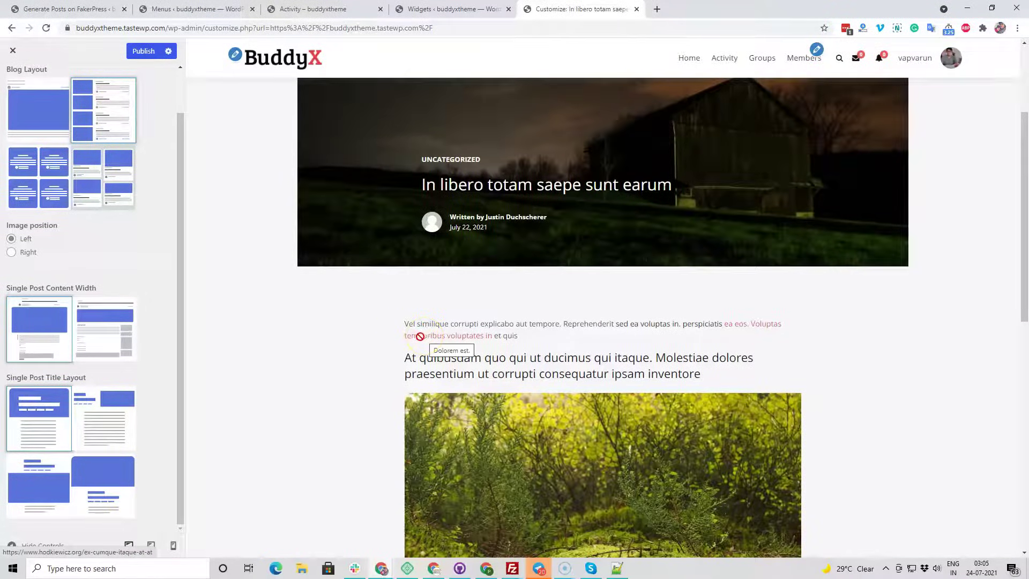
pyautogui.scroll(-7, 408, 332)
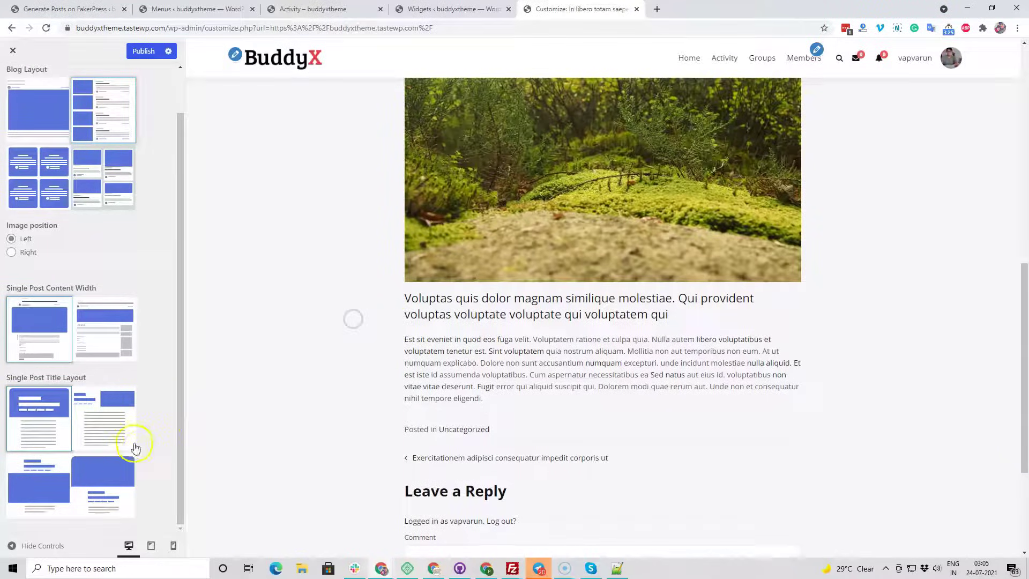
pyautogui.click(143, 51)
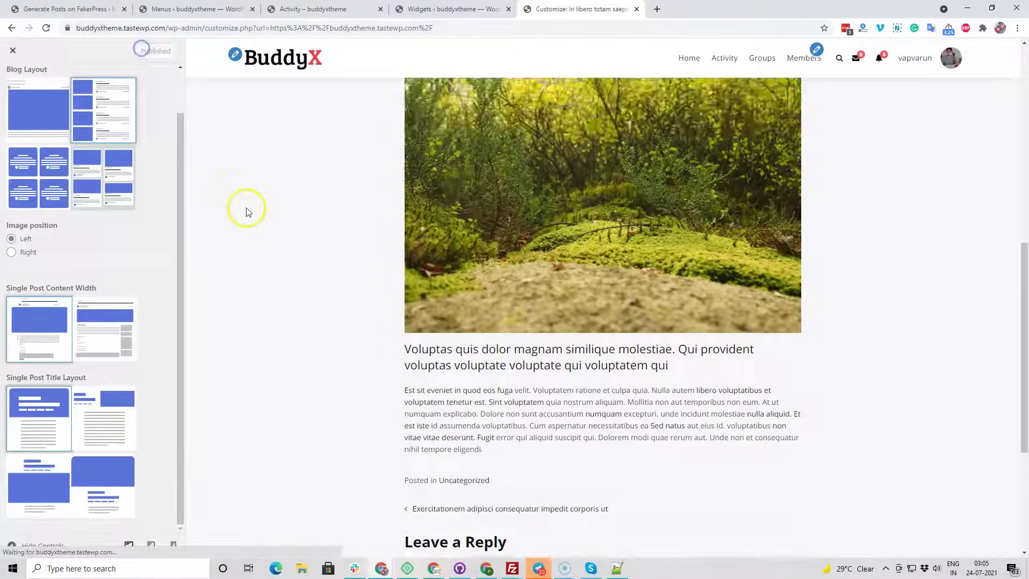
# Leave the customizer, open the Activity page, and click into the What's new box without posting
pyautogui.click(24, 55)
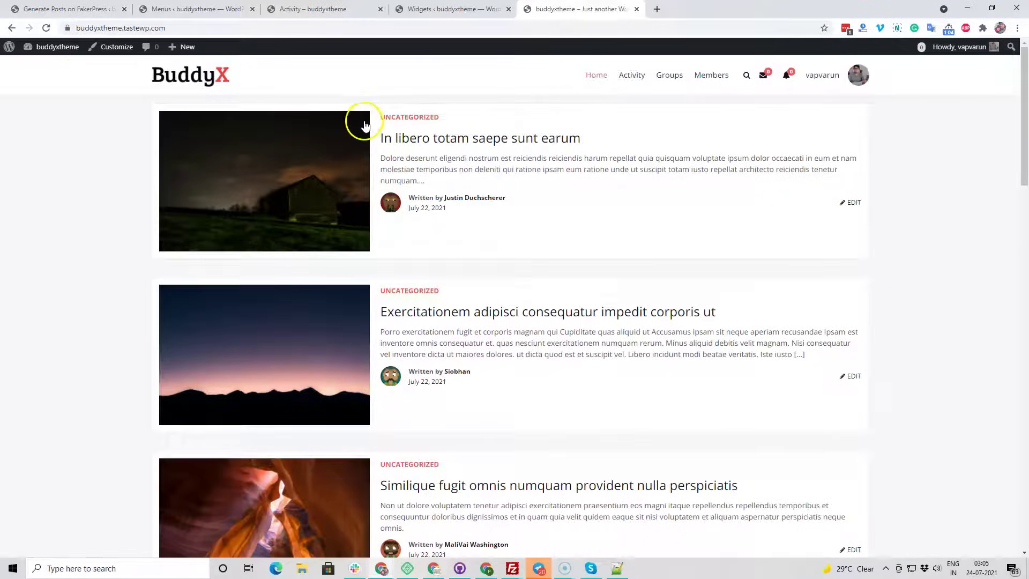
pyautogui.scroll(-10, 654, 310)
pyautogui.scroll(10, 643, 300)
pyautogui.click(631, 75)
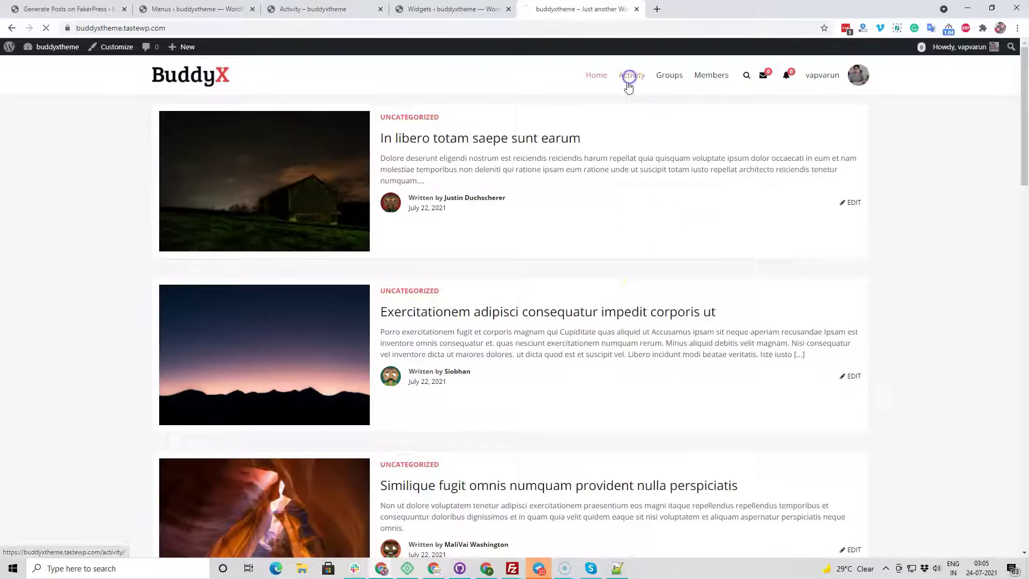
pyautogui.scroll(-5, 413, 271)
pyautogui.scroll(5, 443, 222)
pyautogui.scroll(-10, 443, 222)
pyautogui.scroll(10, 443, 231)
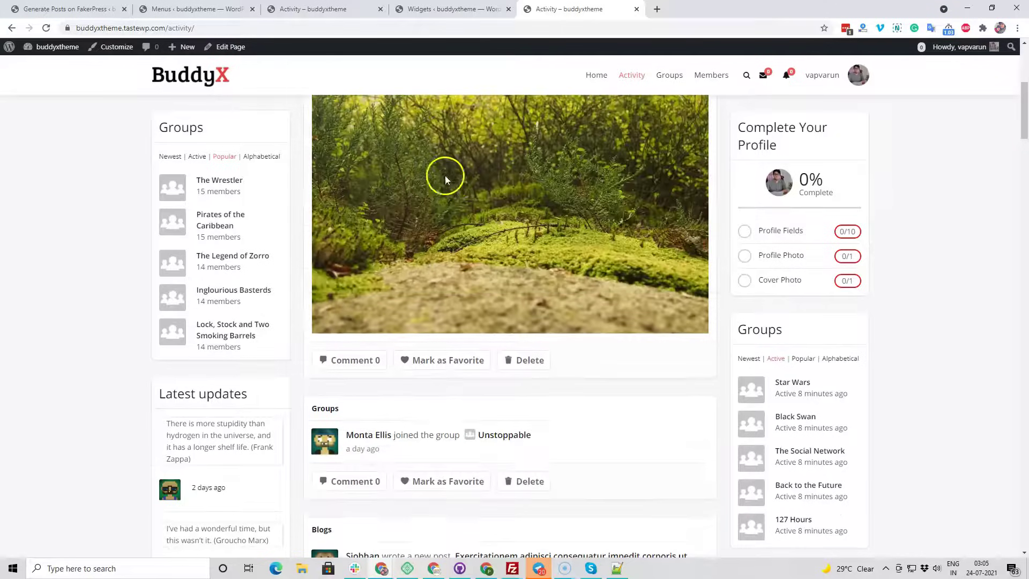
pyautogui.click(445, 132)
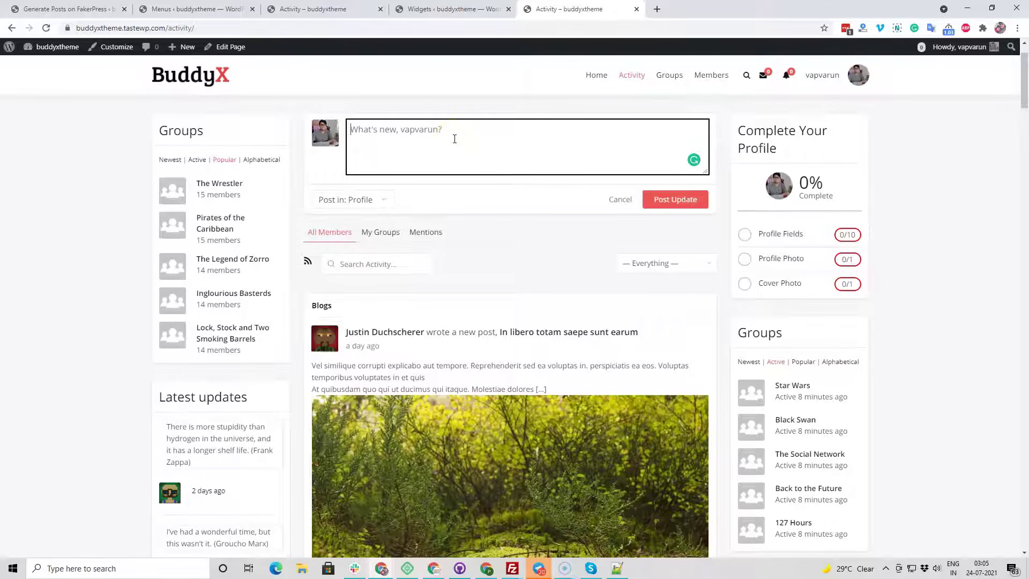
pyautogui.click(524, 258)
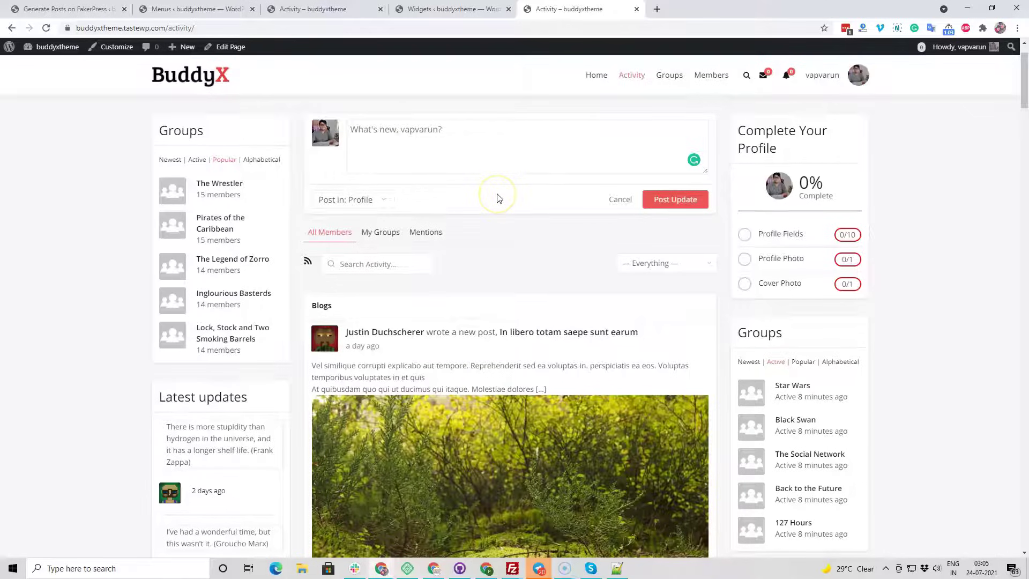
# Open the Groups directory listing the 45 demo groups
pyautogui.scroll(-8, 497, 209)
pyautogui.scroll(9, 514, 241)
pyautogui.click(684, 89)
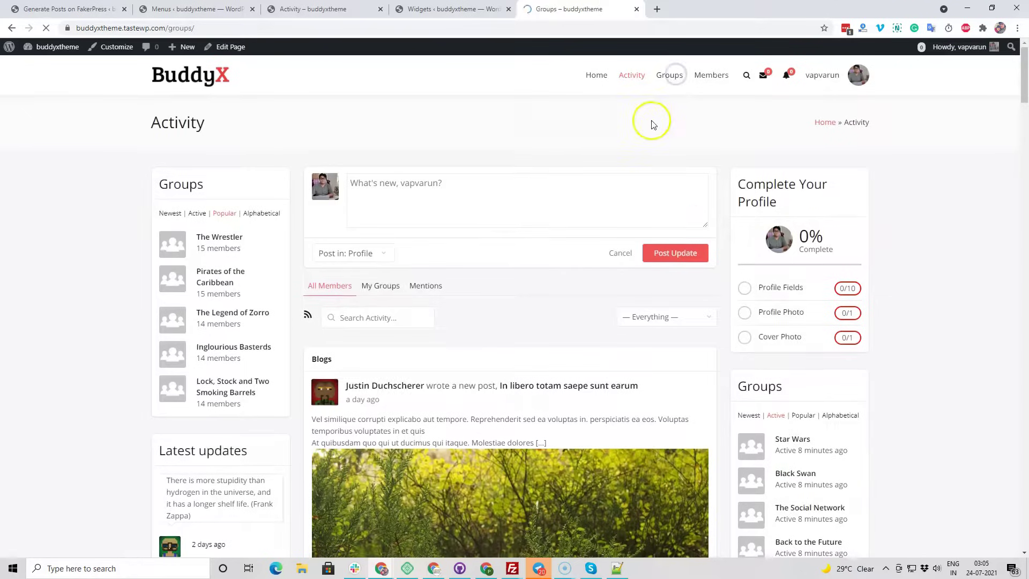
pyautogui.scroll(-10, 592, 282)
pyautogui.scroll(6, 592, 278)
pyautogui.scroll(4, 386, 177)
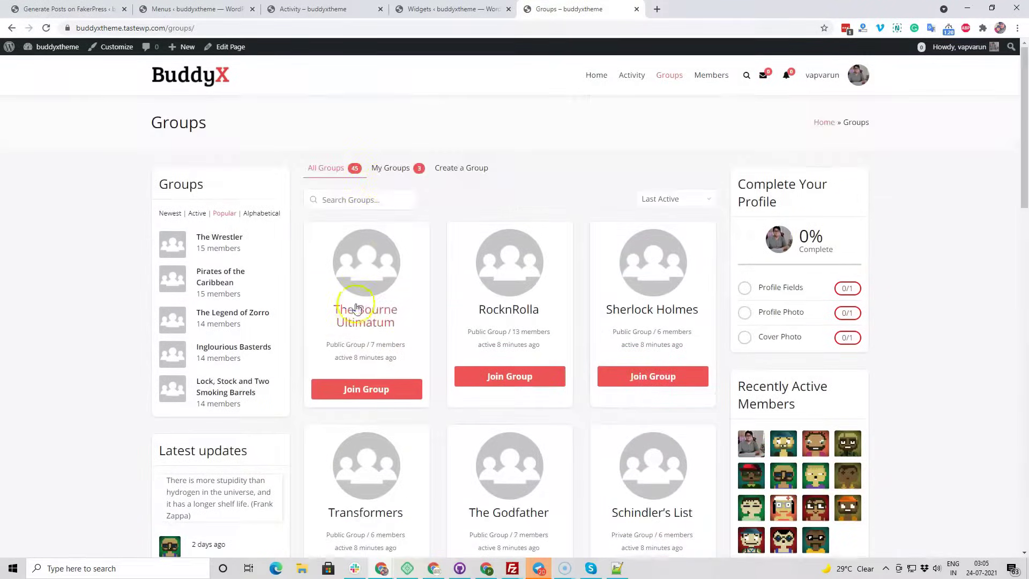
# Open The Bourne Ultimatum group page from the Groups directory
pyautogui.click(369, 294)
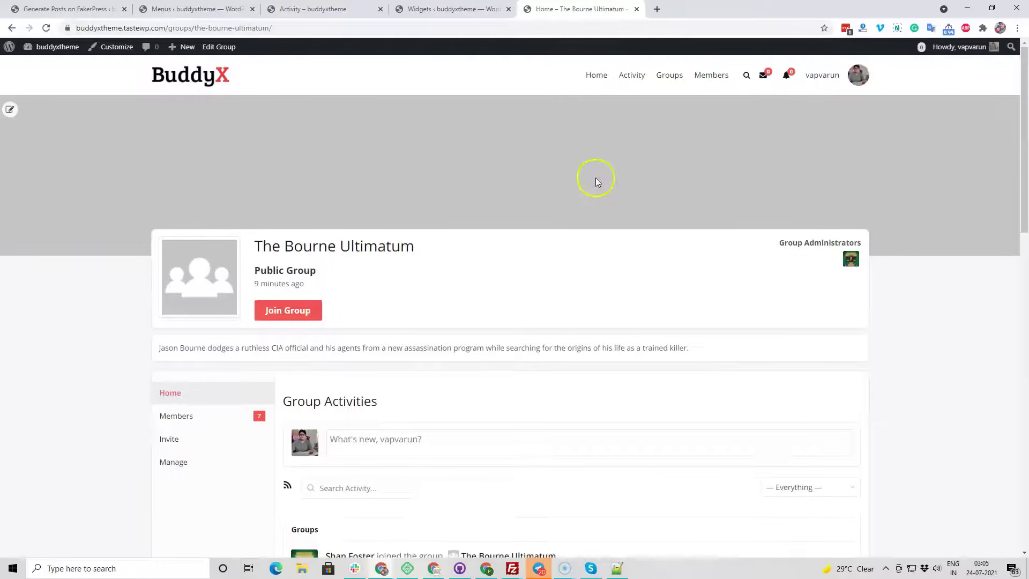
pyautogui.moveTo(196, 274)
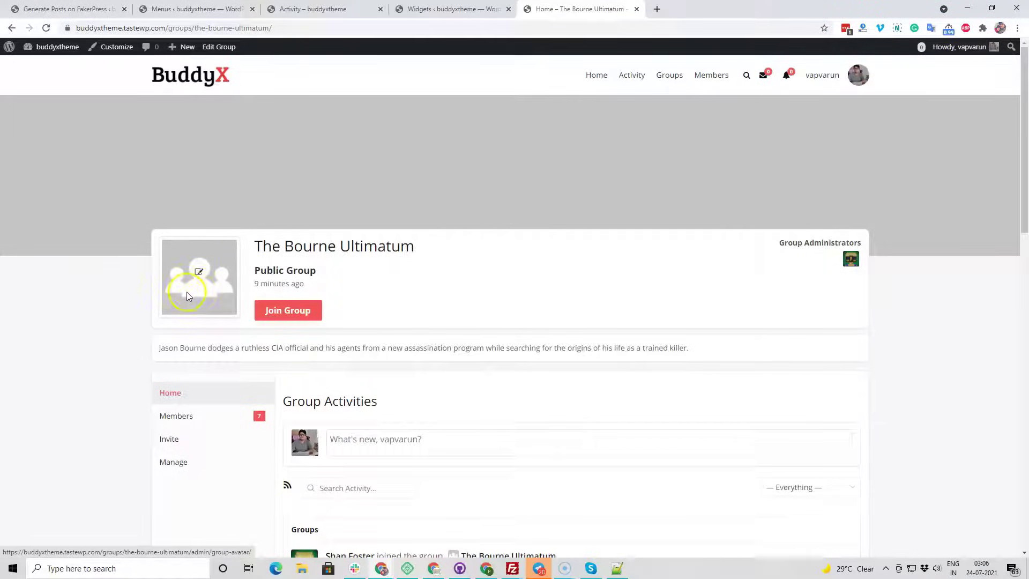
pyautogui.moveTo(36, 101)
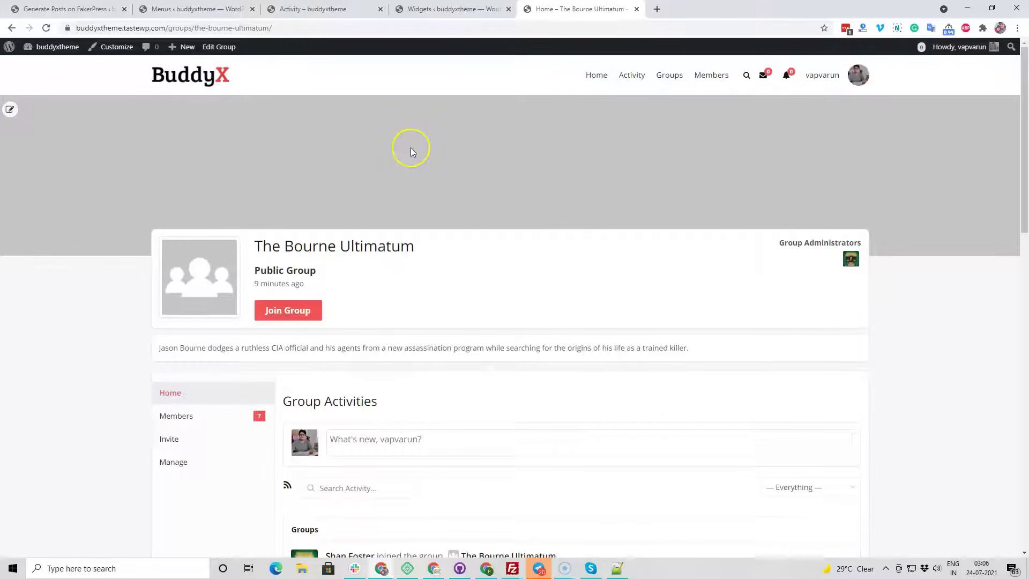
# Inspect the group's cover area in Chrome DevTools
pyautogui.scroll(-5, 478, 256)
pyautogui.scroll(5, 478, 256)
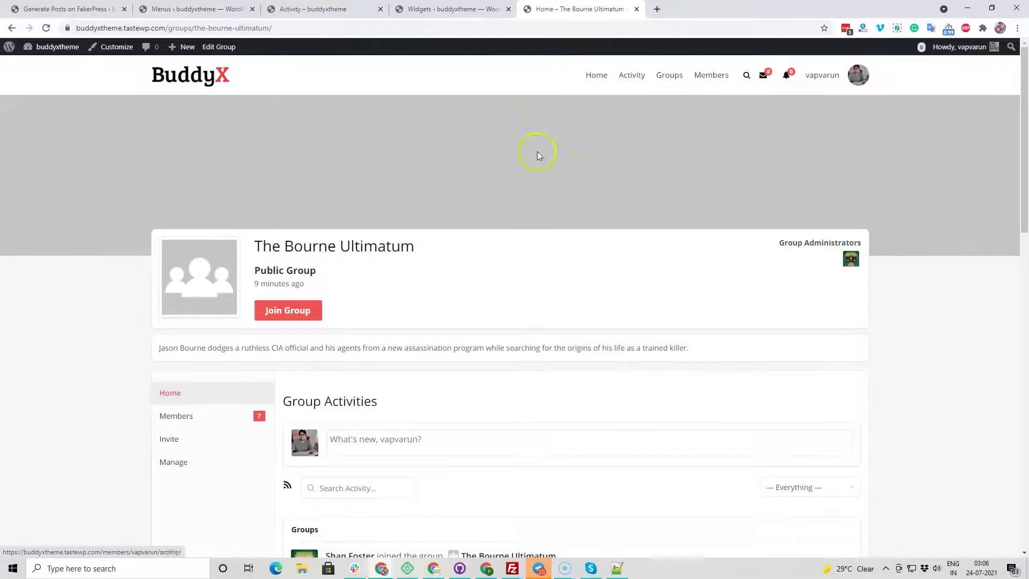
pyautogui.rightClick(380, 167)
pyautogui.click(407, 353)
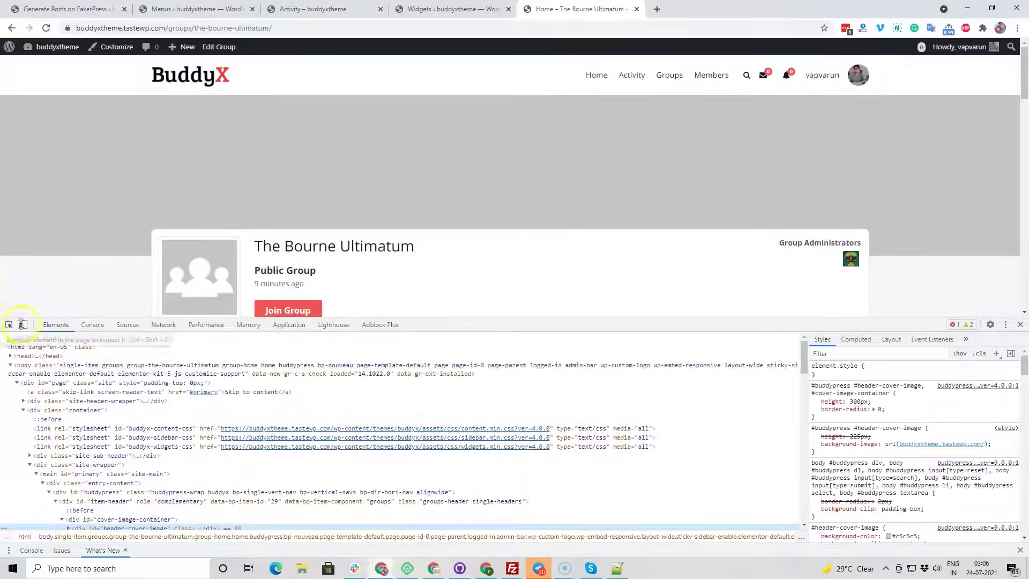
# Preview the group page in DevTools' mobile device view, opening and closing the hamburger menu
pyautogui.click(24, 325)
pyautogui.moveTo(552, 318); pyautogui.dragTo(590, 440)
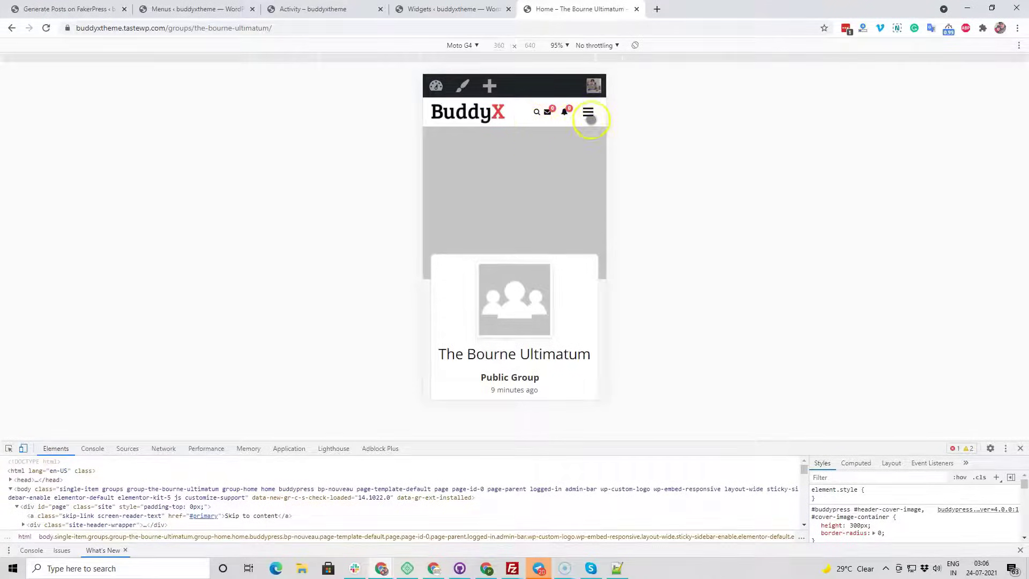
pyautogui.click(590, 117)
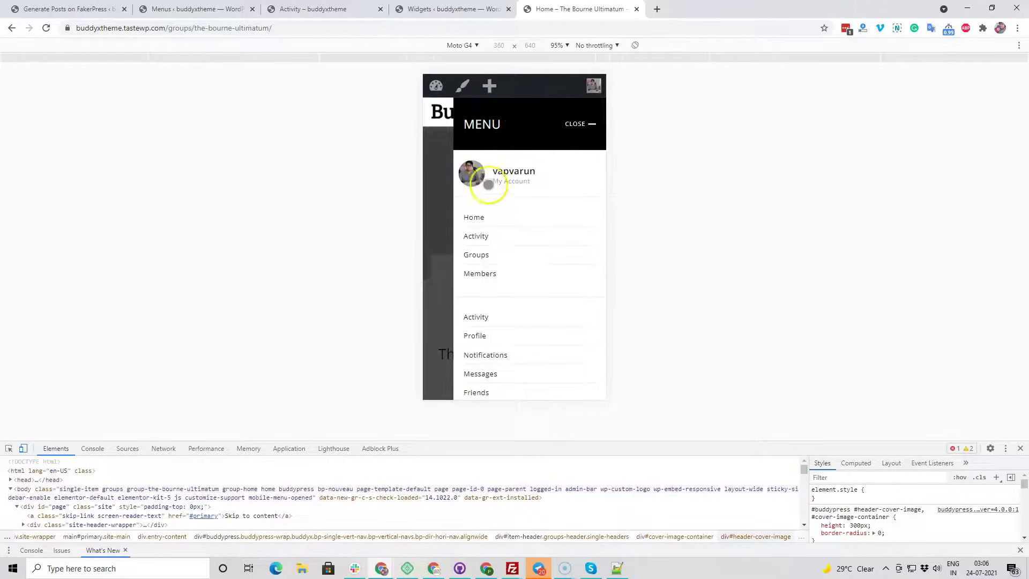
pyautogui.scroll(-2, 484, 241)
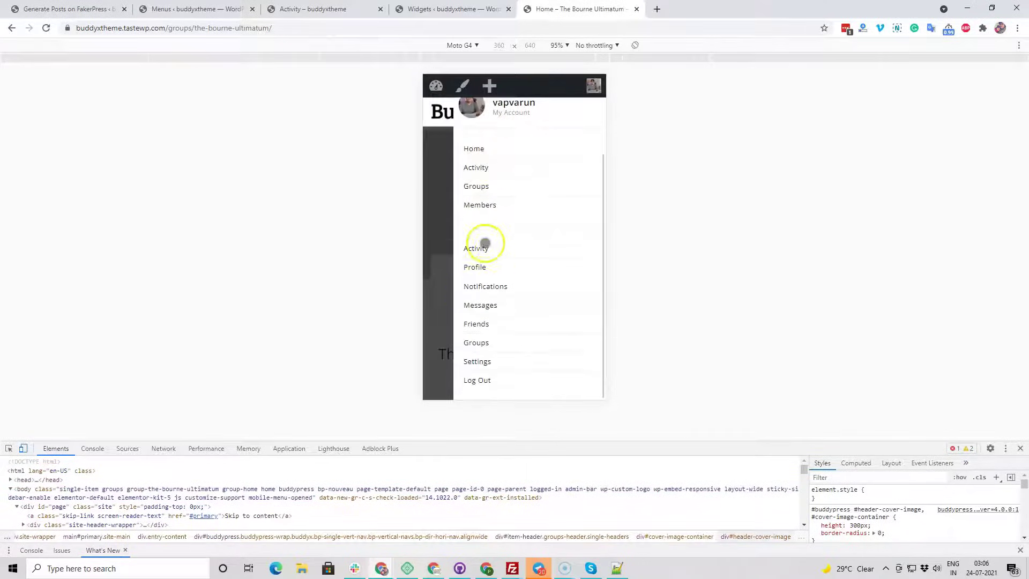
pyautogui.click(435, 209)
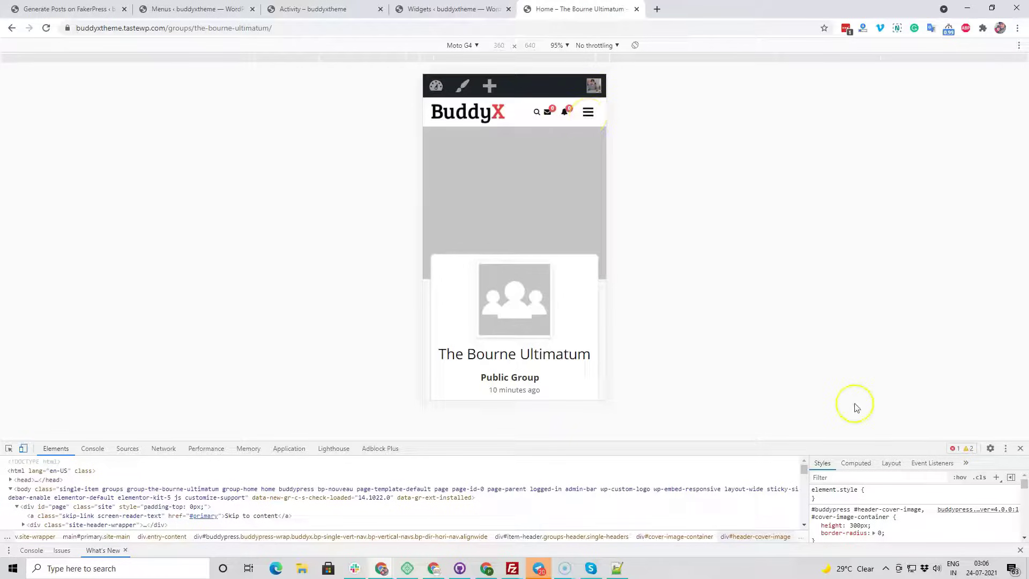
# Close developer tools and go to the admin Dashboard from the site menu
pyautogui.click(1019, 448)
pyautogui.scroll(-5, 429, 338)
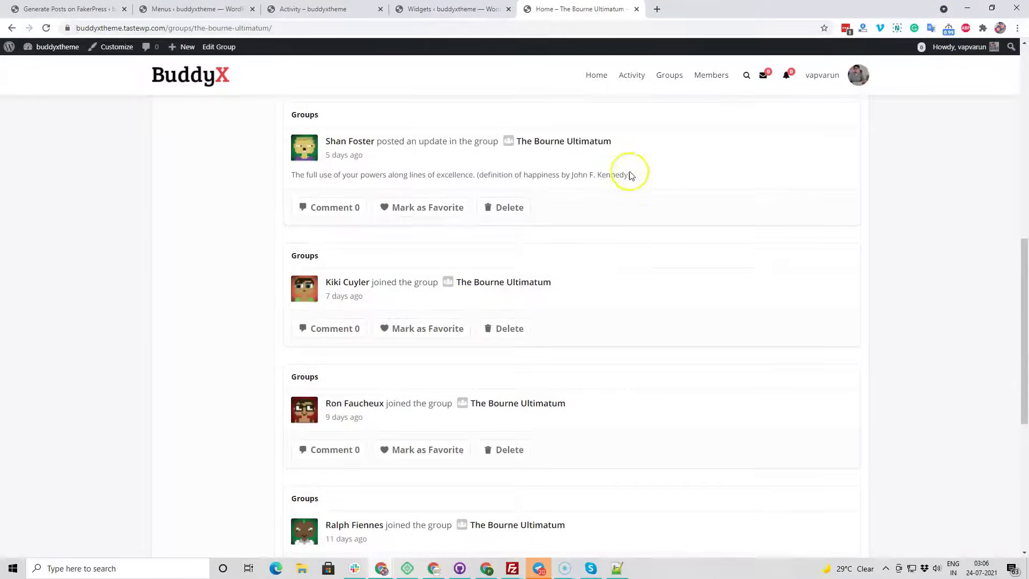
pyautogui.scroll(-5, 535, 364)
pyautogui.scroll(15, 375, 289)
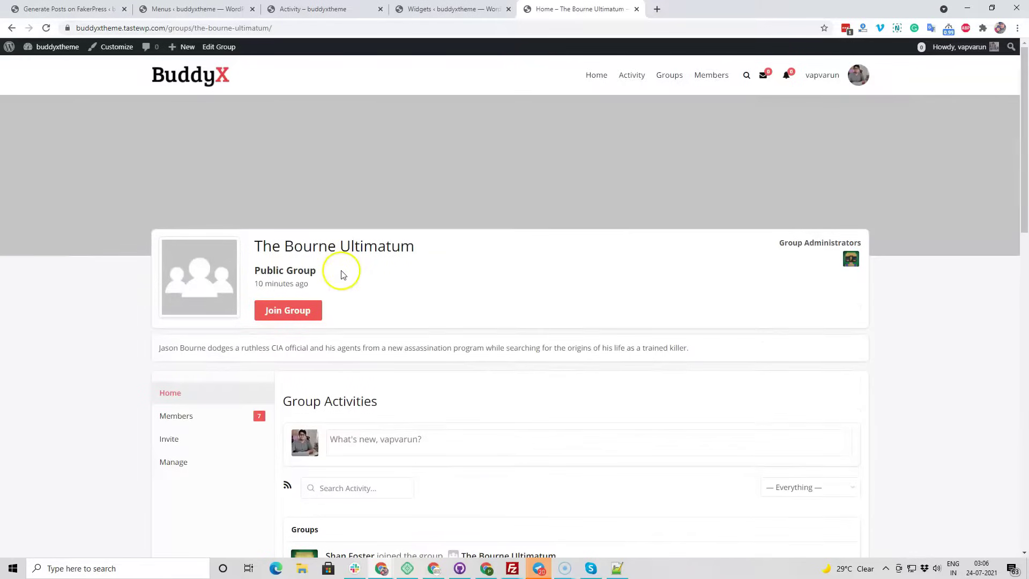
pyautogui.click(46, 65)
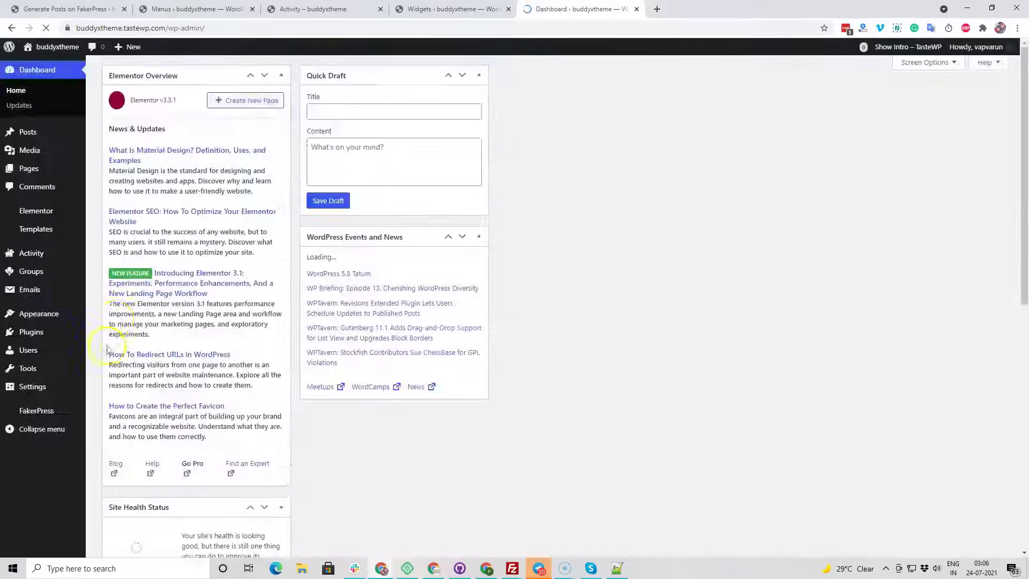
# Open the FakerPress Settings page
pyautogui.scroll(-3, 107, 349)
pyautogui.moveTo(56, 408)
pyautogui.click(165, 406)
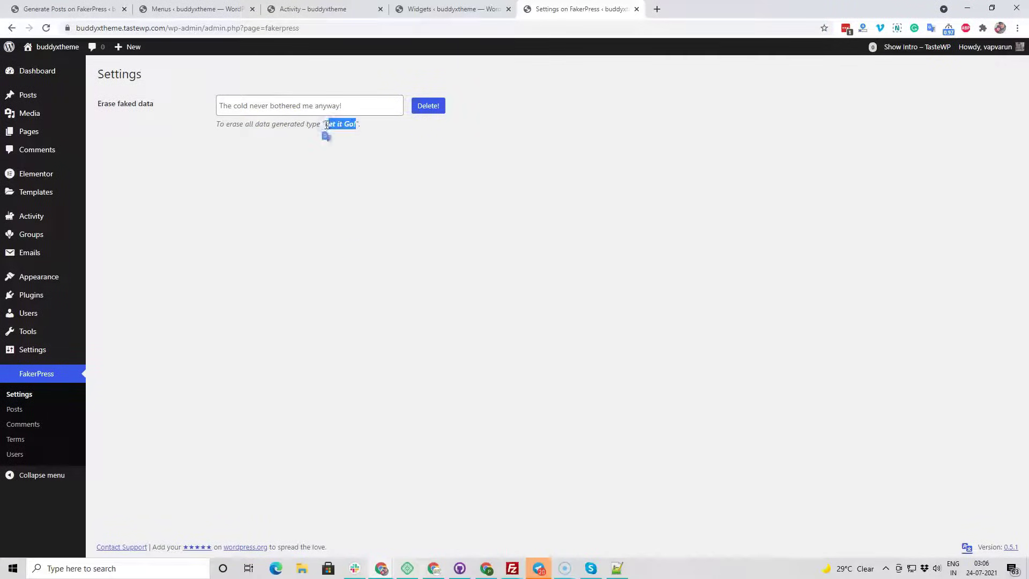
# Enter 'Let it Go!' in the Erase faked data field and delete all generated data
pyautogui.rightClick(345, 127)
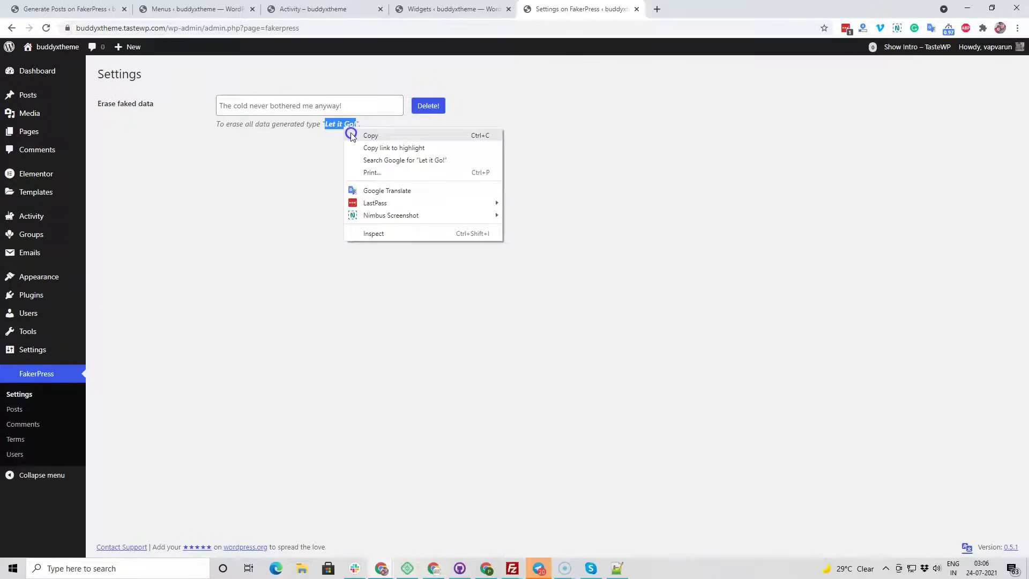
pyautogui.click(348, 133)
pyautogui.tripleClick(299, 106)
pyautogui.rightClick(298, 106)
pyautogui.click(340, 193)
pyautogui.click(429, 107)
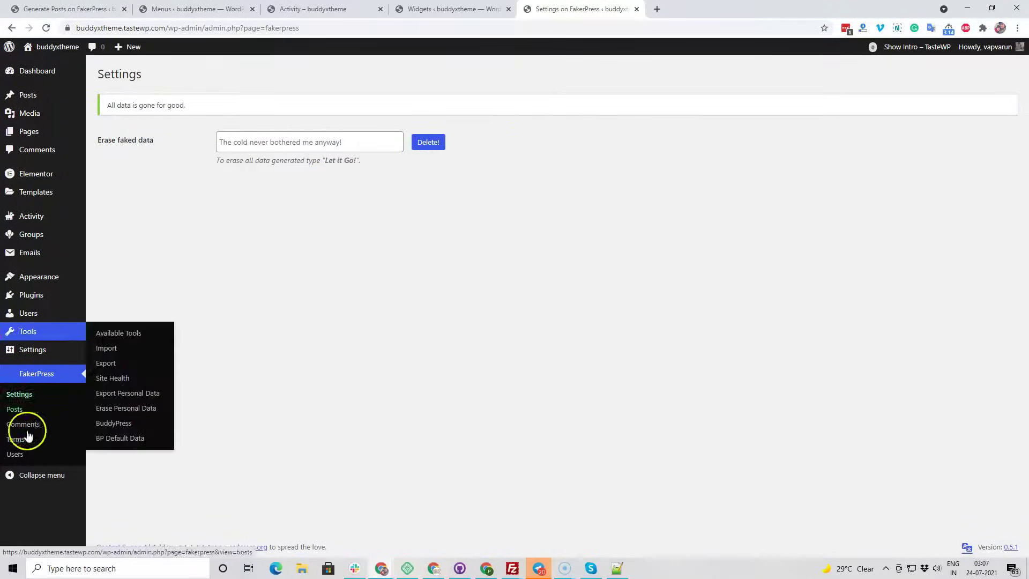
# Clear all BuddyPress Default Data content, confirm with OK, and open the site in a new tab
pyautogui.moveTo(32, 349)
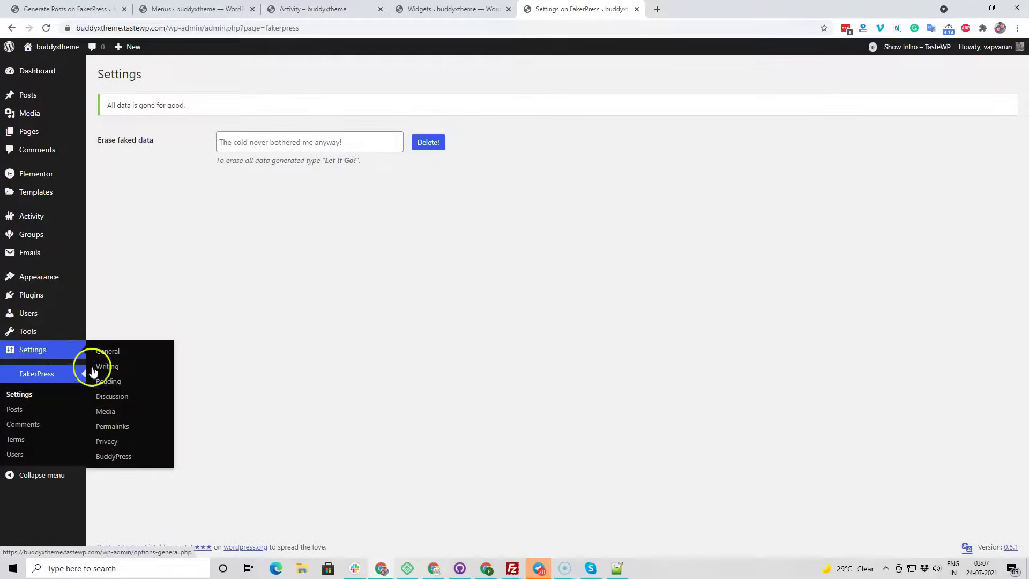
pyautogui.moveTo(28, 331)
pyautogui.click(126, 439)
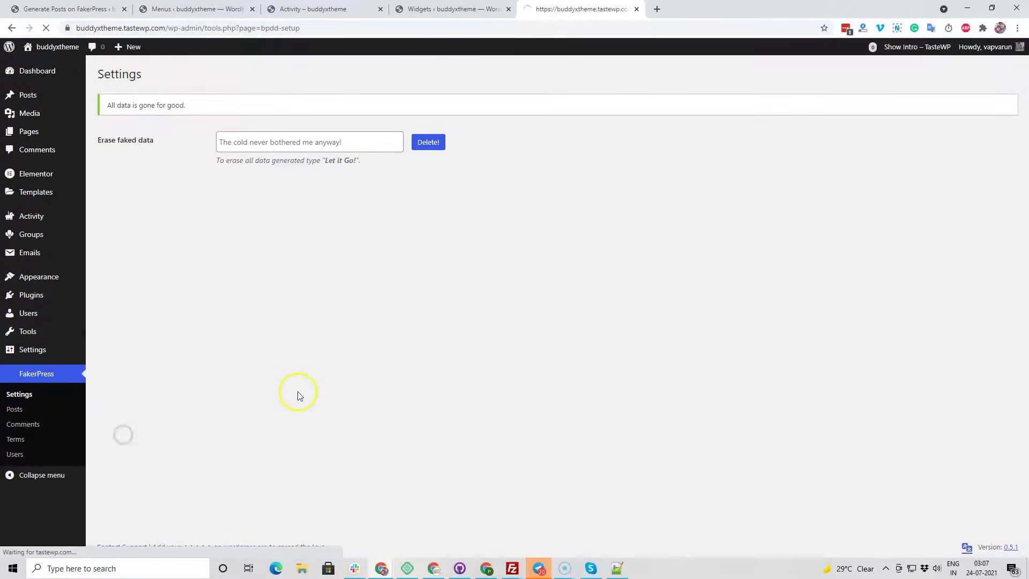
pyautogui.click(215, 285)
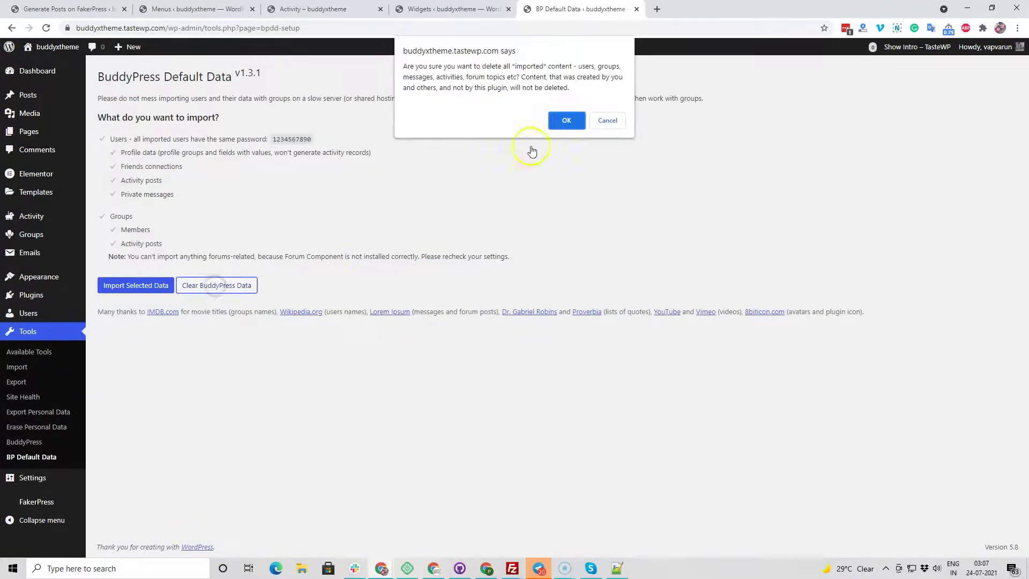
pyautogui.click(561, 121)
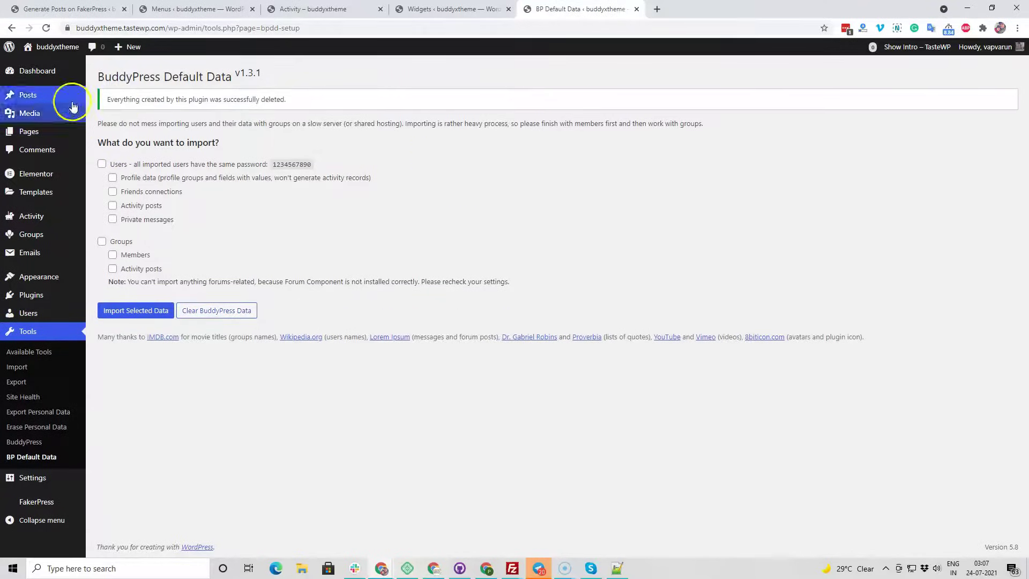
pyautogui.rightClick(42, 59)
pyautogui.click(65, 65)
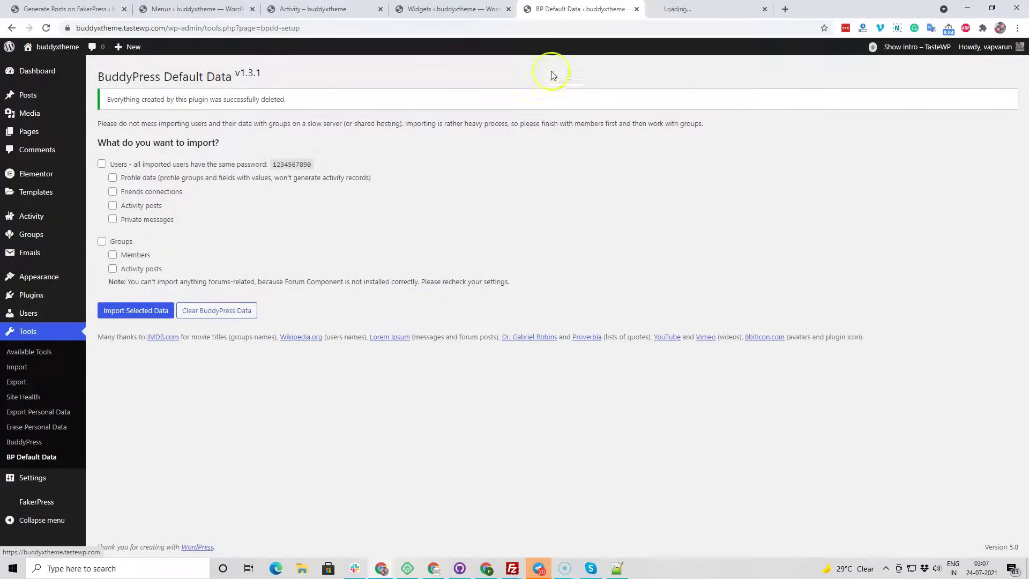
# Switch to the new site tab and check that the Activity page is empty
pyautogui.click(679, 7)
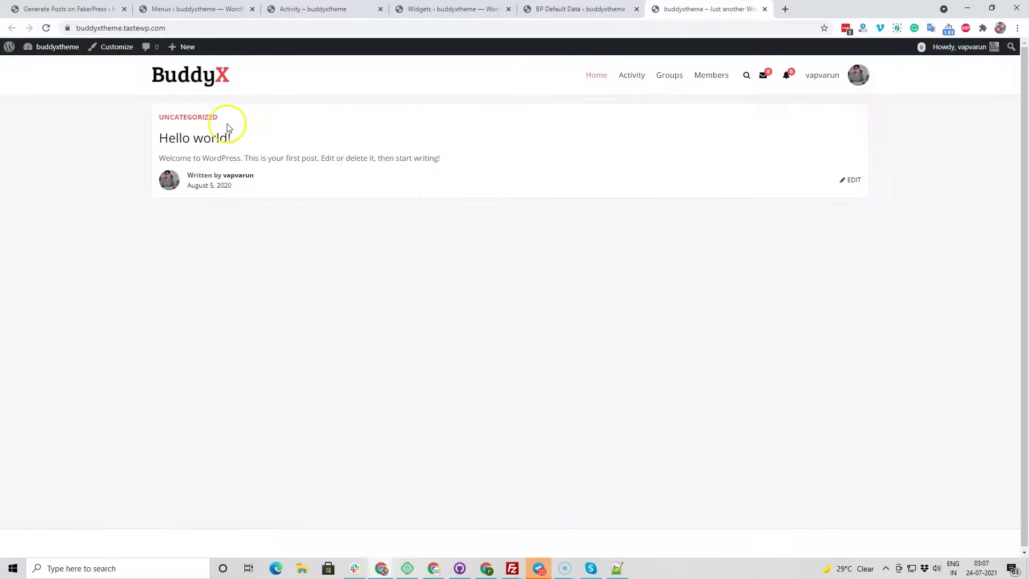
pyautogui.click(641, 80)
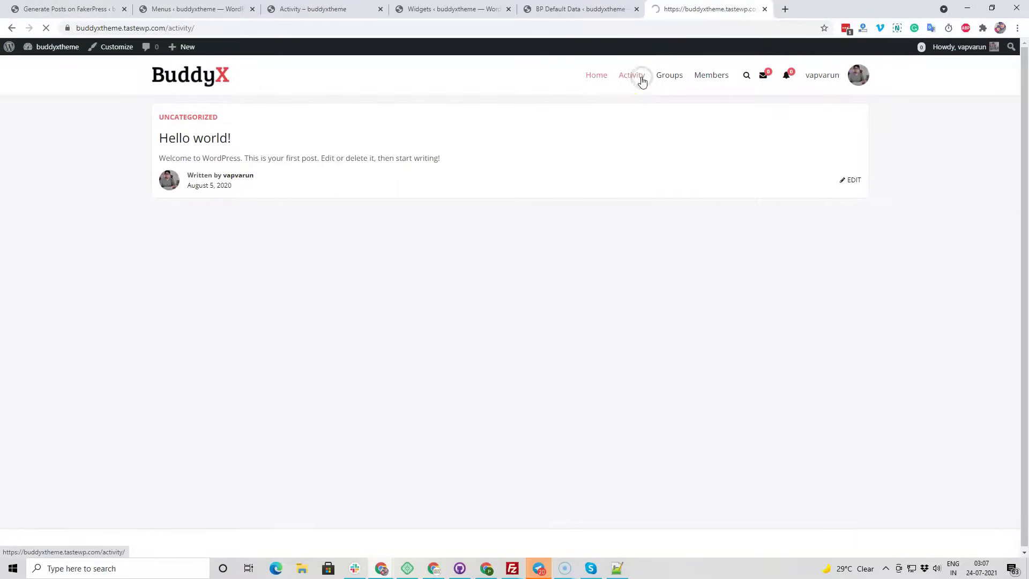